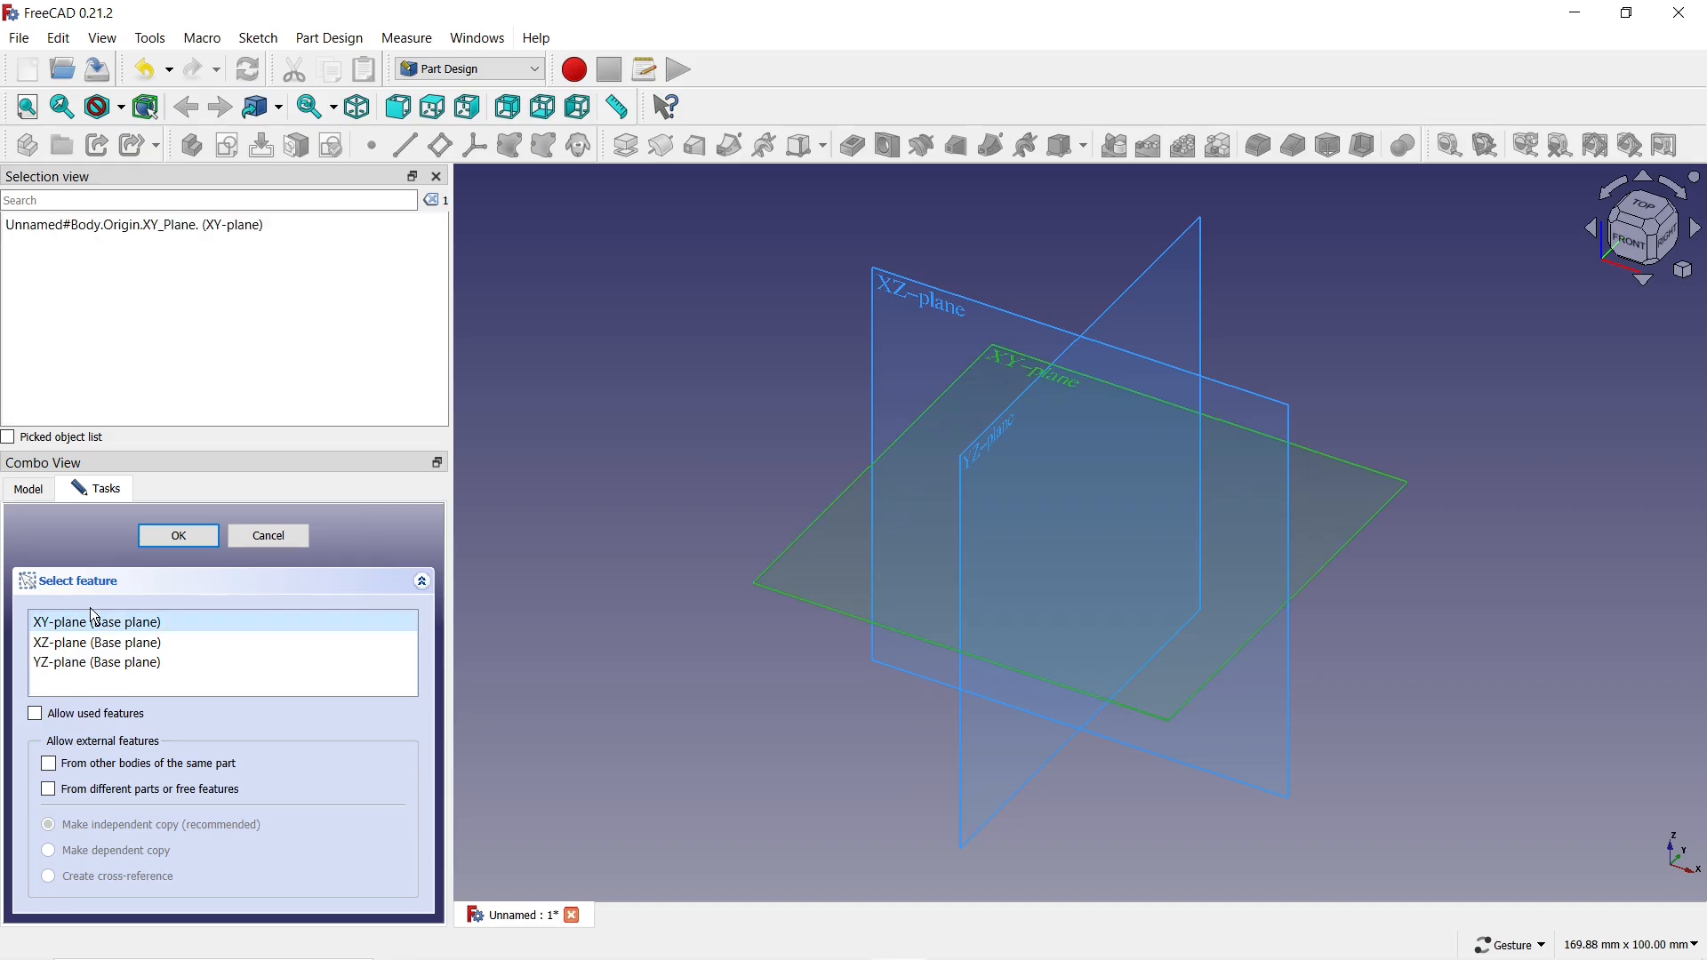
Start a sketch on the XY plane and draw a horizontal slot from the origin, about 30 mm wide with arc centres about 70 mm apart
{"action": "left_click", "coordinate": [156, 537]}
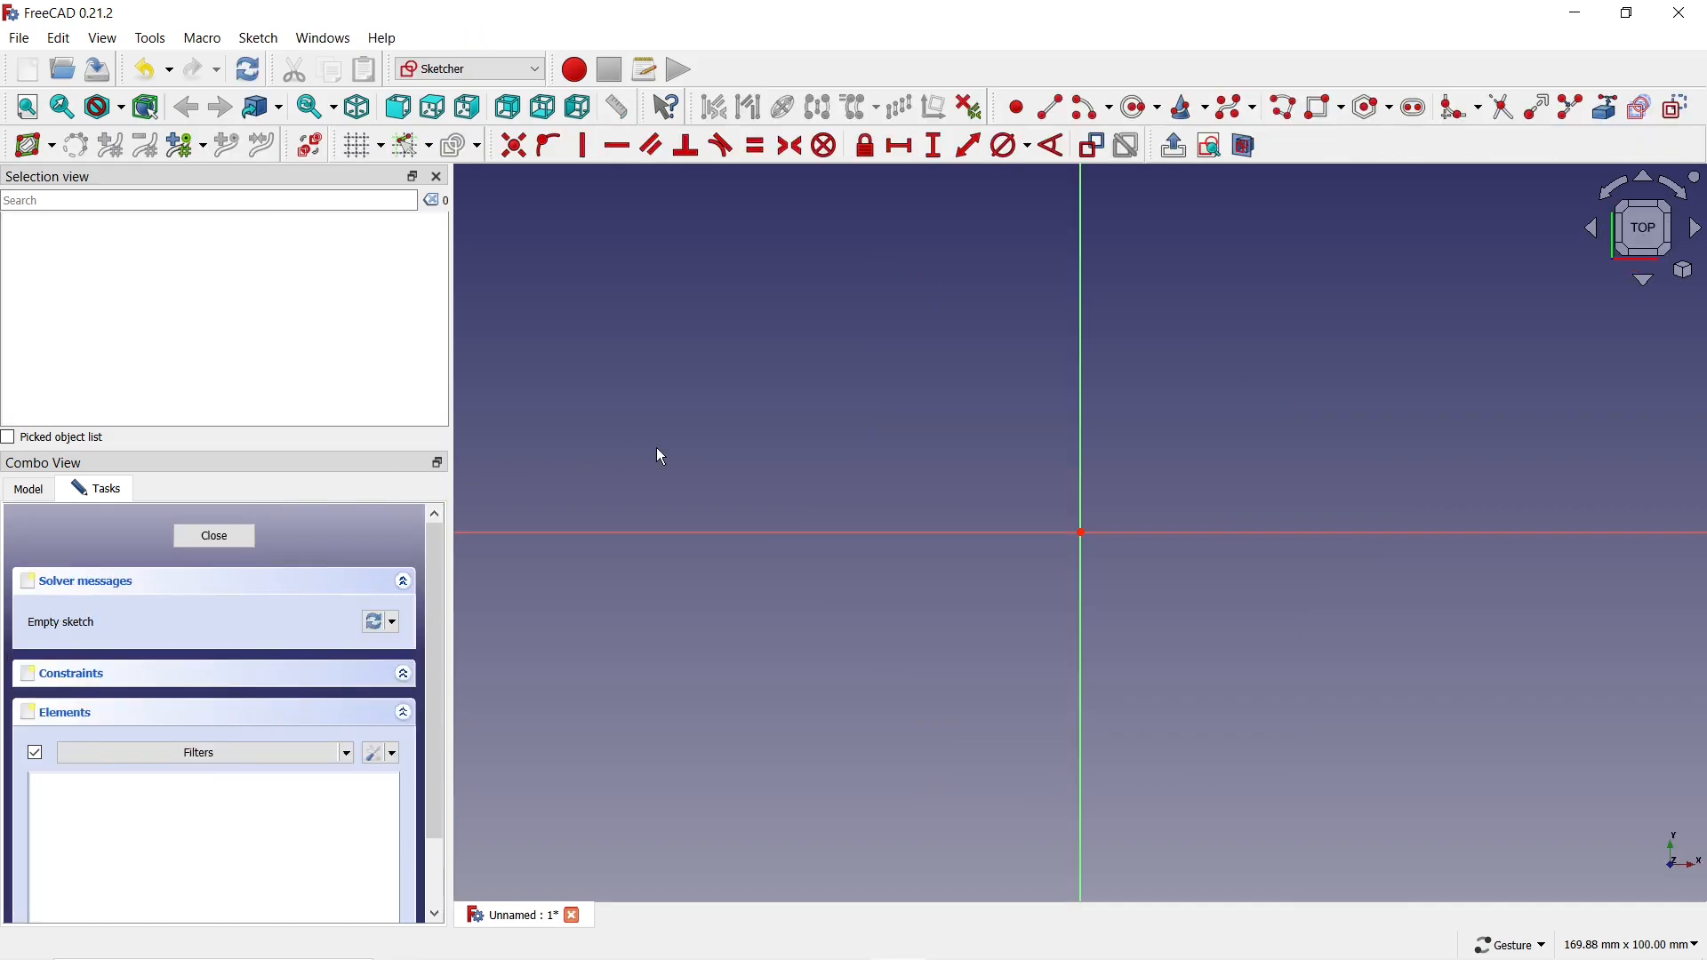
{"action": "left_click", "coordinate": [1414, 108]}
{"action": "left_click", "coordinate": [1084, 534]}
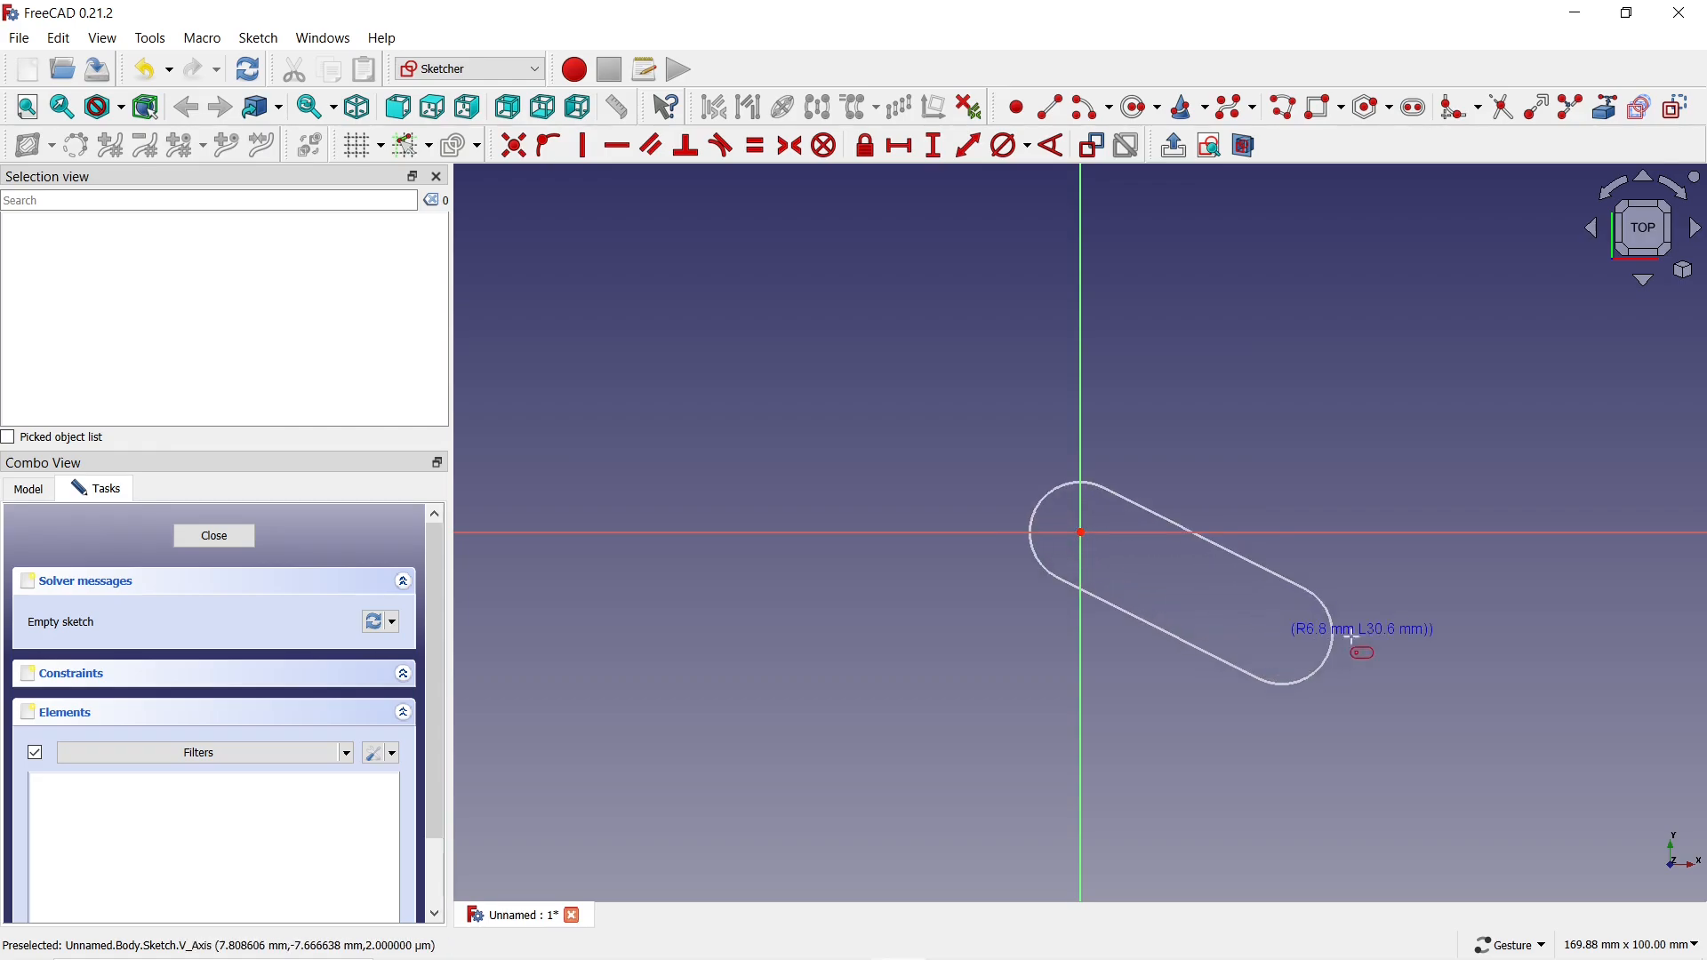
{"action": "left_click", "coordinate": [1596, 535]}
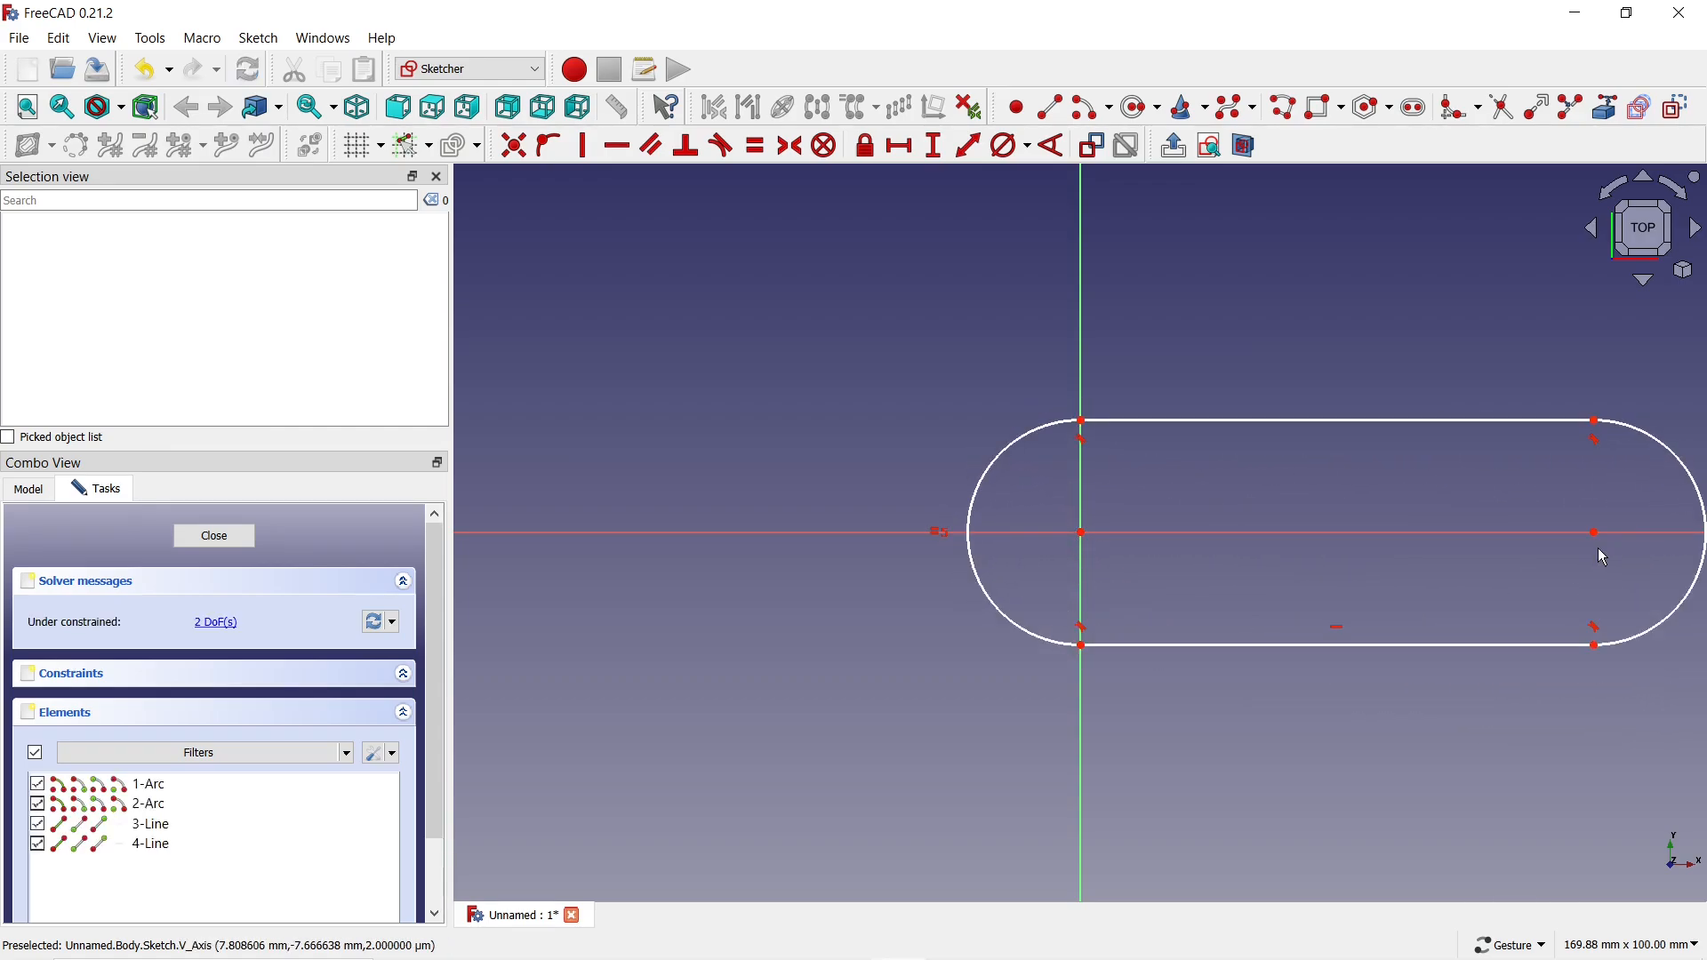
Constrain the diameter of the slot's end arc at the origin to 30 mm
{"action": "left_click", "coordinate": [1011, 148]}
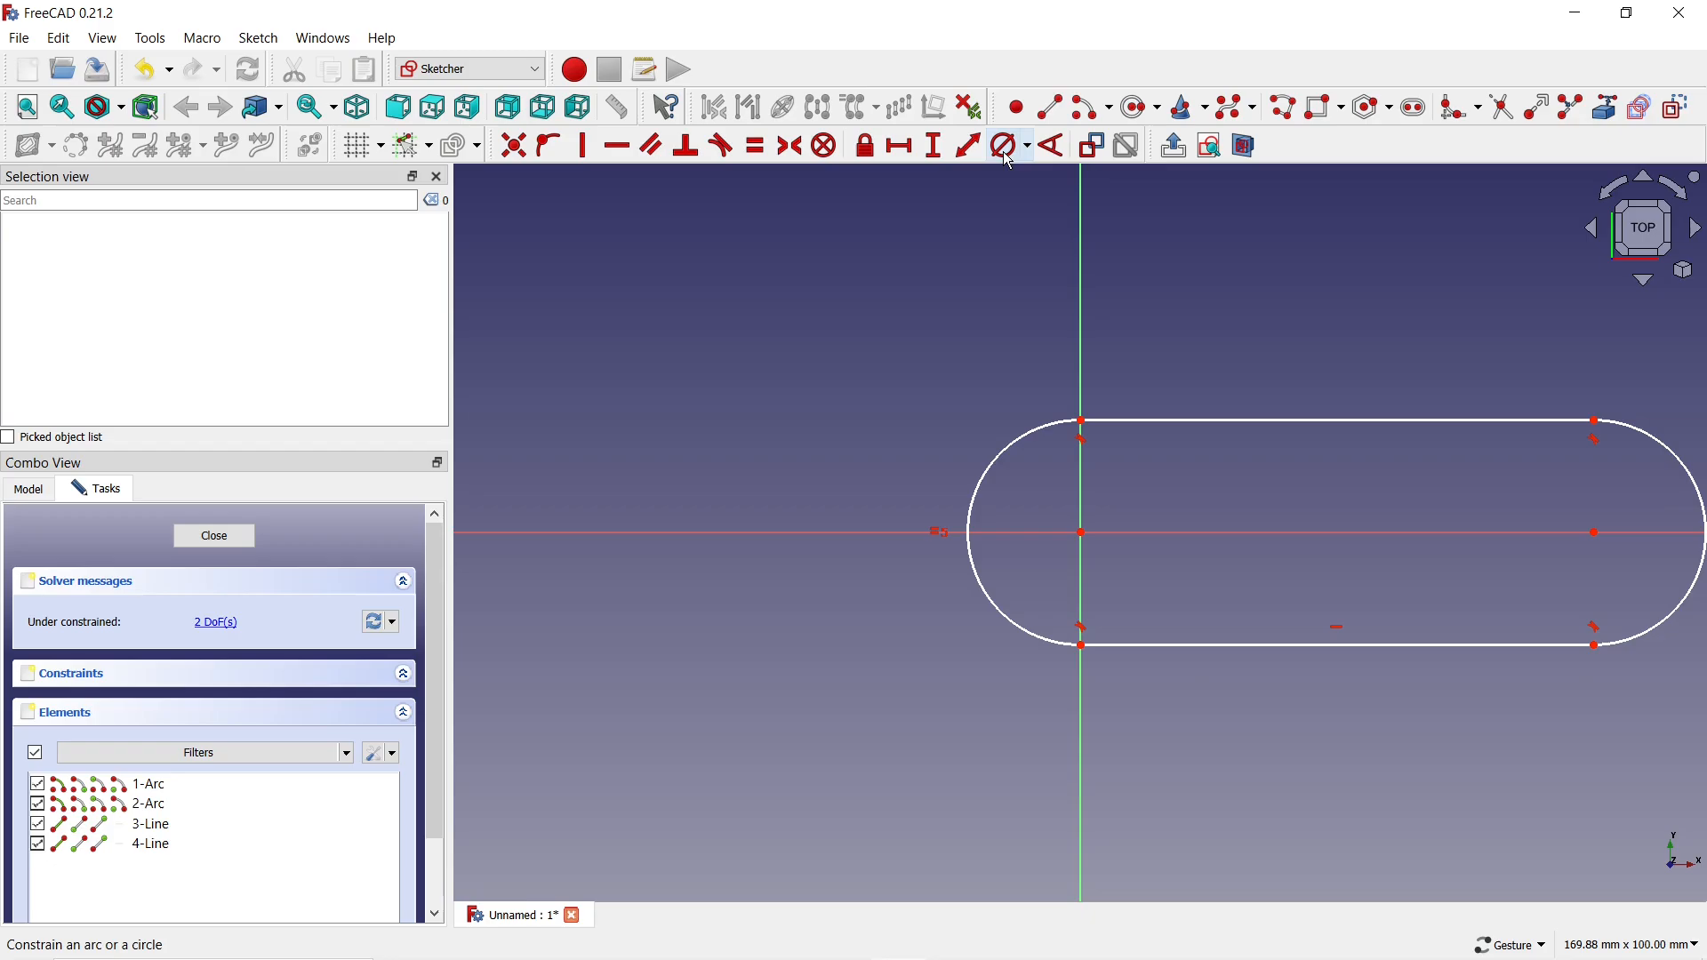
{"action": "left_click", "coordinate": [1019, 449]}
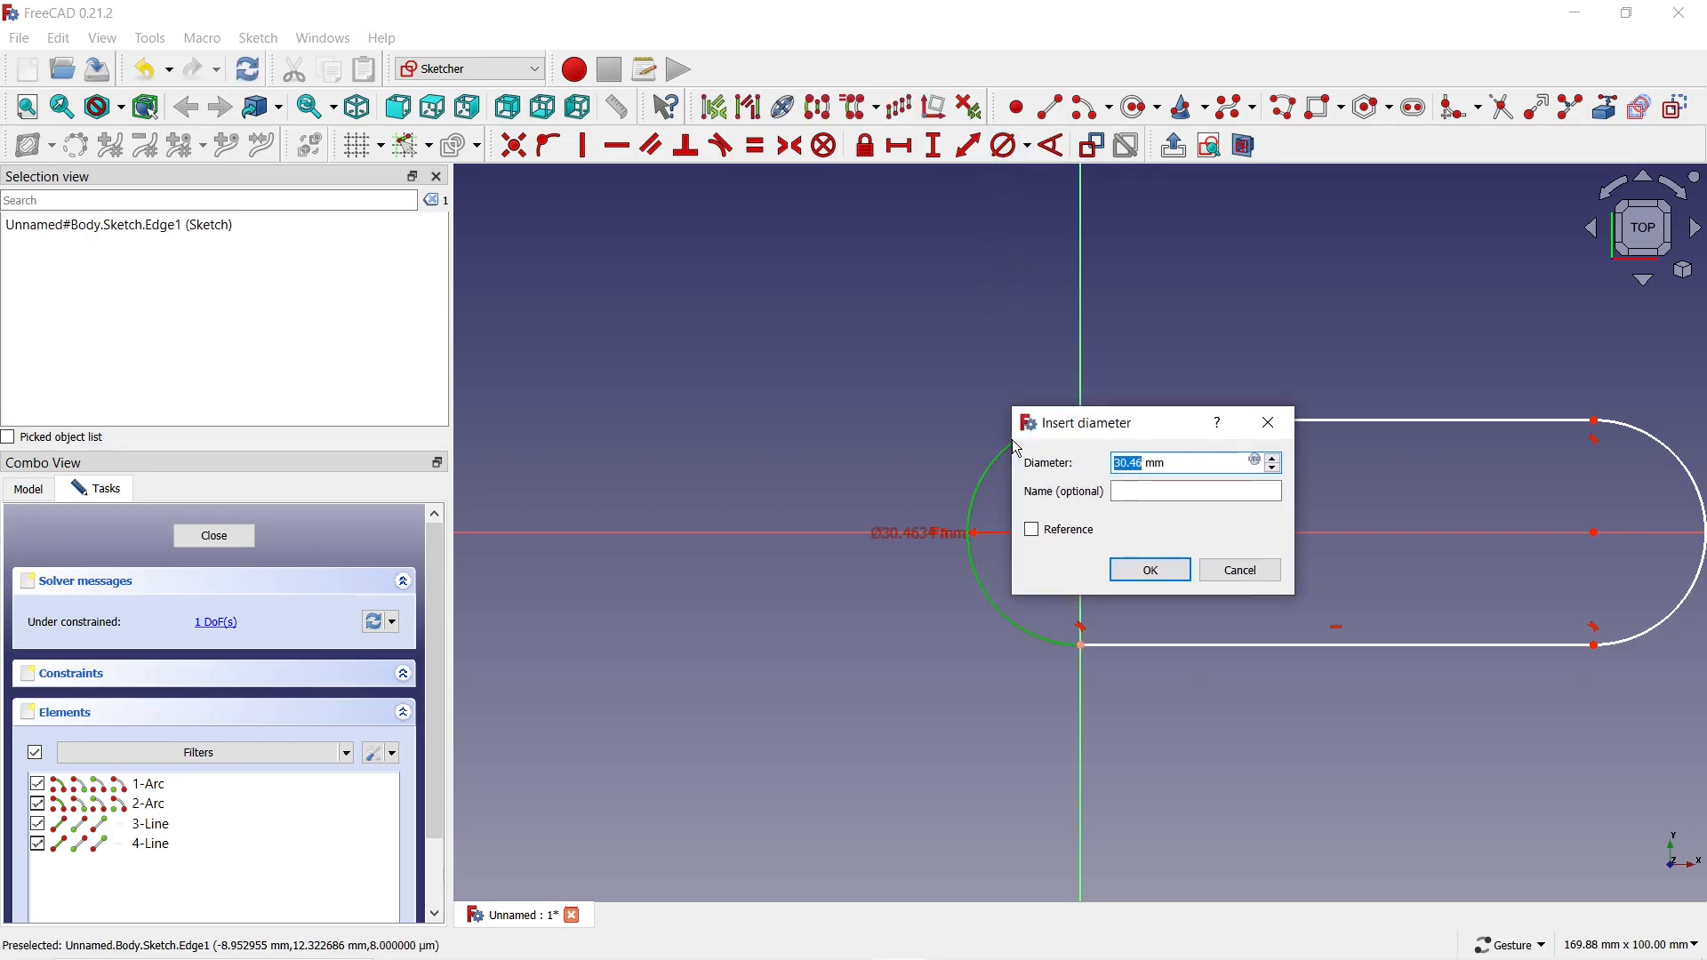
{"action": "type", "text": "30"}
{"action": "key", "text": "Return"}
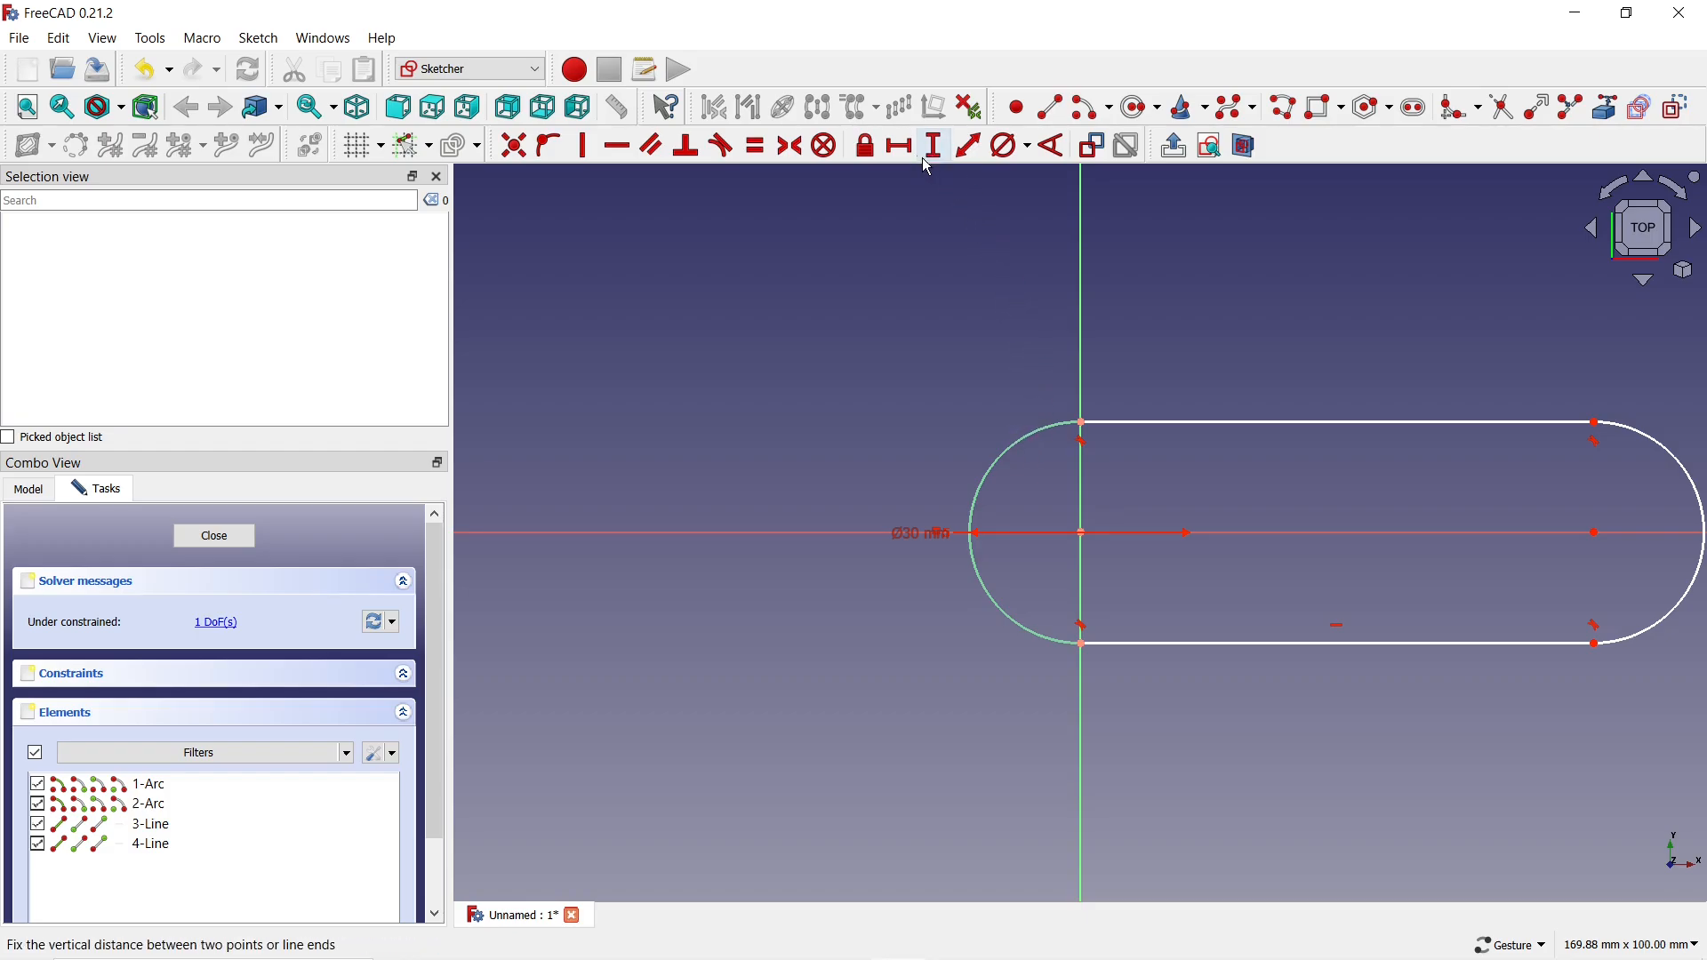
Constrain the horizontal distance between the slot's two arc centres to 70 mm and fit the sketch in view
{"action": "left_click", "coordinate": [901, 147]}
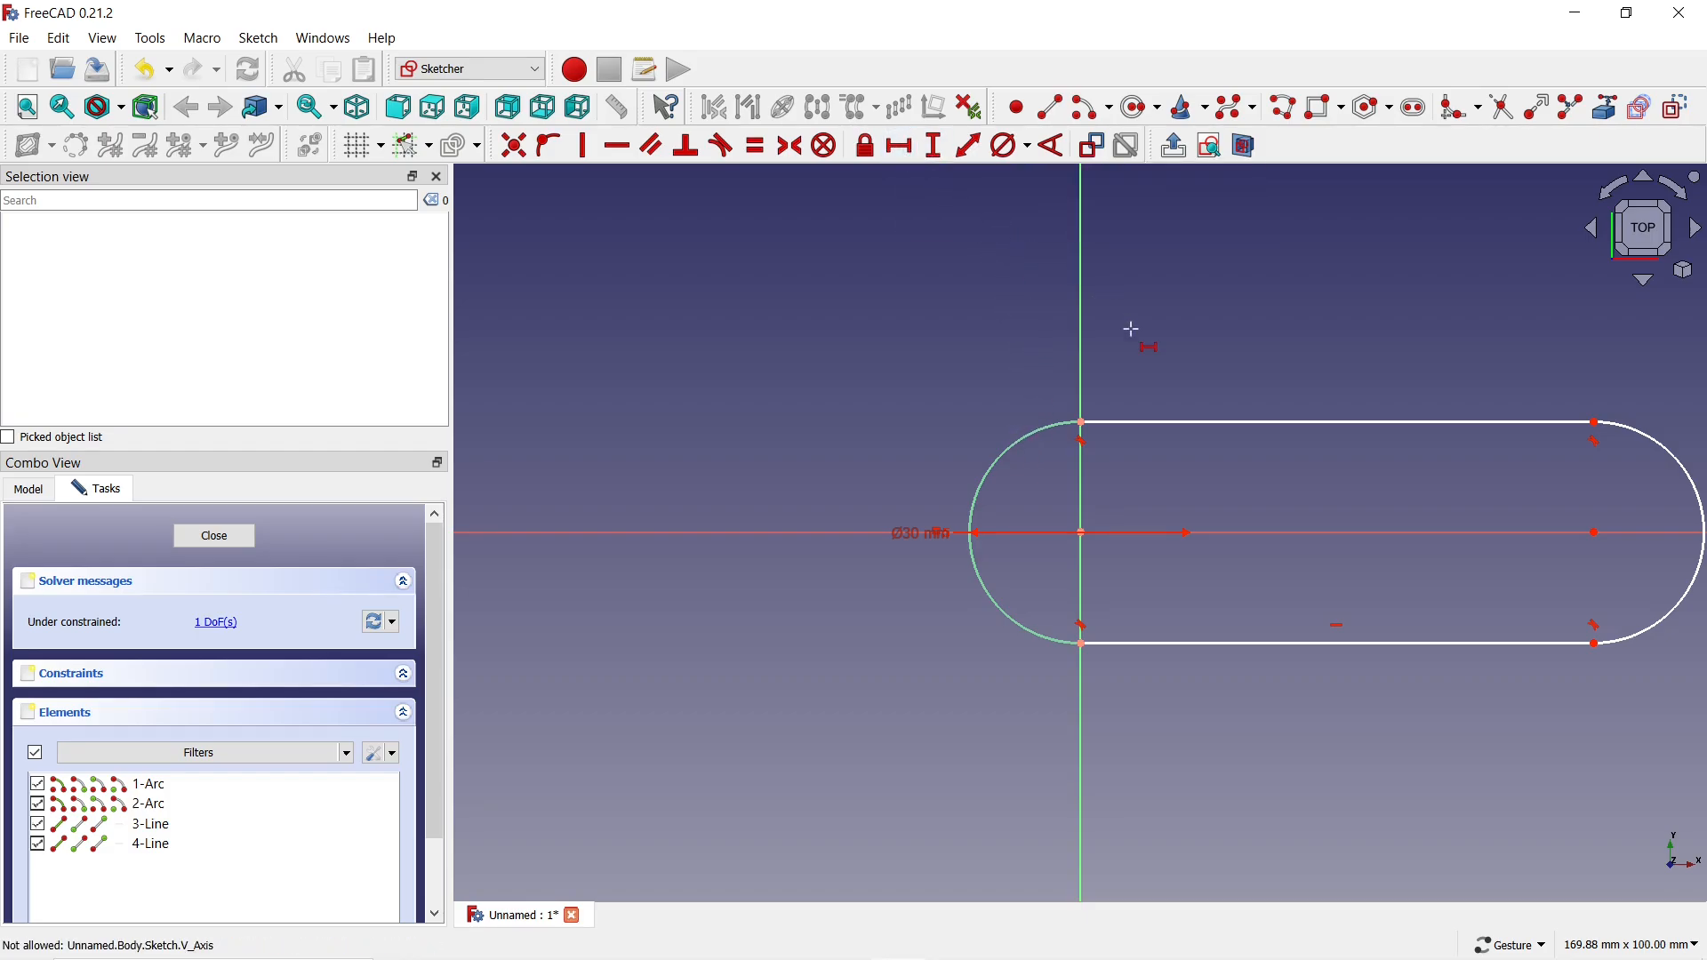
{"action": "left_click", "coordinate": [1082, 532]}
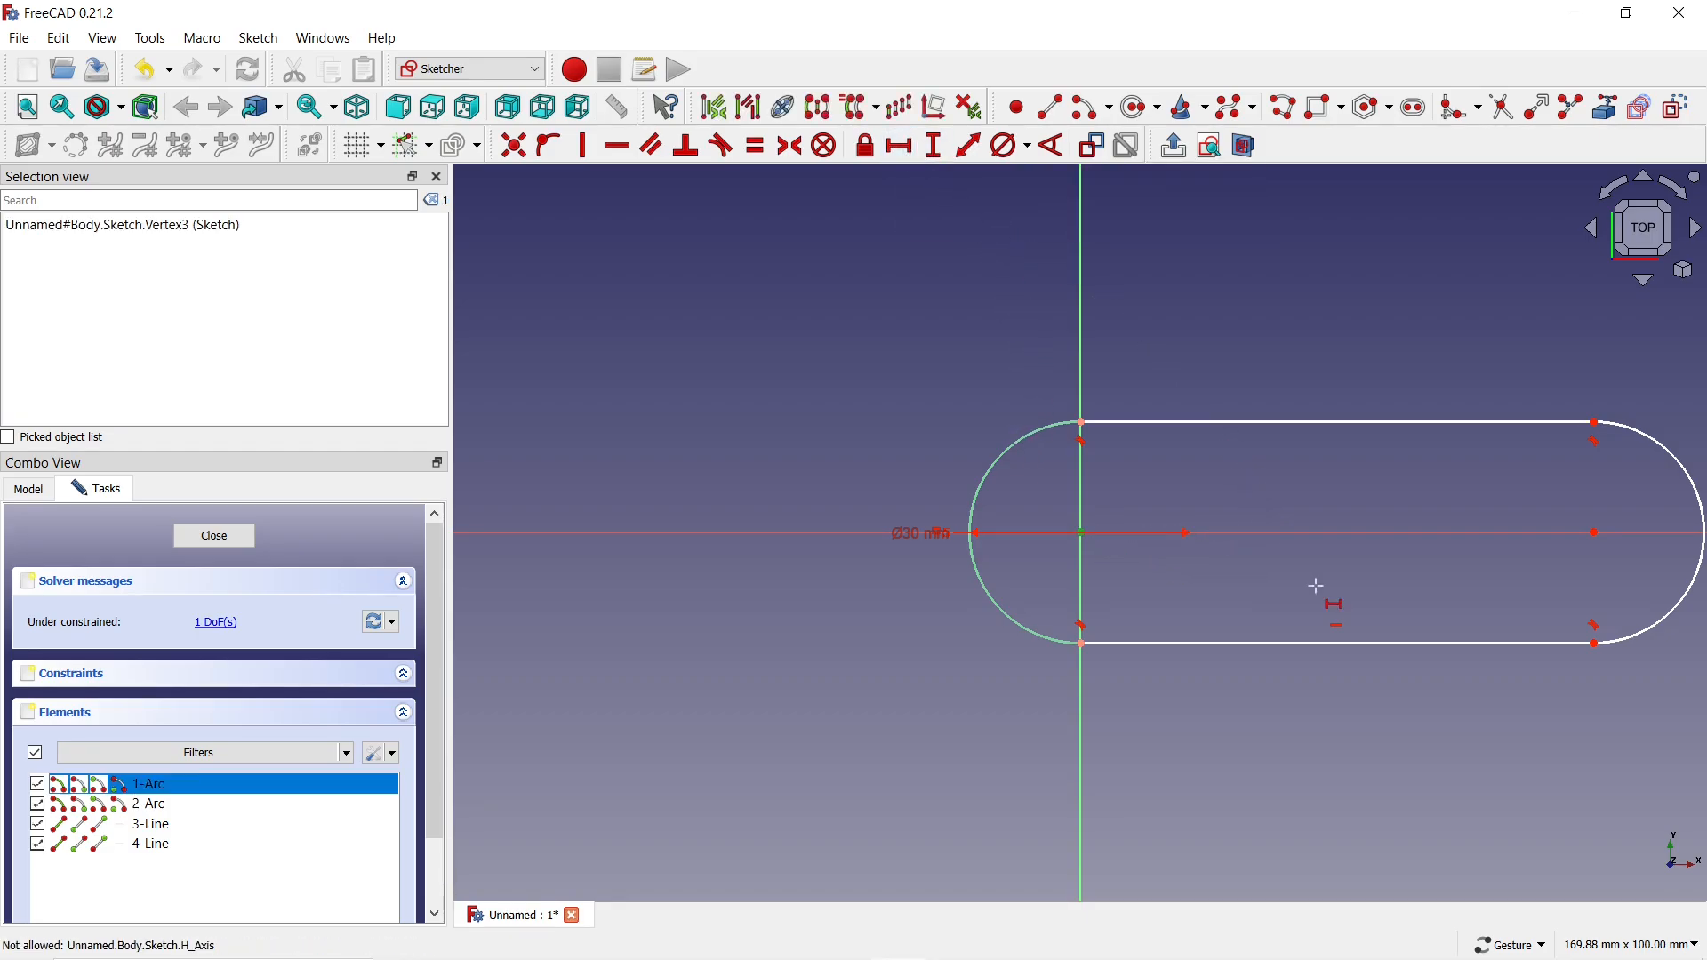
{"action": "left_click", "coordinate": [1597, 531]}
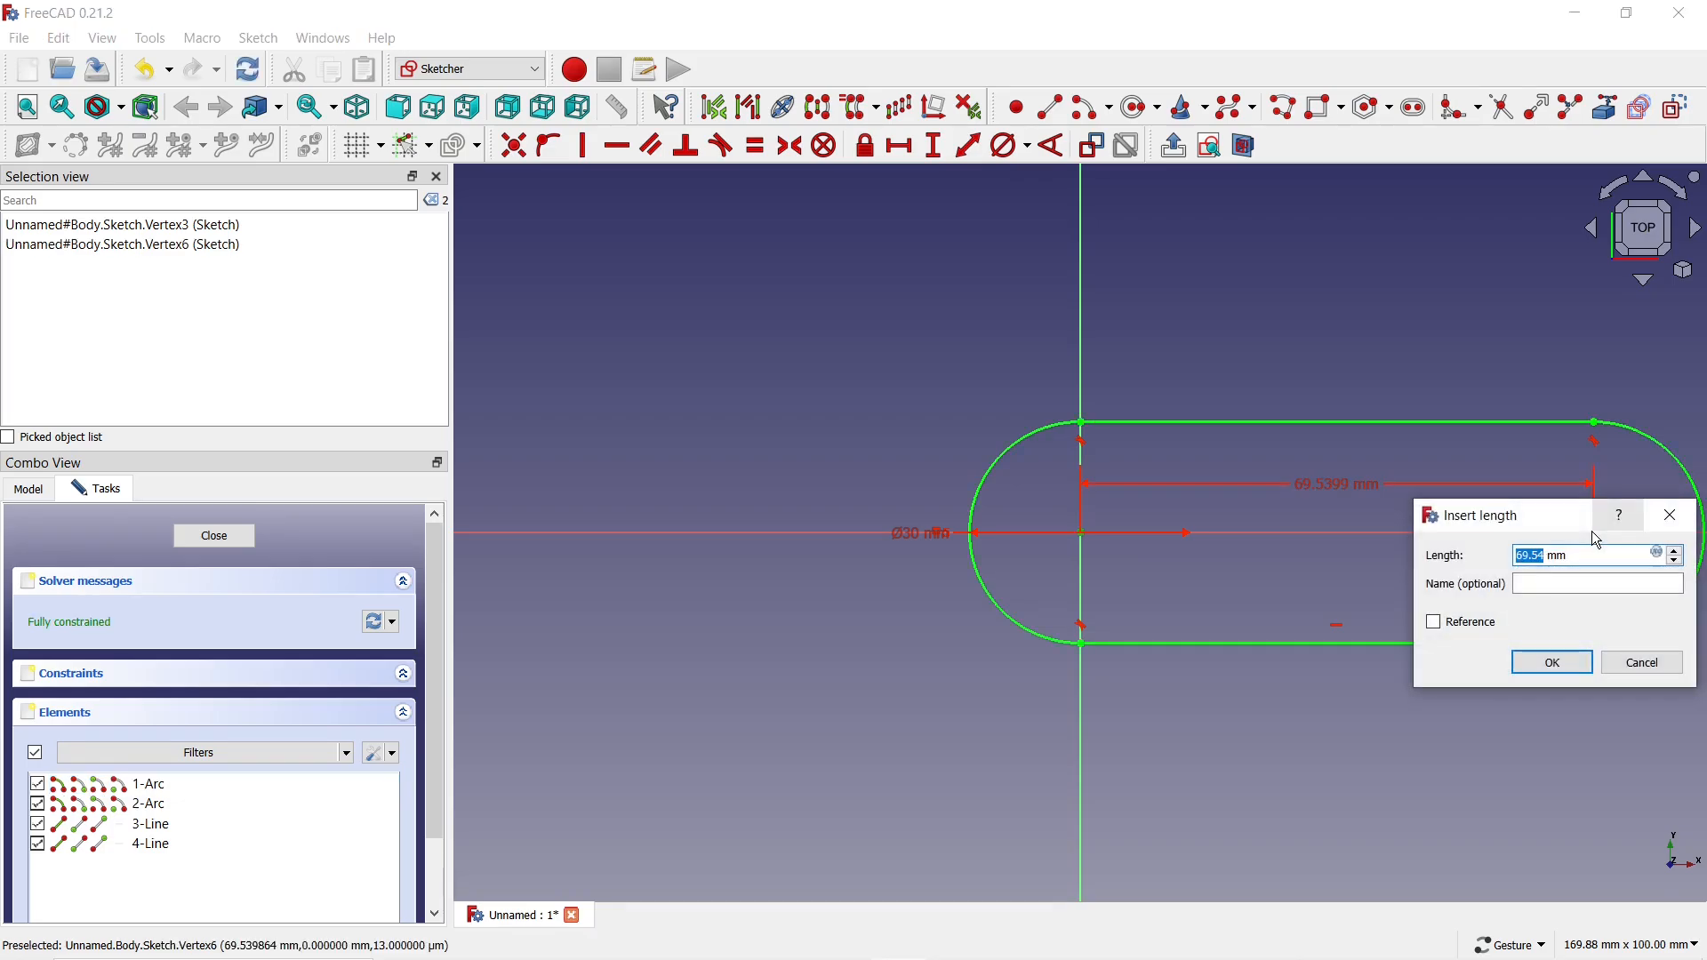
{"action": "type", "text": "70"}
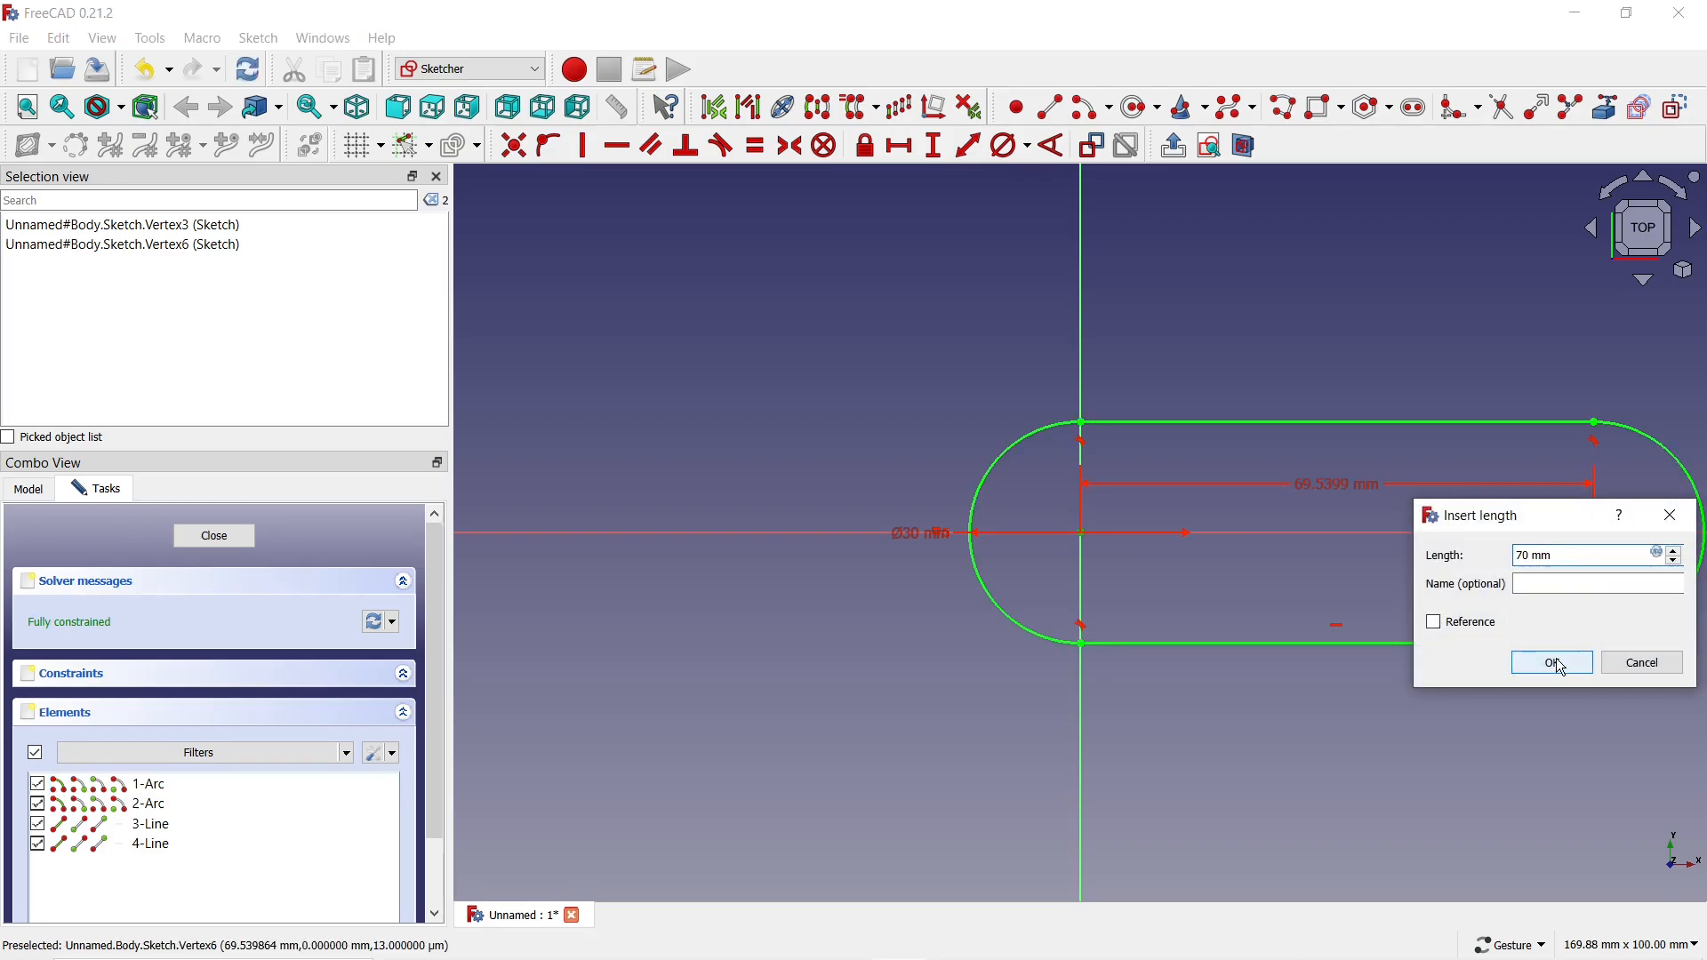
{"action": "left_click", "coordinate": [1553, 662]}
{"action": "key", "text": "v"}
{"action": "key", "text": "f"}
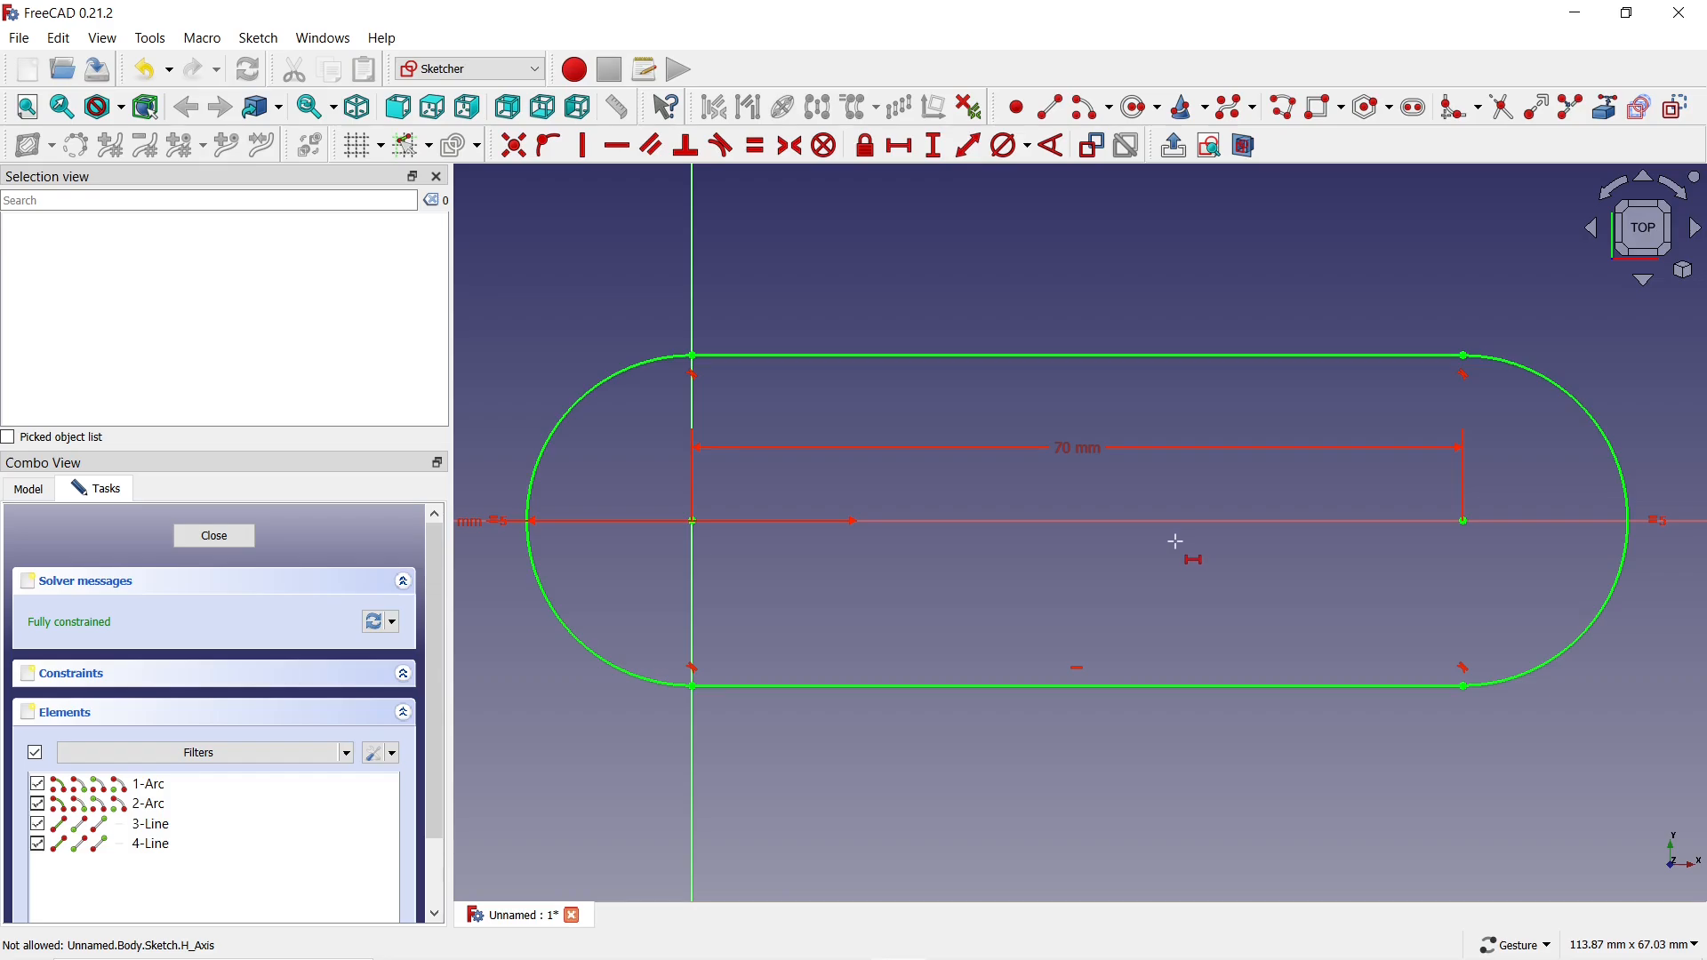
Draw circles centred on the slot's arc centres, about 19 mm in diameter at the origin and about 16 mm at the far end
{"action": "left_click", "coordinate": [1138, 109]}
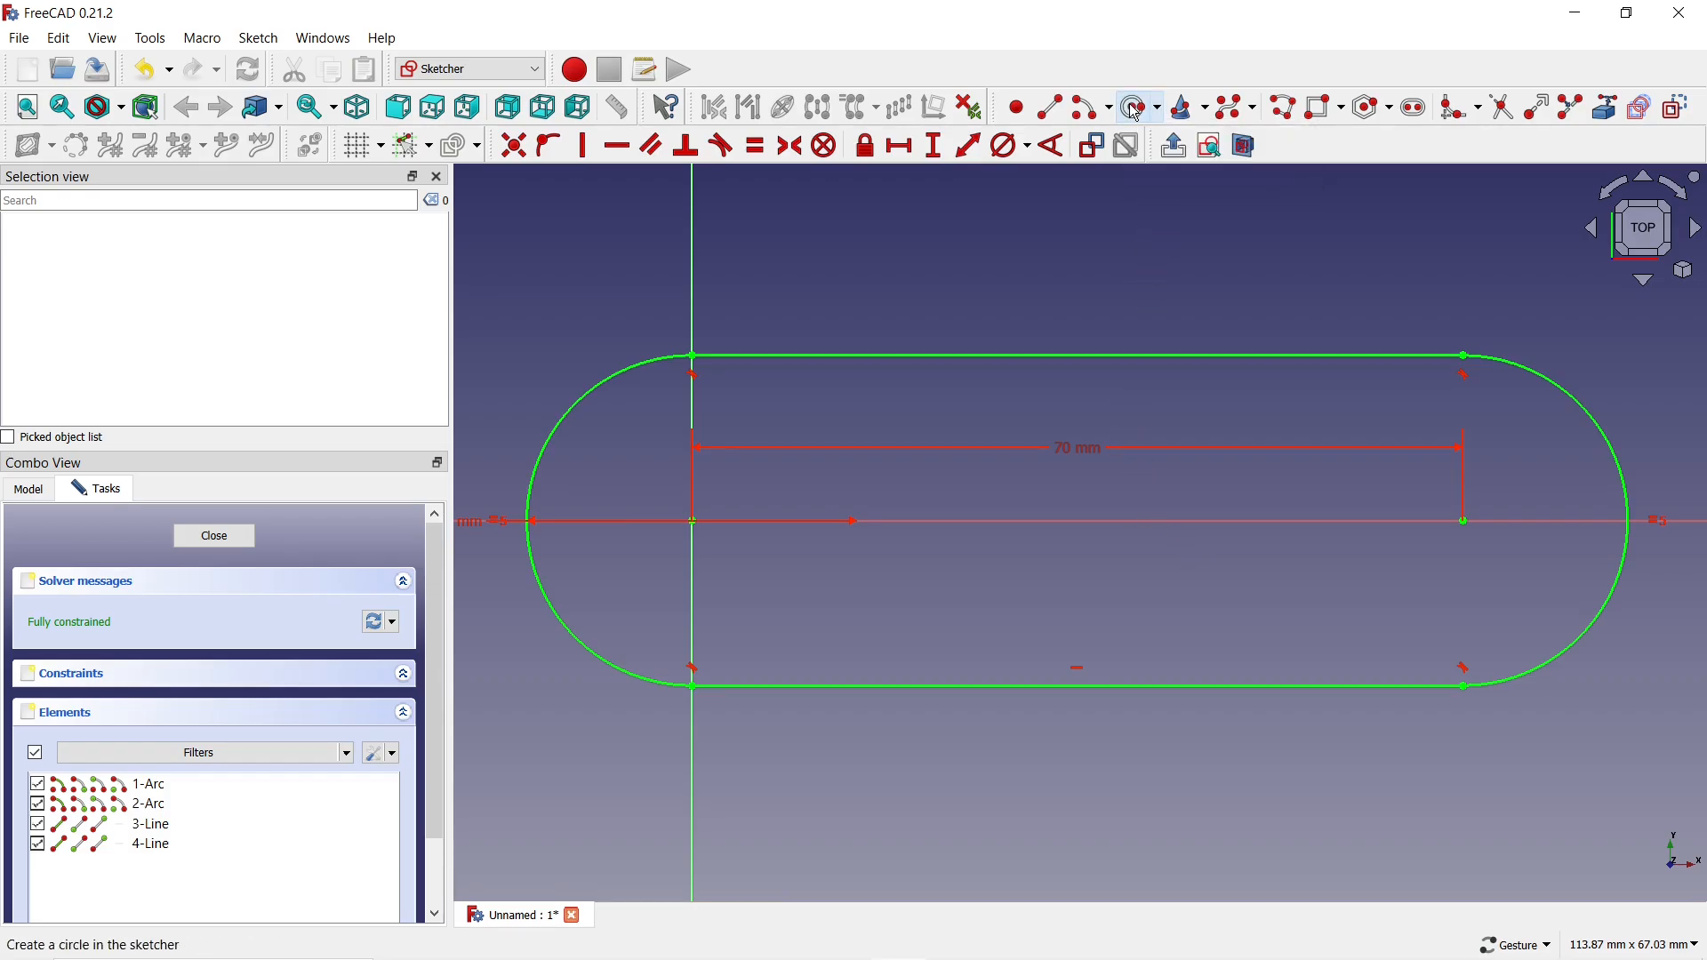
{"action": "left_click", "coordinate": [693, 520]}
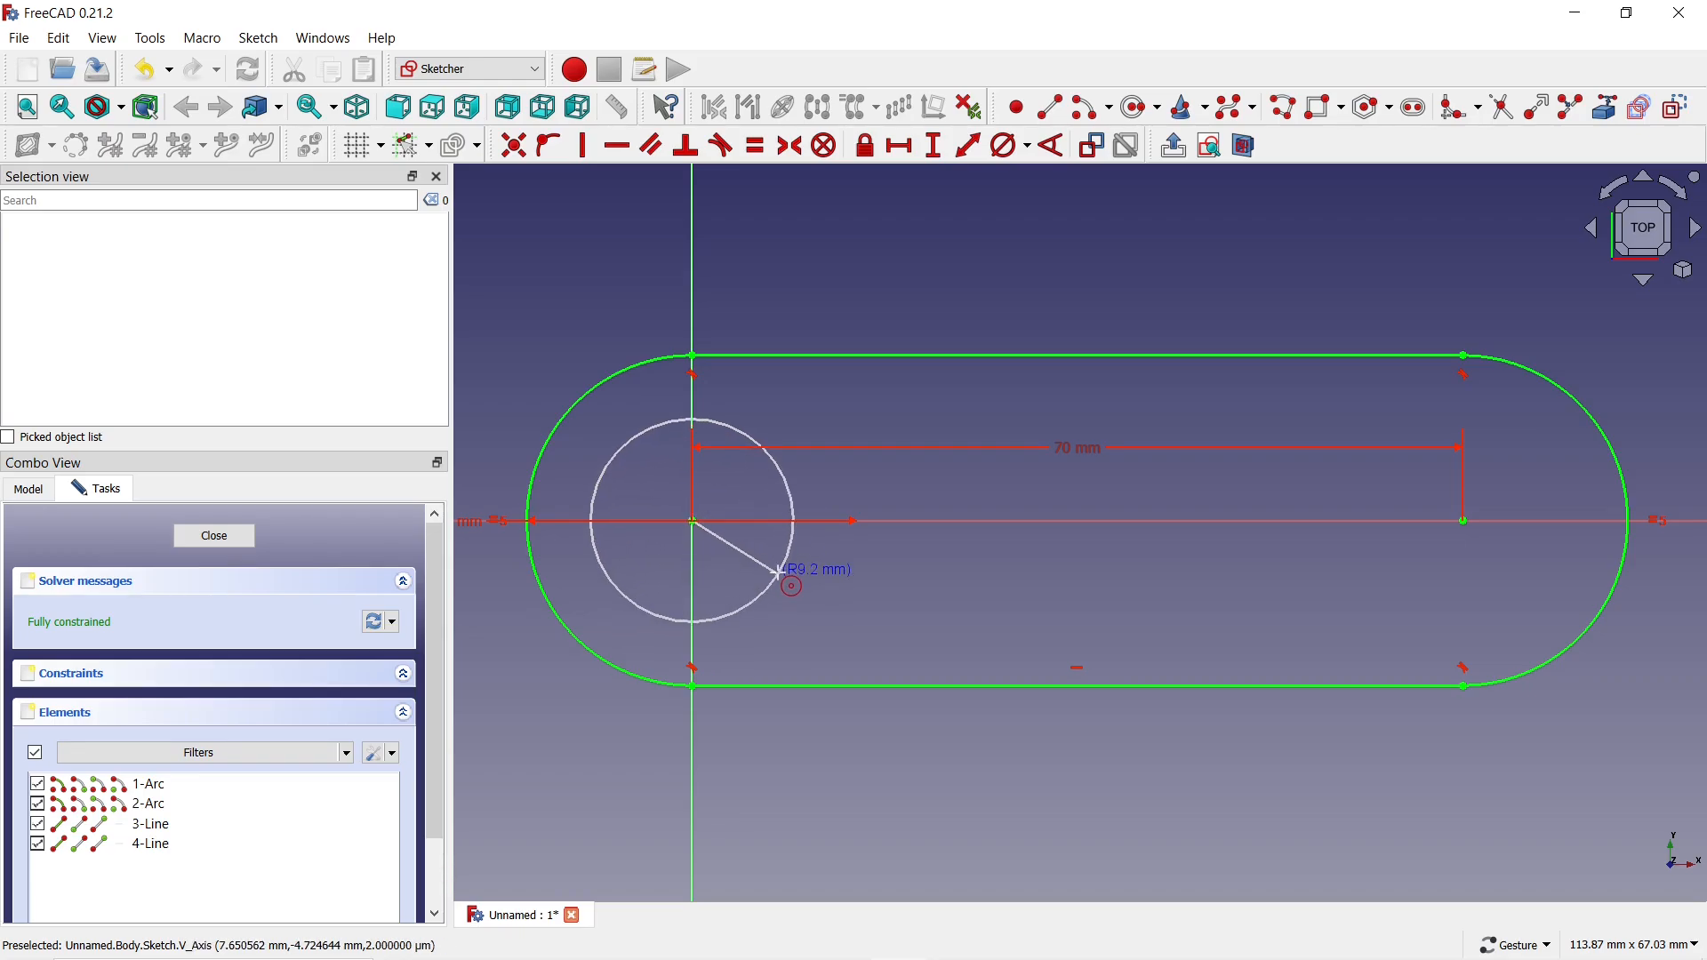
{"action": "left_click", "coordinate": [783, 576]}
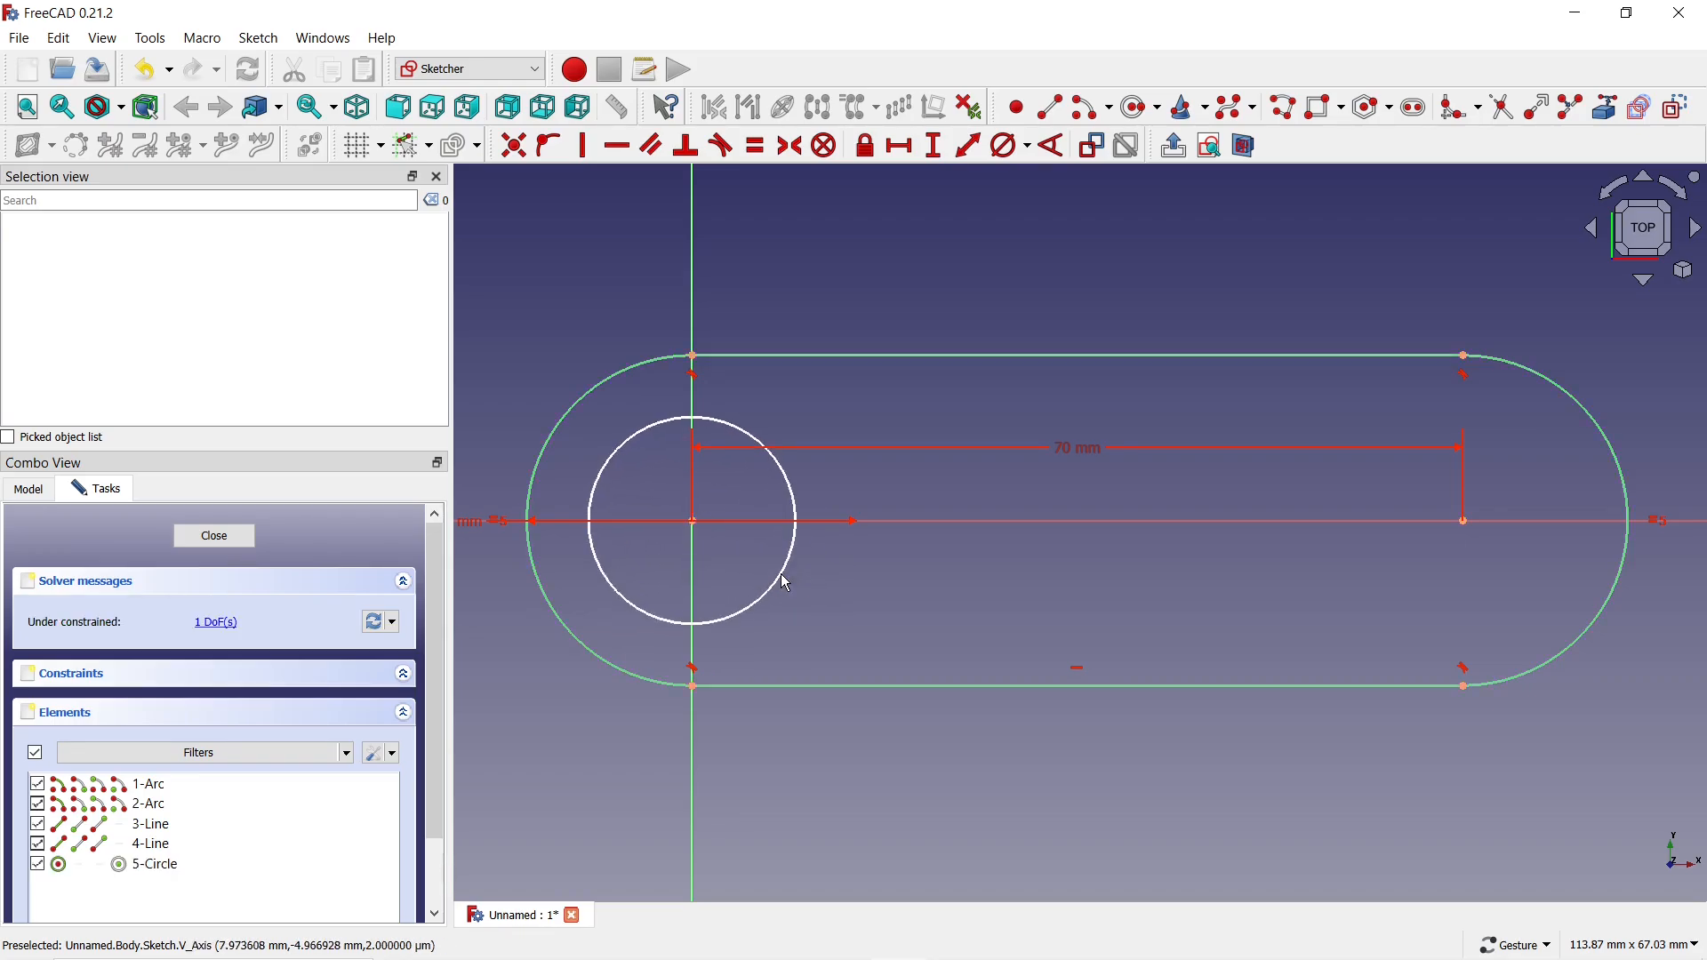
{"action": "left_click", "coordinate": [1464, 520]}
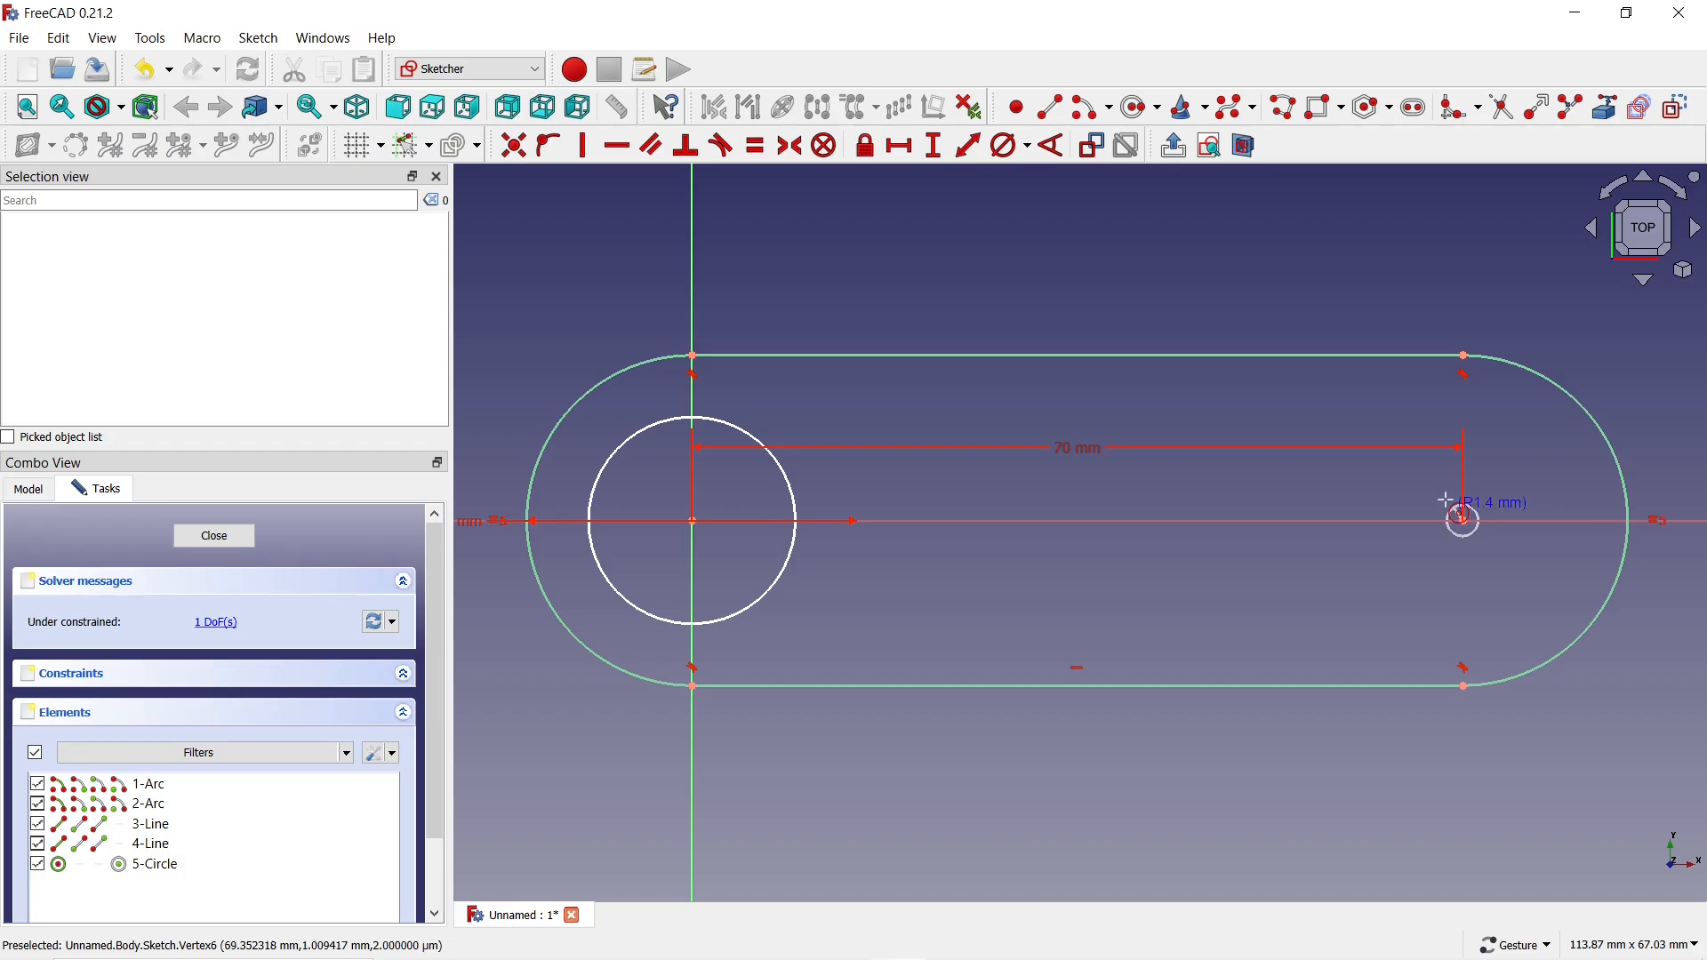
{"action": "left_click", "coordinate": [1394, 467]}
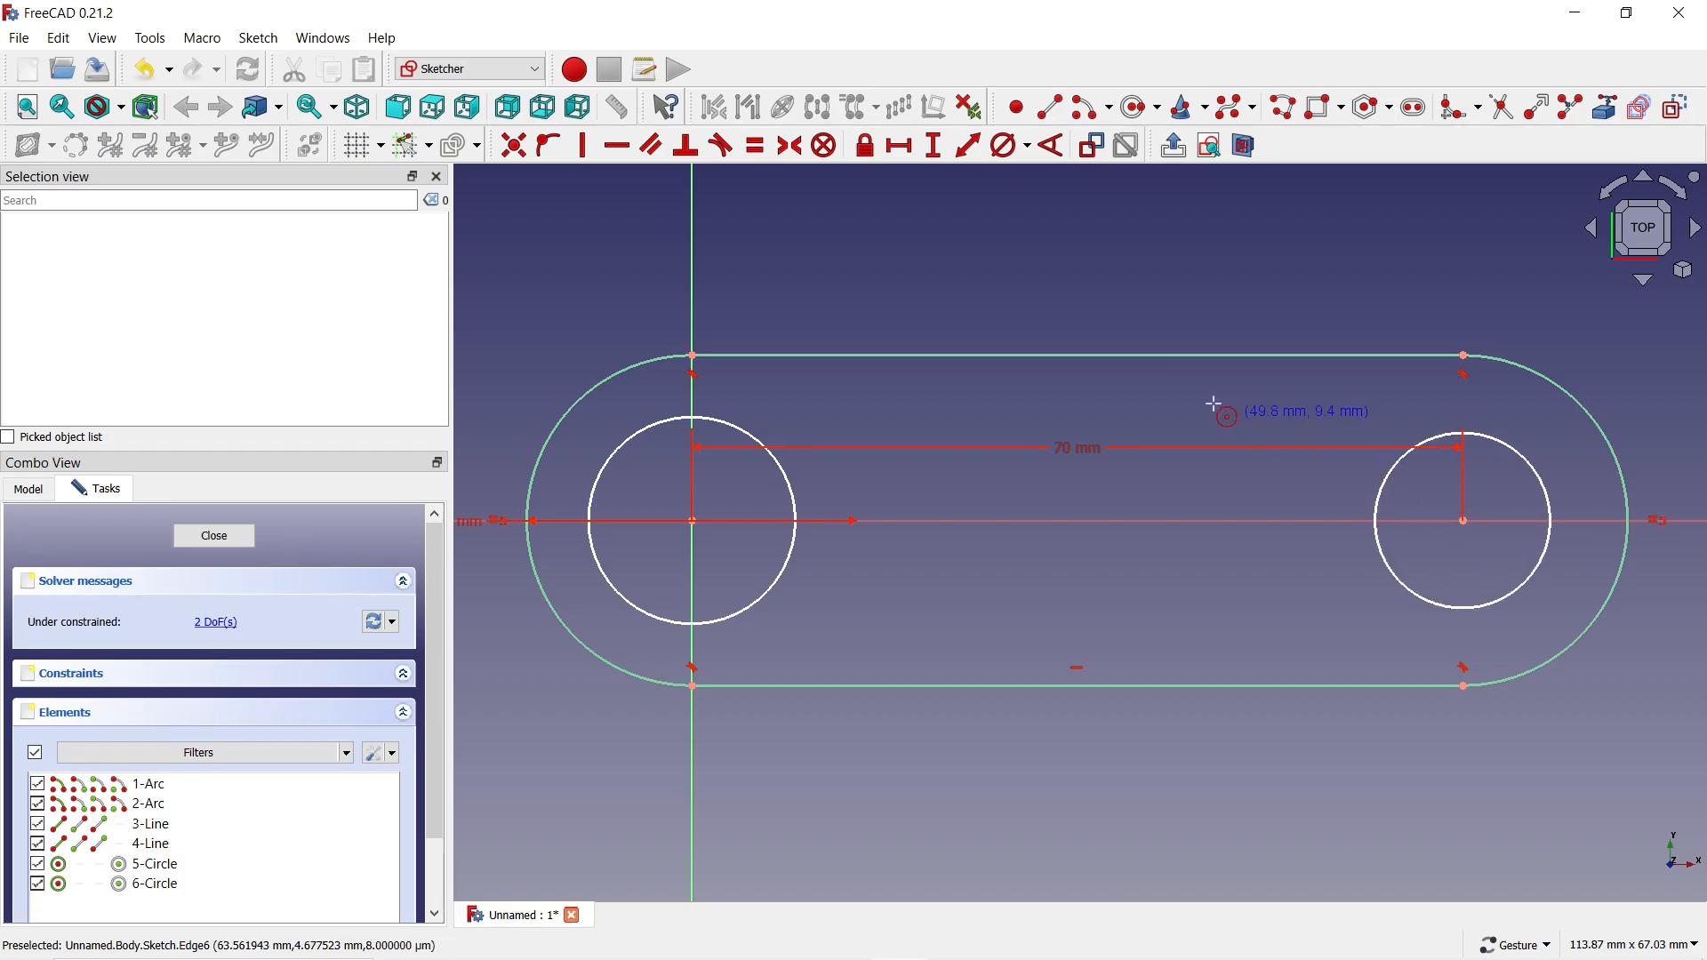
Constrain the circle at the origin to 20 mm diameter and the far one to 15 mm, and finish the sketch
{"action": "left_click", "coordinate": [1002, 154]}
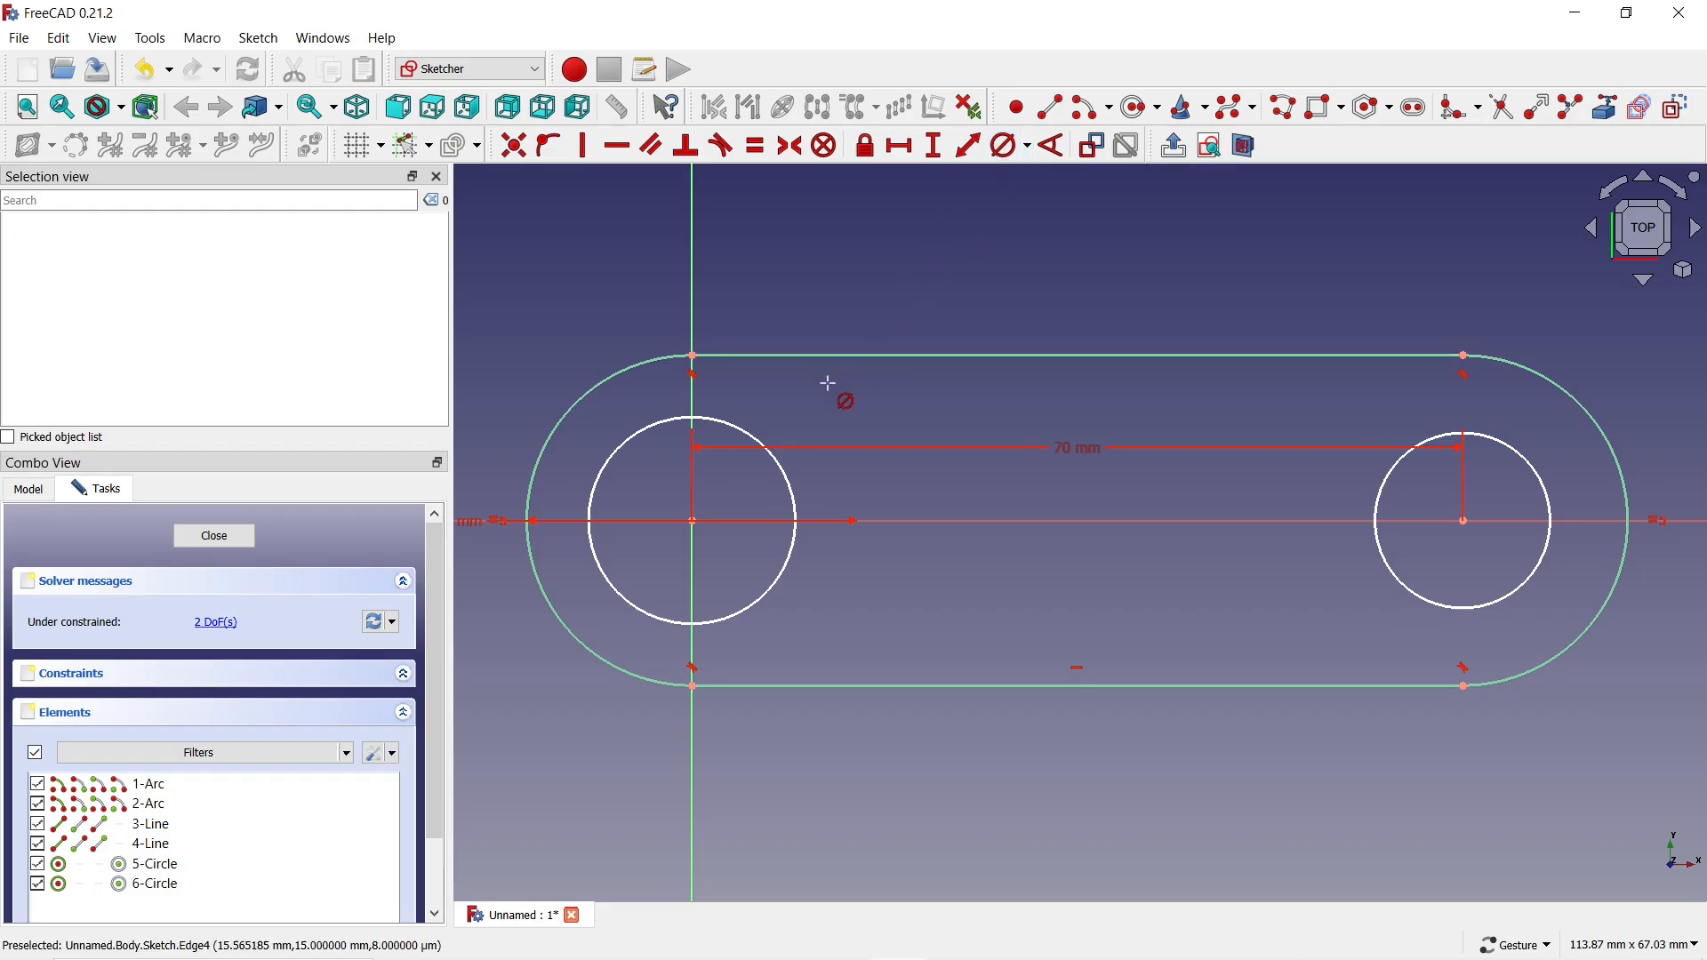
{"action": "left_click", "coordinate": [745, 427]}
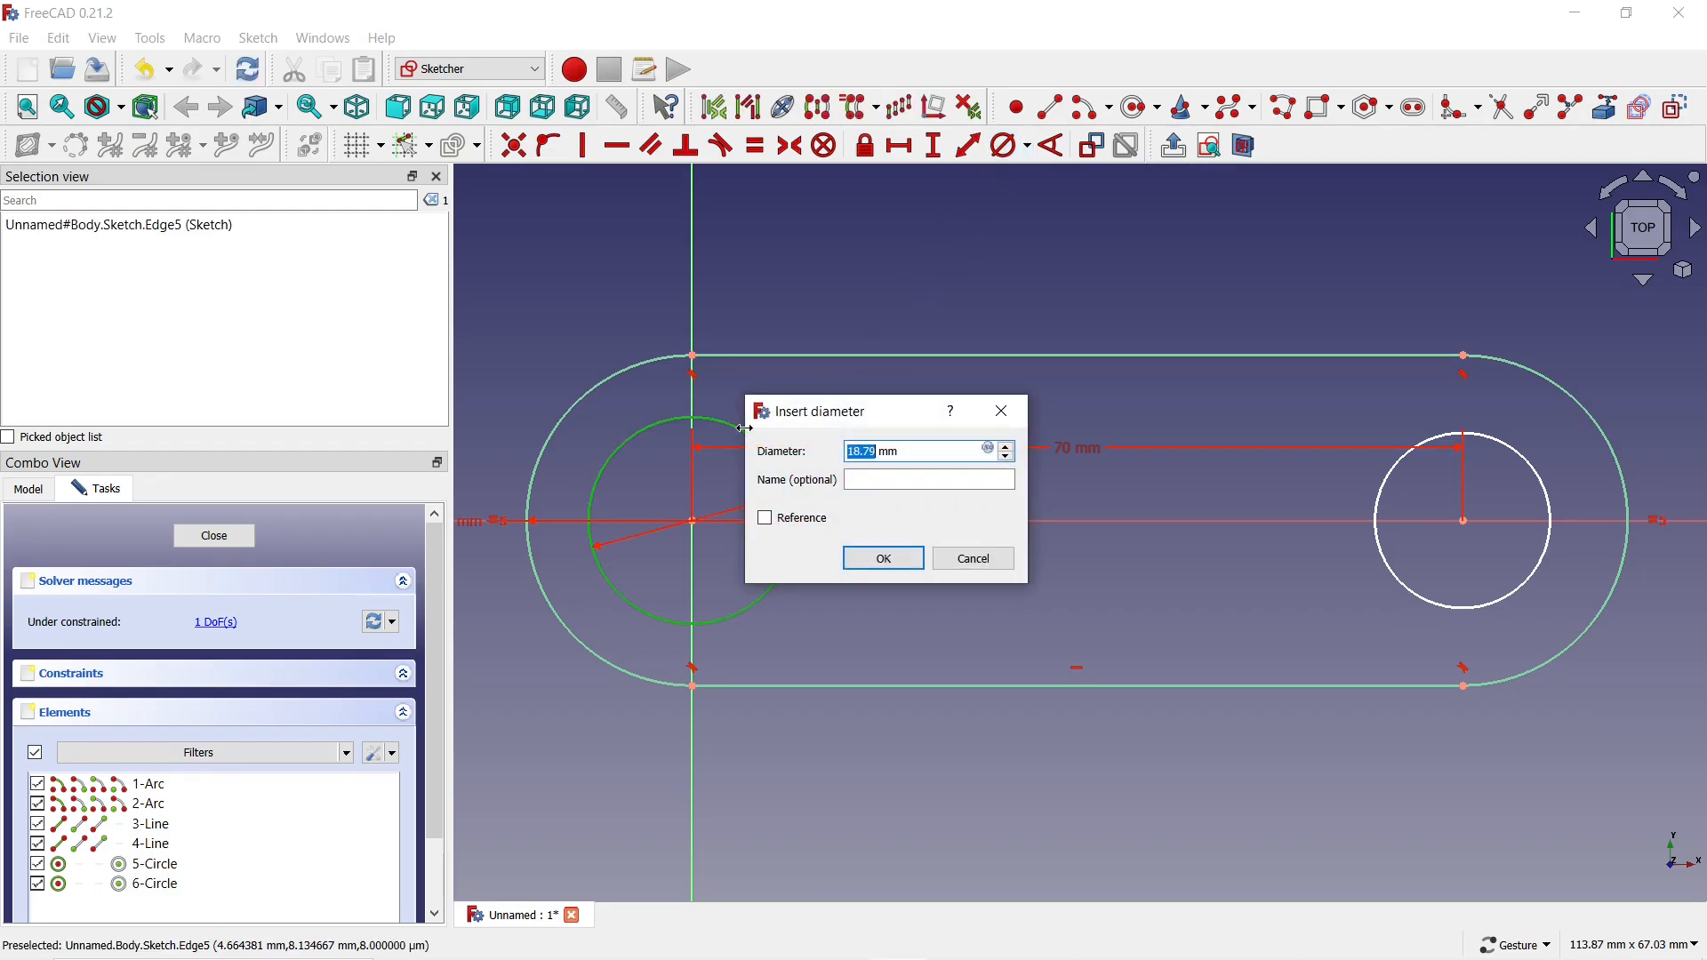
{"action": "type", "text": "20"}
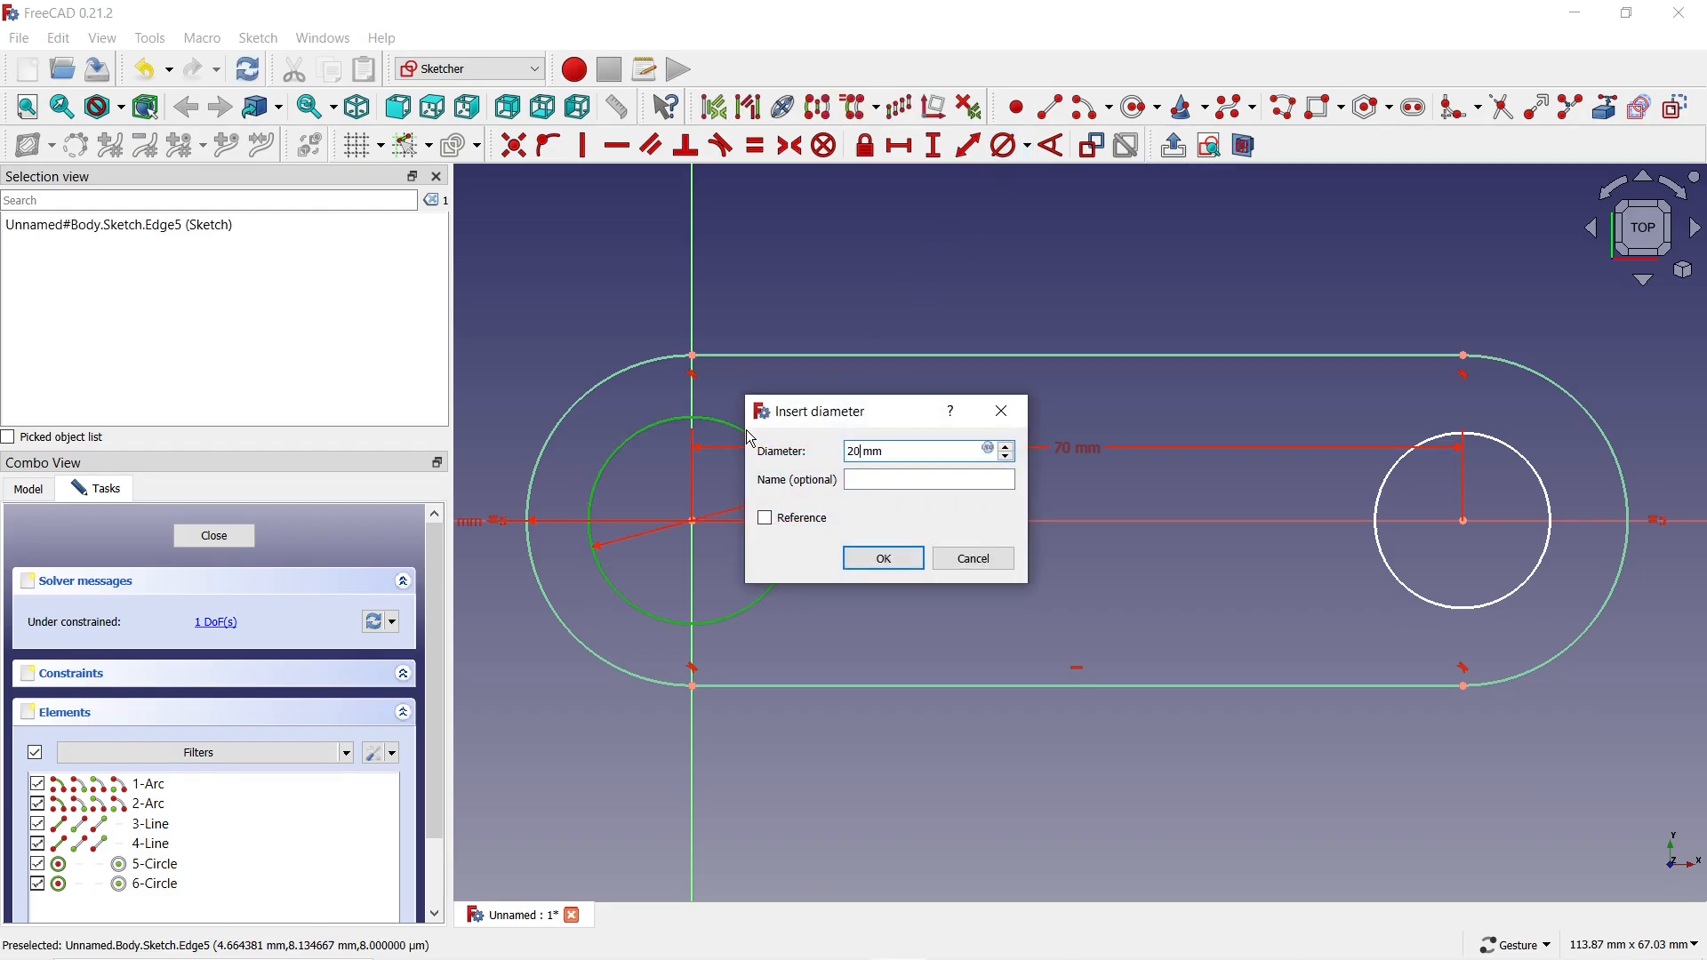
{"action": "left_click", "coordinate": [885, 558]}
{"action": "left_click", "coordinate": [1388, 490]}
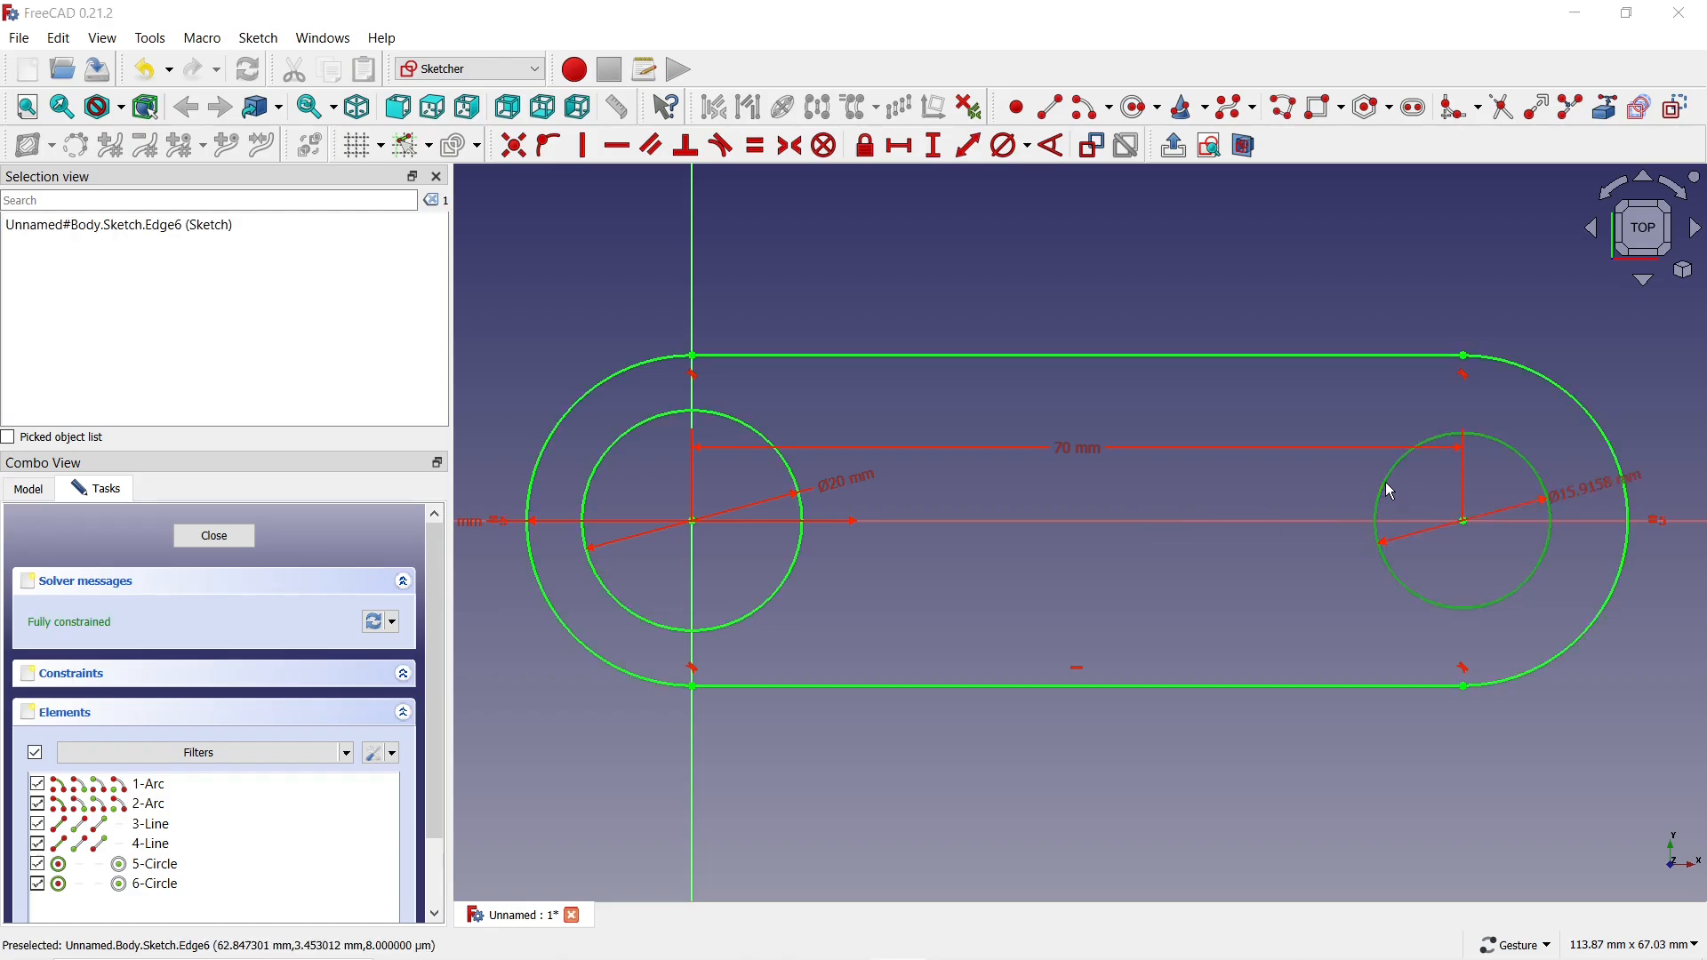
{"action": "type", "text": "15"}
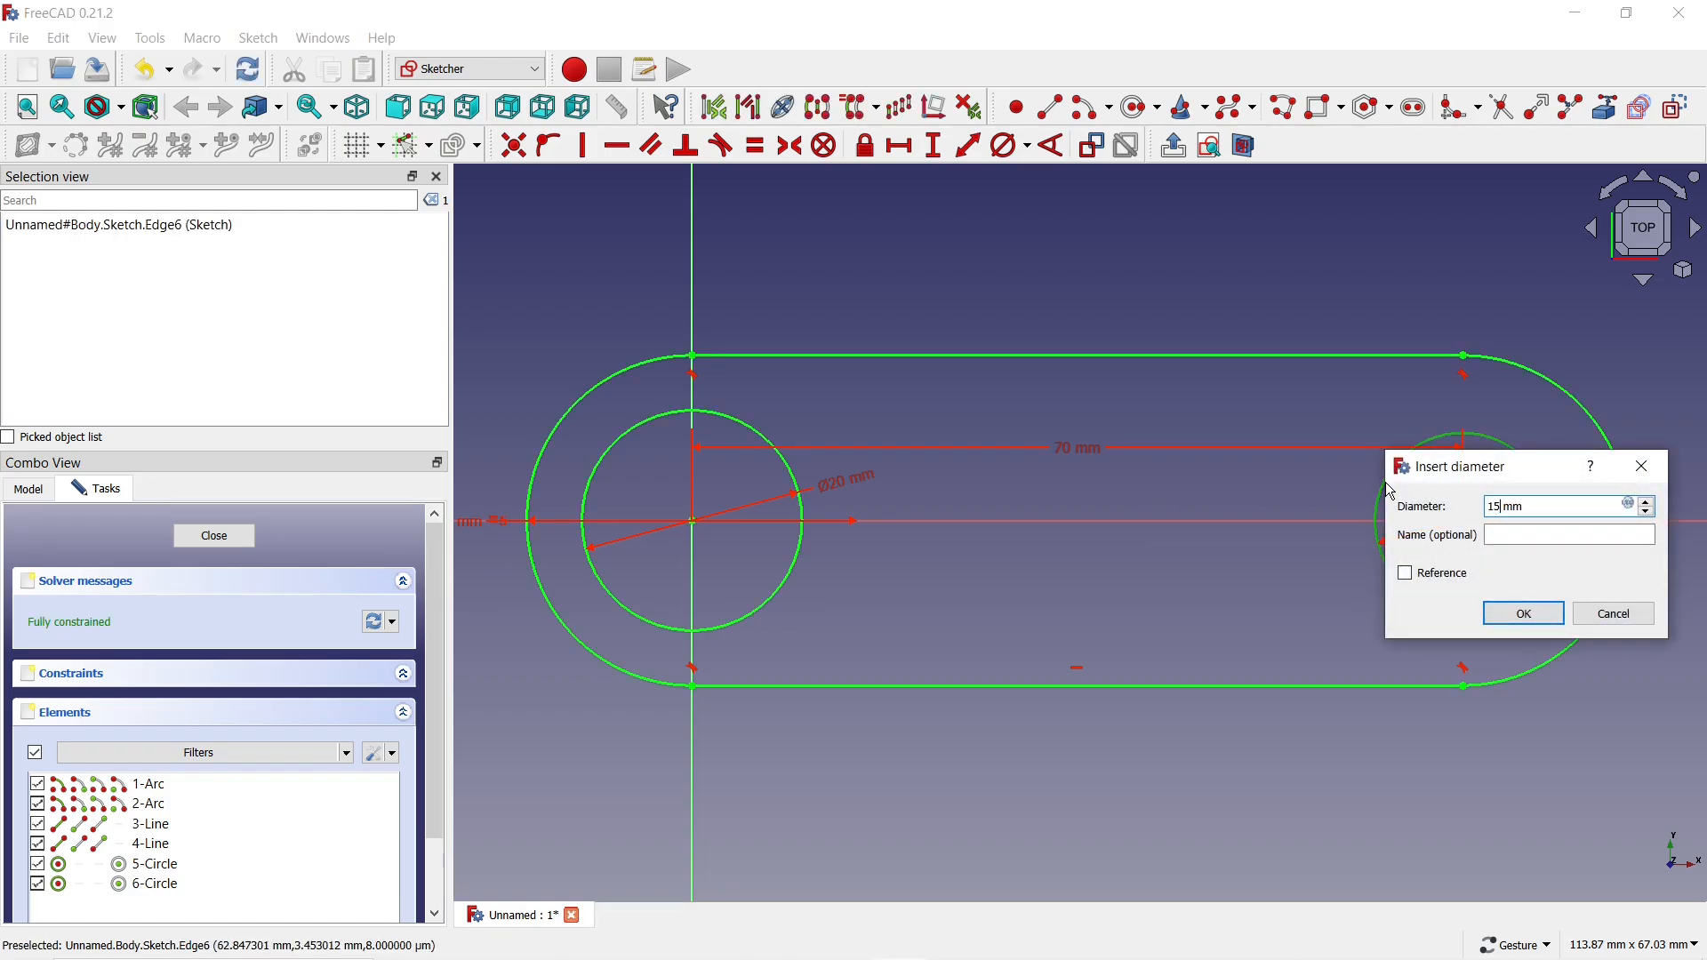
{"action": "left_click", "coordinate": [1514, 616]}
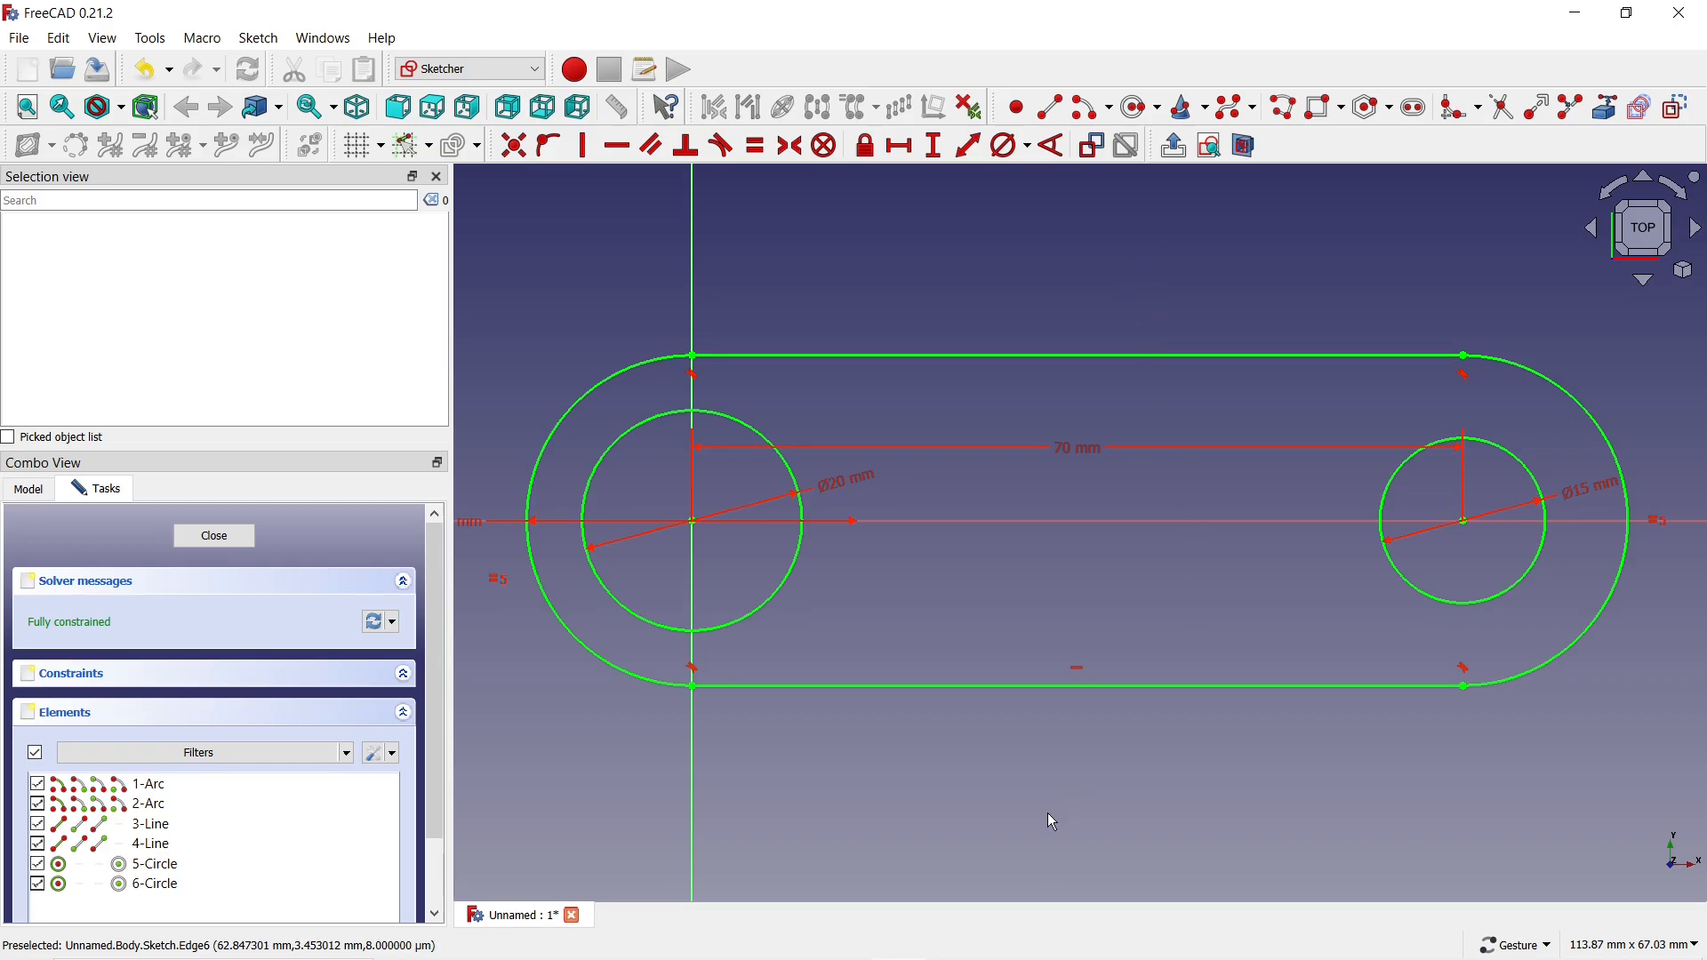
{"action": "left_click", "coordinate": [213, 537]}
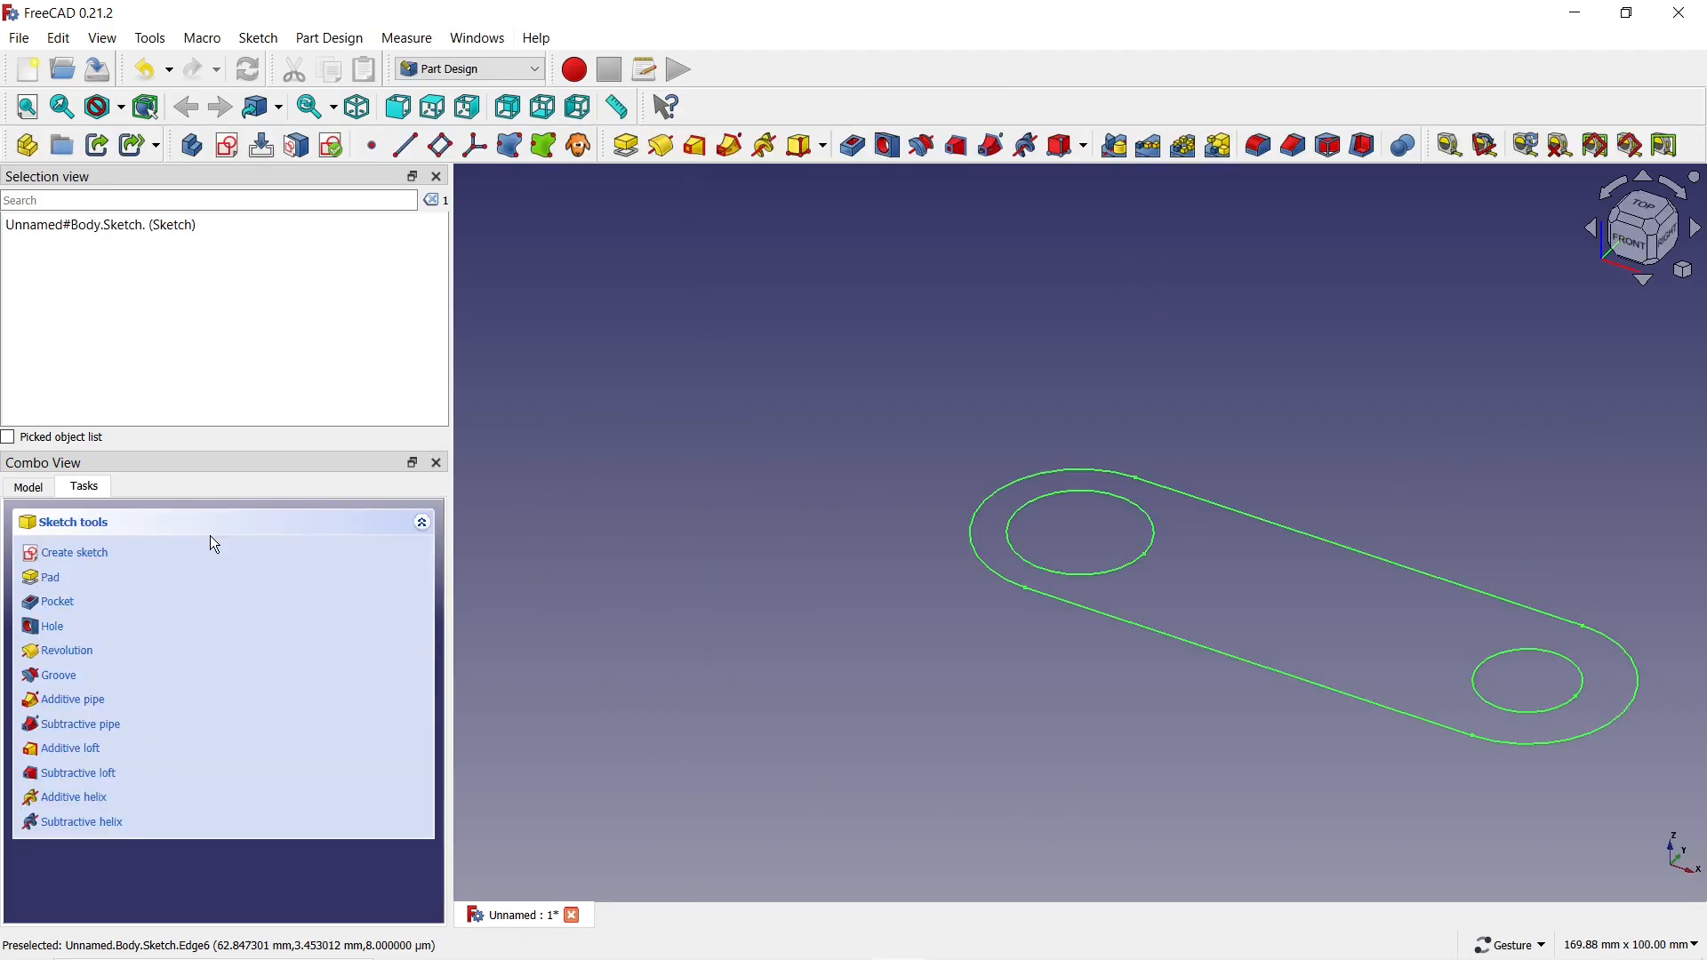
Pad the slot profile 40 mm, symmetric to the sketch plane
{"action": "left_click", "coordinate": [629, 148]}
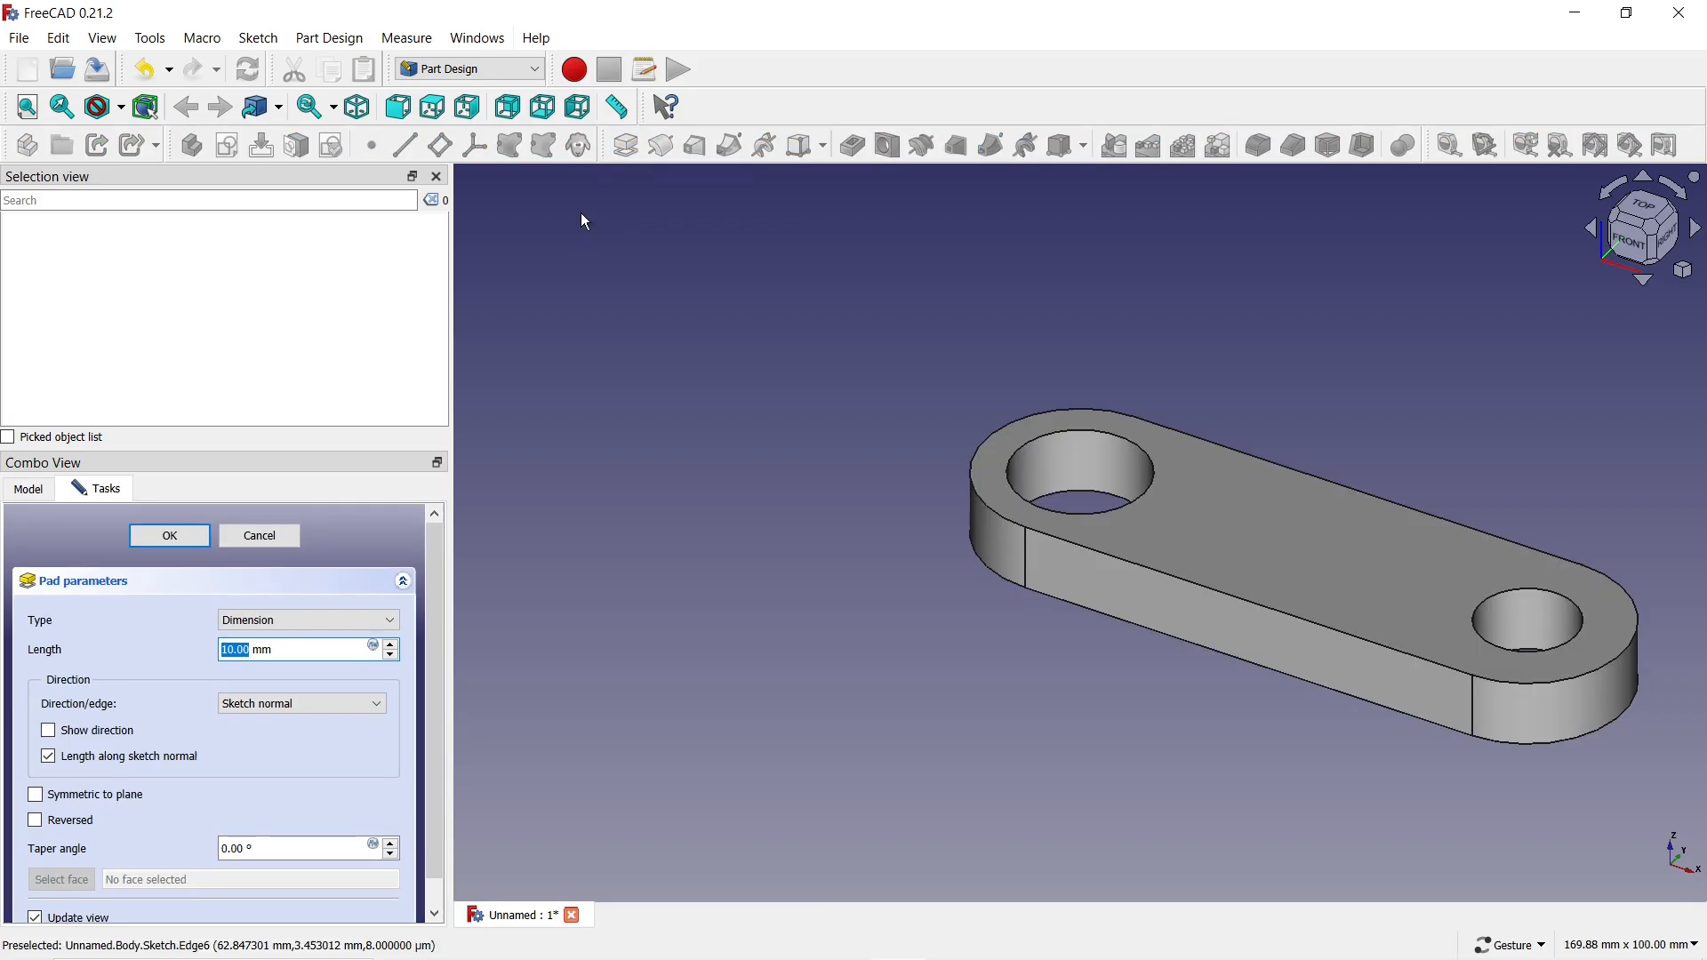
{"action": "left_click", "coordinate": [36, 796]}
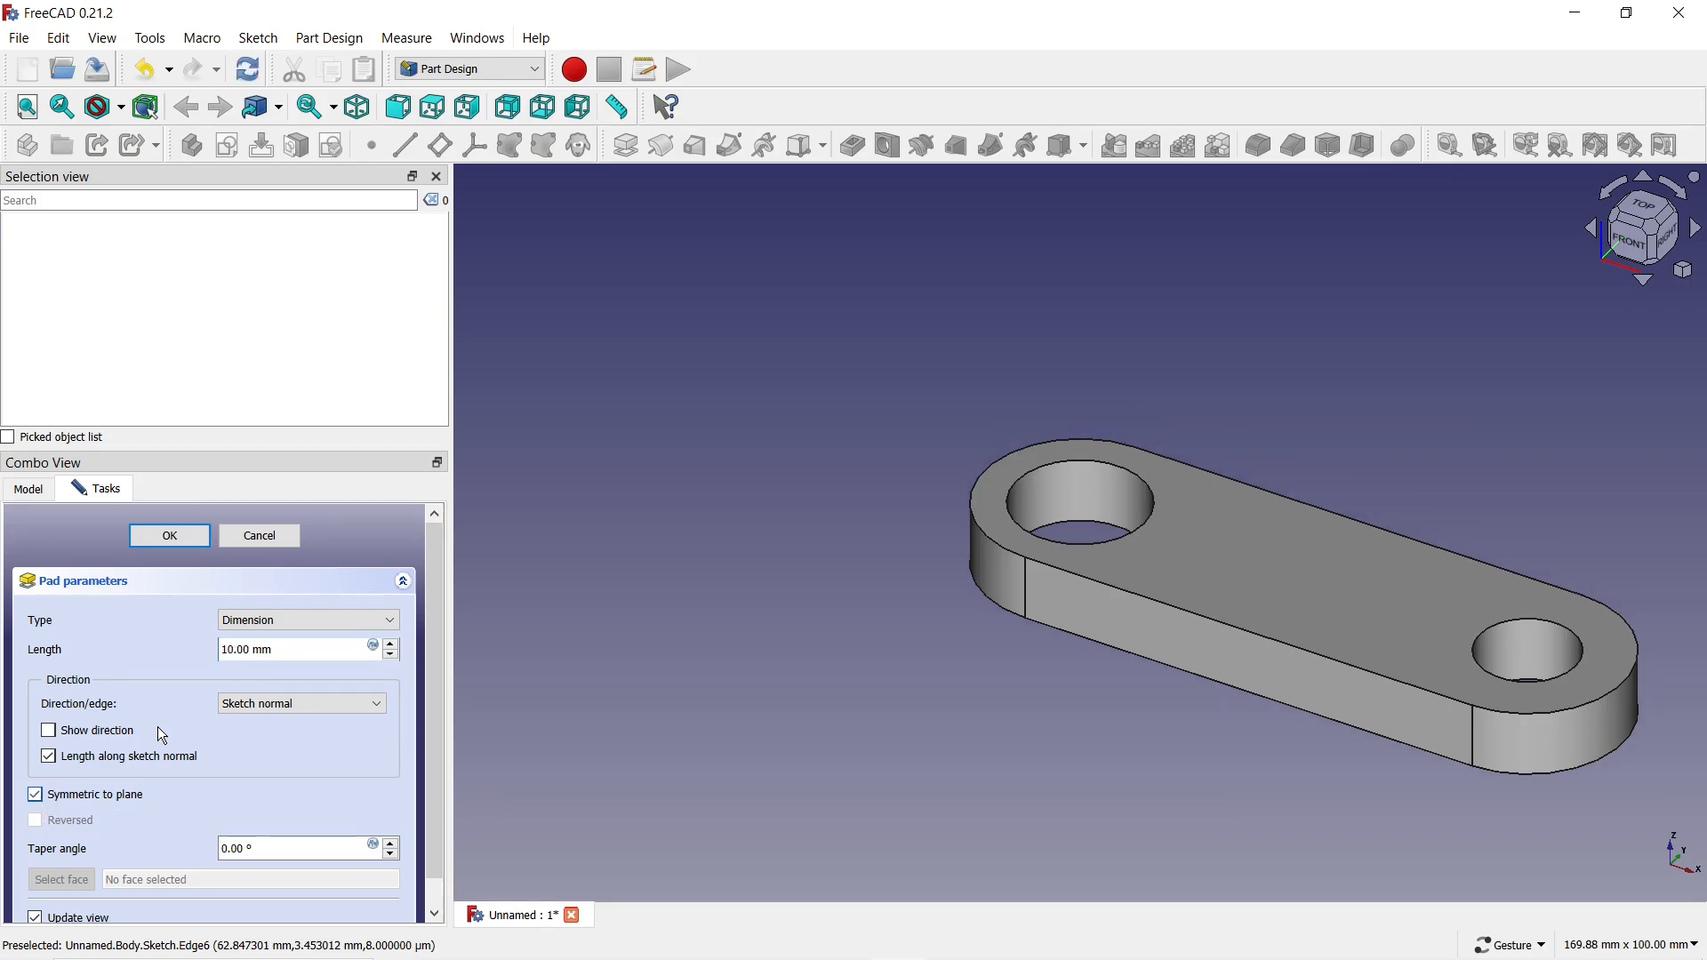
{"action": "left_click_drag", "start_coordinate": [316, 650], "coordinate": [167, 647]}
{"action": "type", "text": "40"}
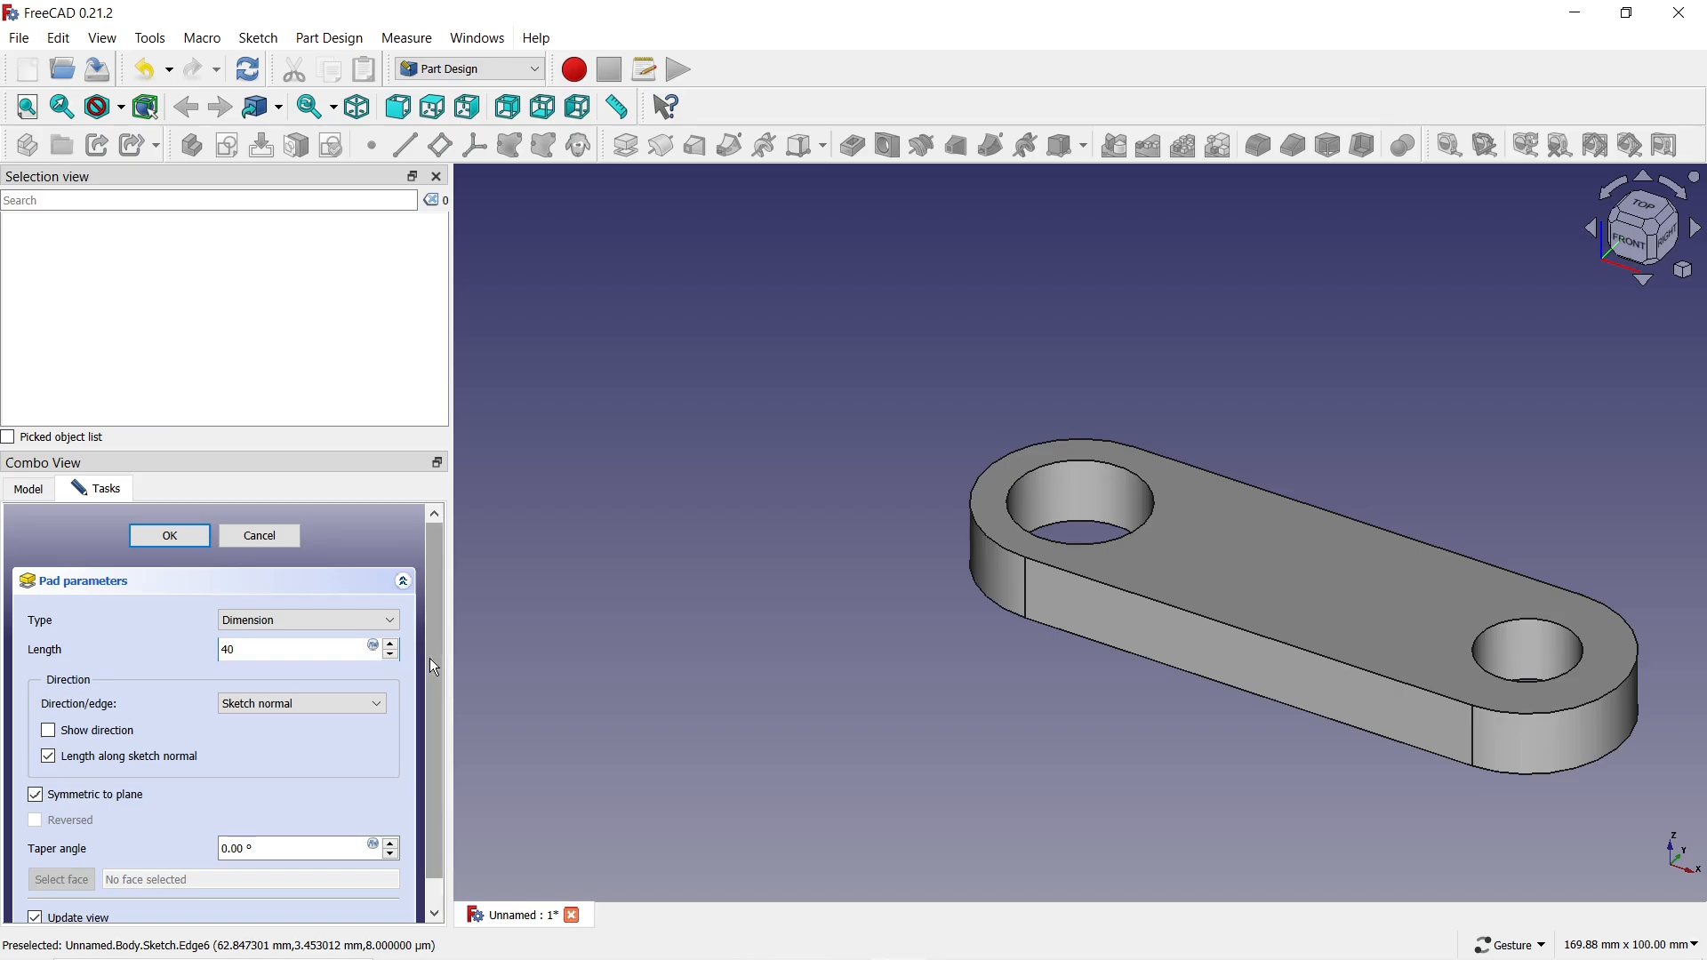
{"action": "left_click", "coordinate": [172, 538]}
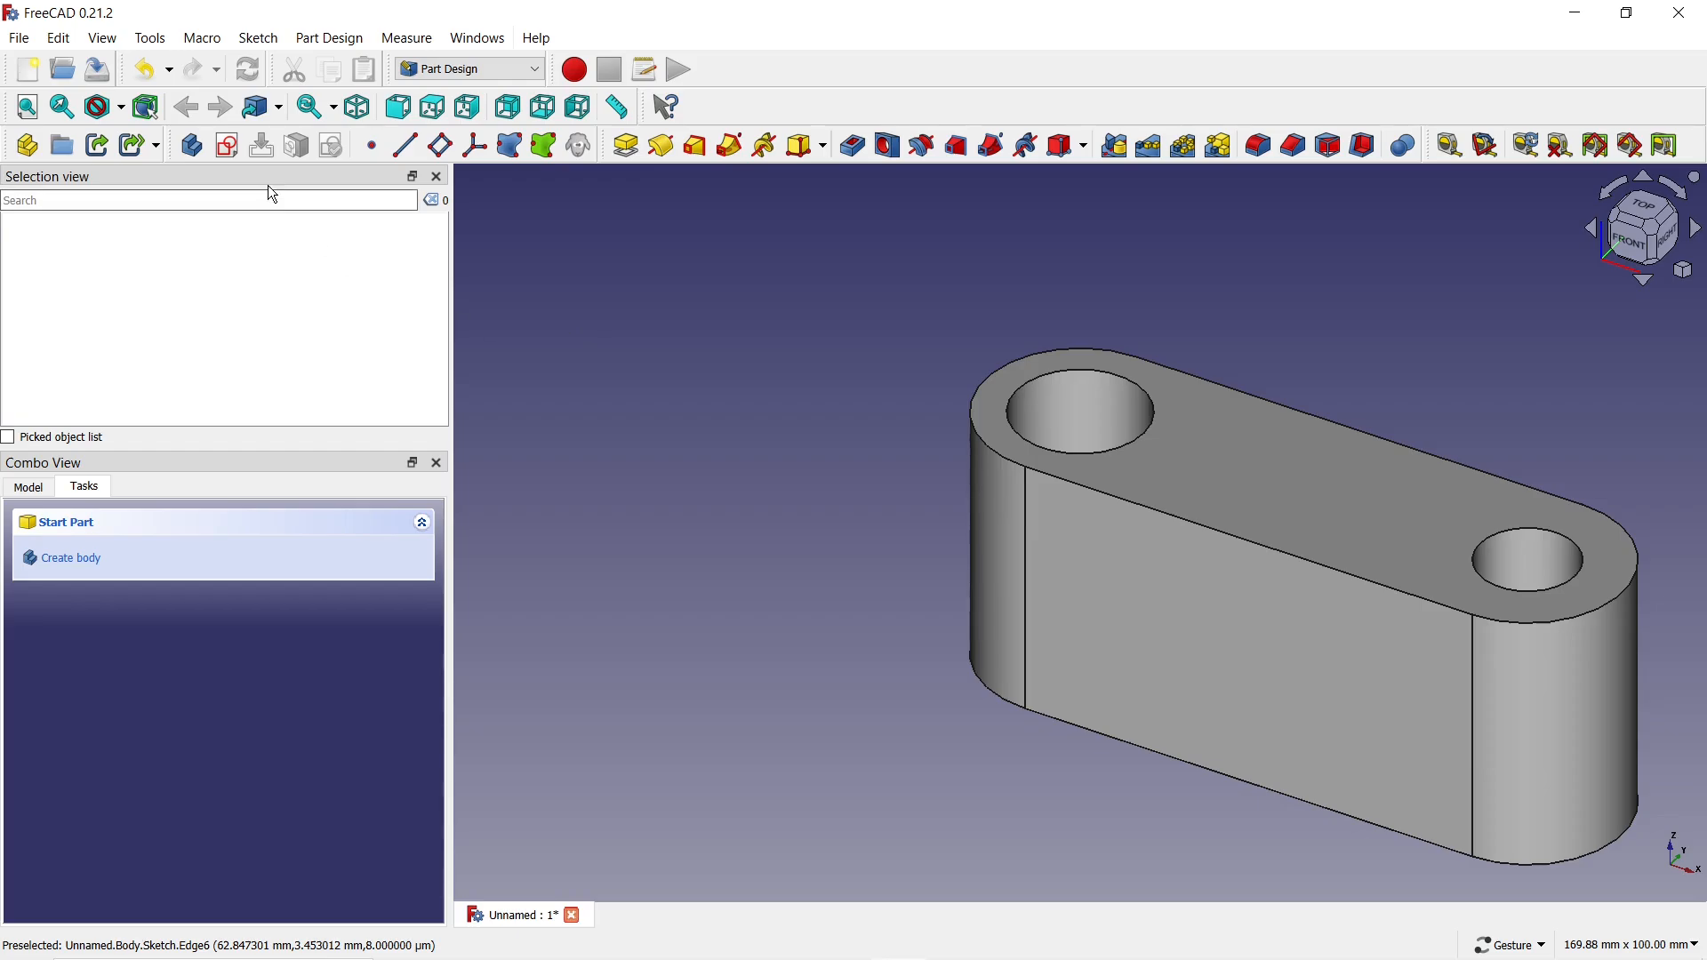
Start a new sketch on the XZ plane and show the solid sectioned at the sketch plane
{"action": "left_click", "coordinate": [230, 152]}
{"action": "scroll", "coordinate": [766, 378], "scroll_direction": "down", "scroll_amount": 4}
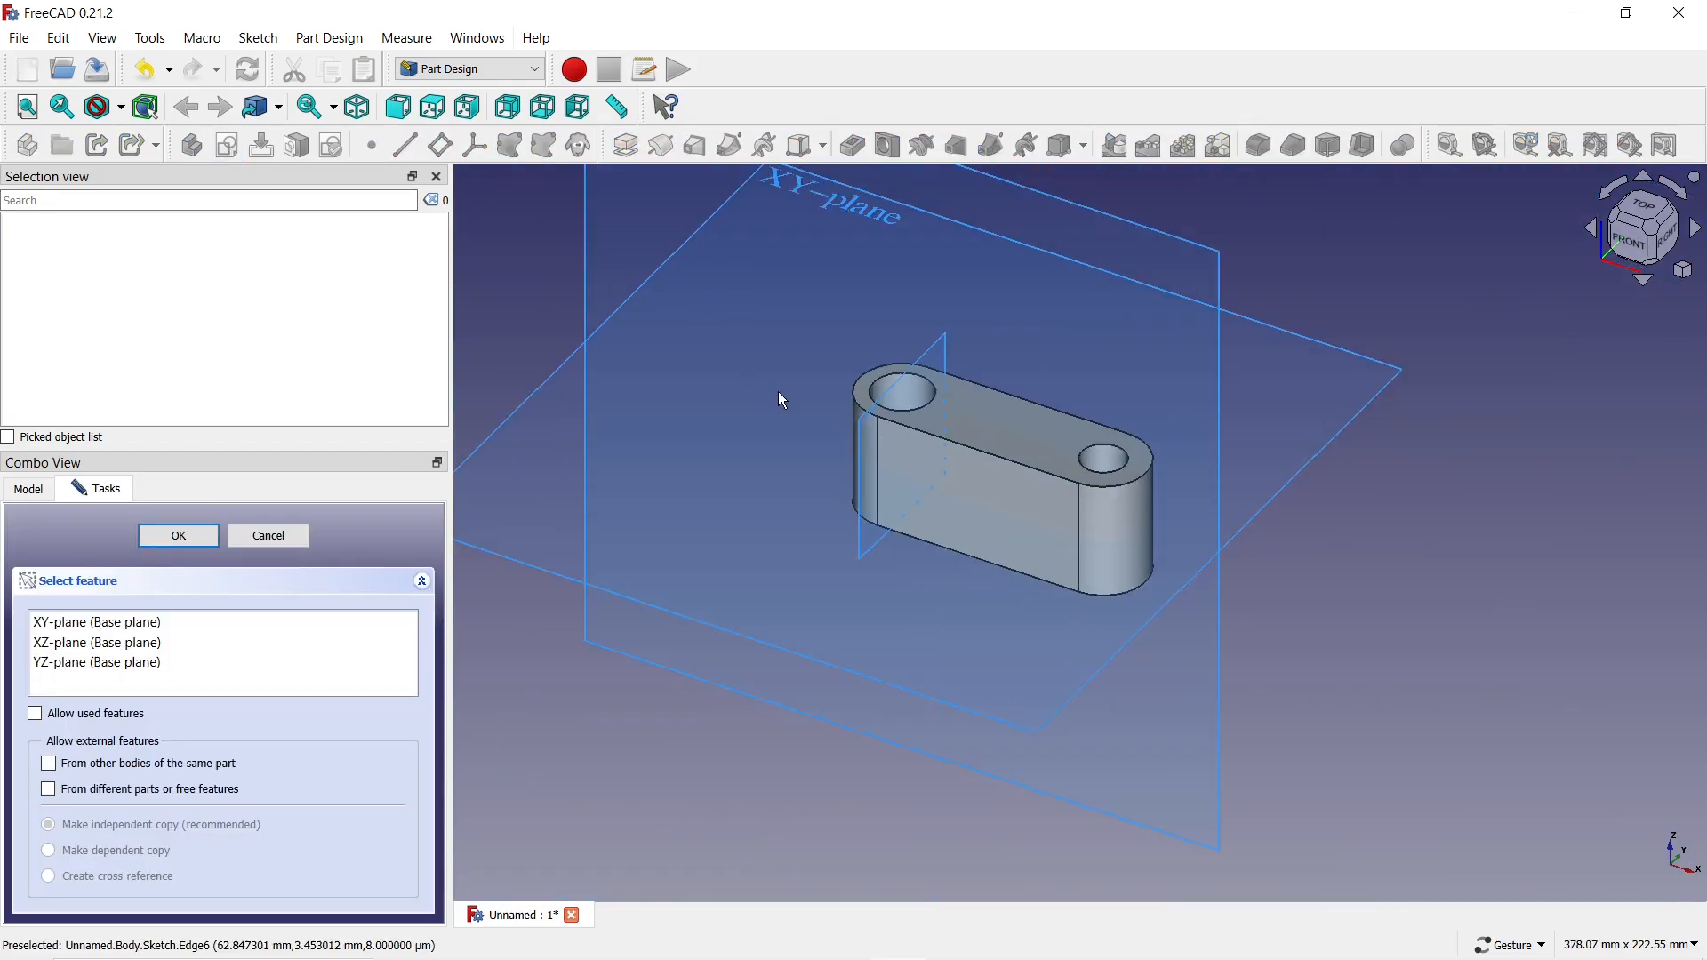
{"action": "mouse_move", "coordinate": [977, 380]}
{"action": "left_mouse_down"}
{"action": "mouse_move", "coordinate": [994, 487]}
{"action": "mouse_move", "coordinate": [1059, 408]}
{"action": "mouse_move", "coordinate": [1192, 408]}
{"action": "left_mouse_up"}
{"action": "left_click", "coordinate": [1455, 411]}
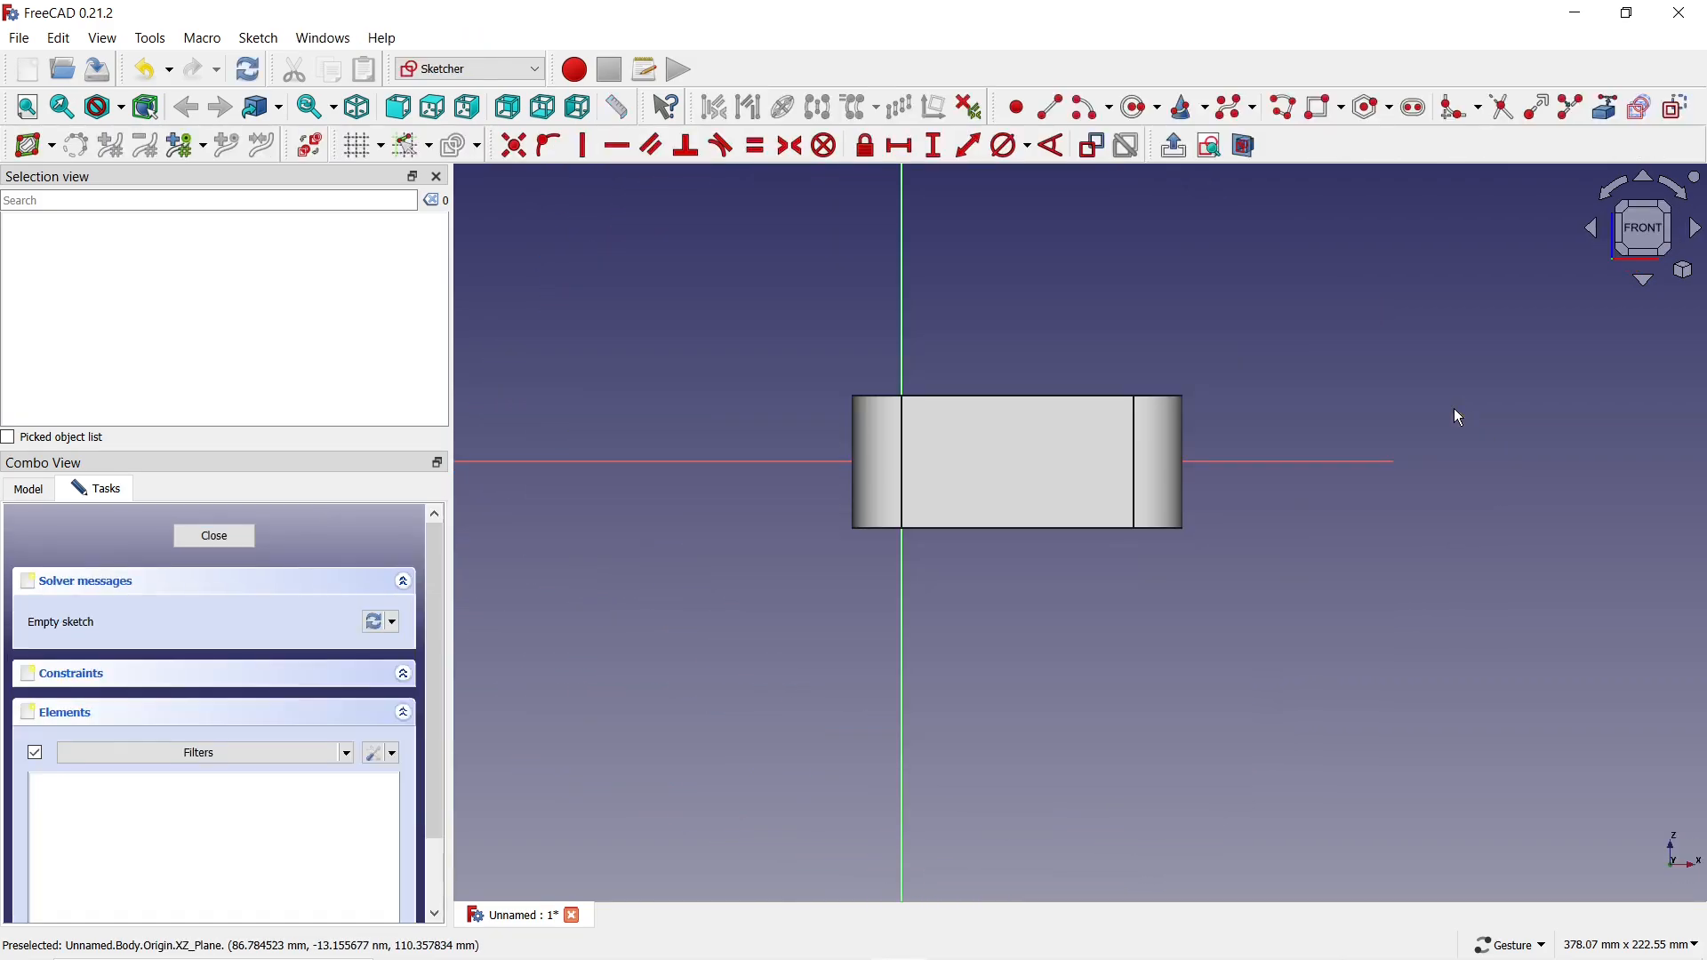
{"action": "left_click", "coordinate": [1247, 146]}
{"action": "scroll", "coordinate": [1189, 438], "scroll_direction": "up", "scroll_amount": 3}
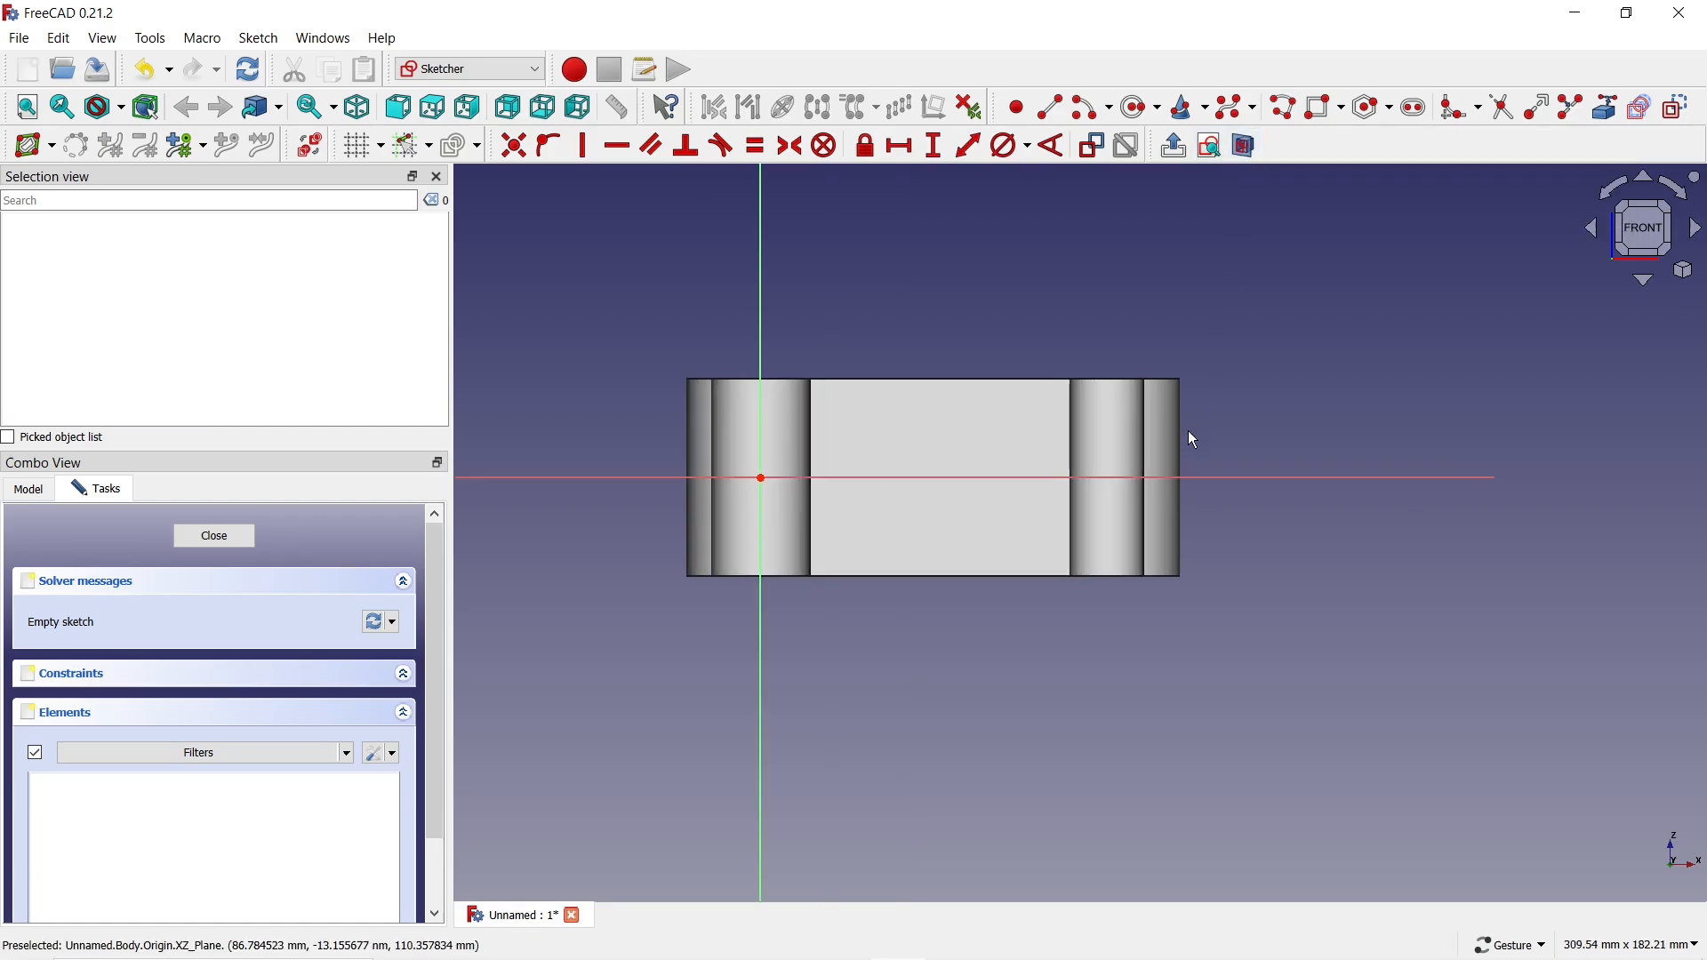
Draw a centered rectangle about 126 mm by 15 mm on the horizontal axis, centred beyond the body's small-hole end and overlapping that hole
{"action": "left_click", "coordinate": [1341, 108]}
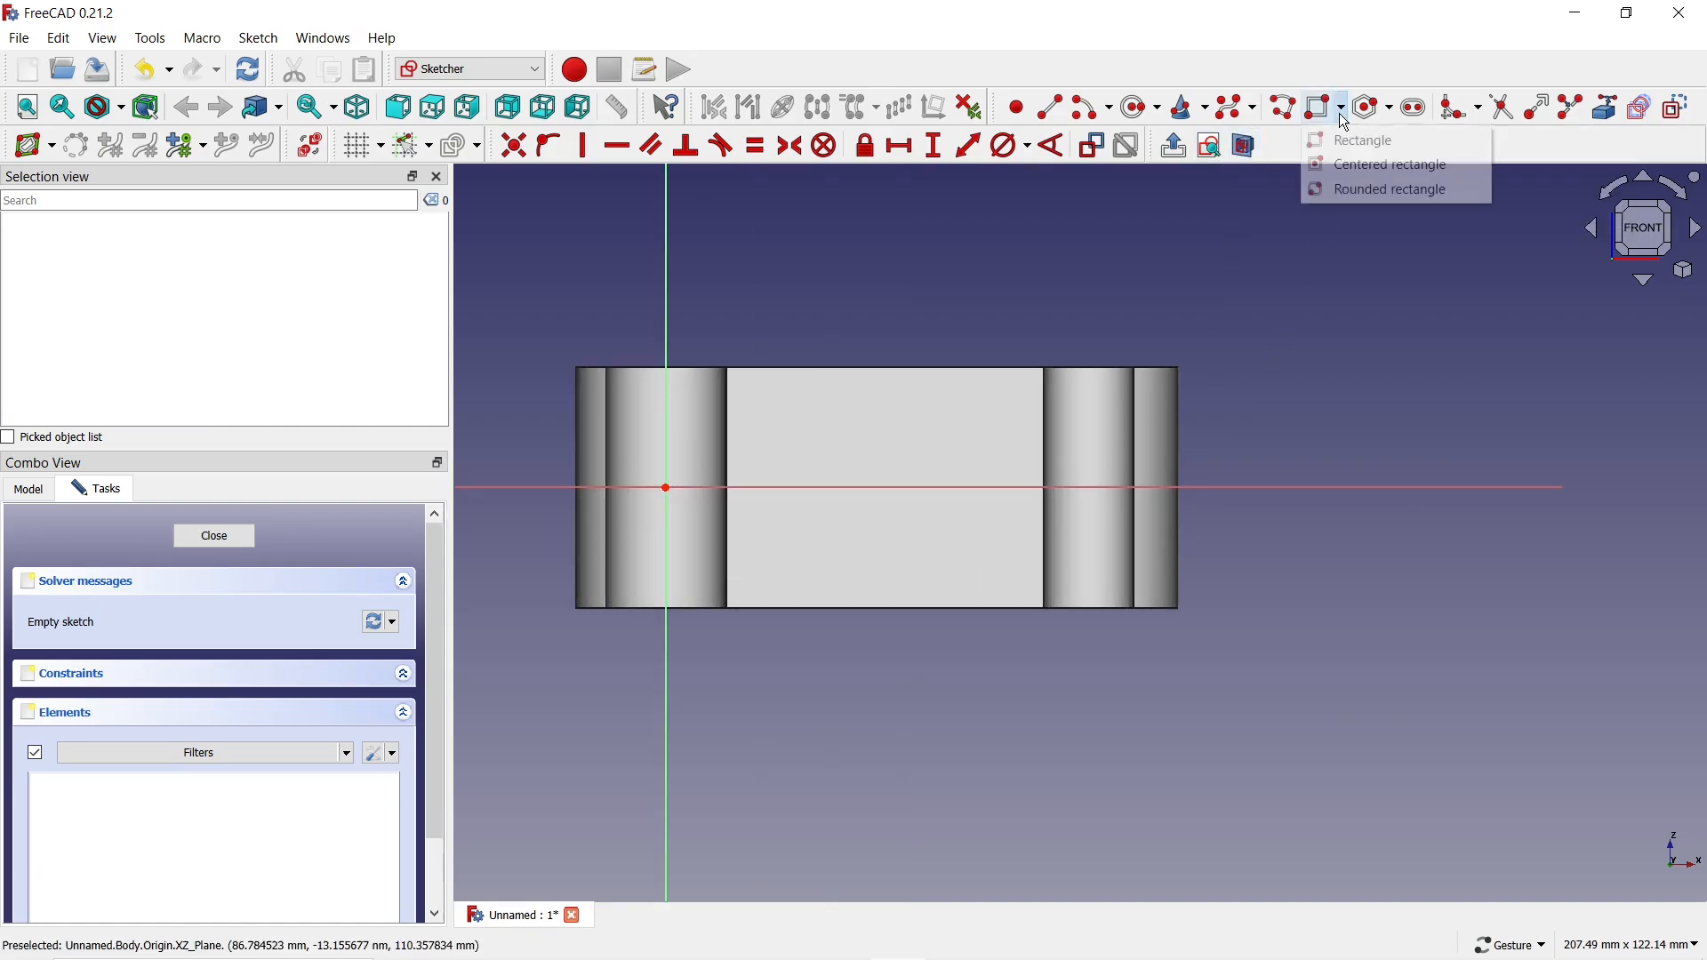
{"action": "left_click", "coordinate": [1359, 165]}
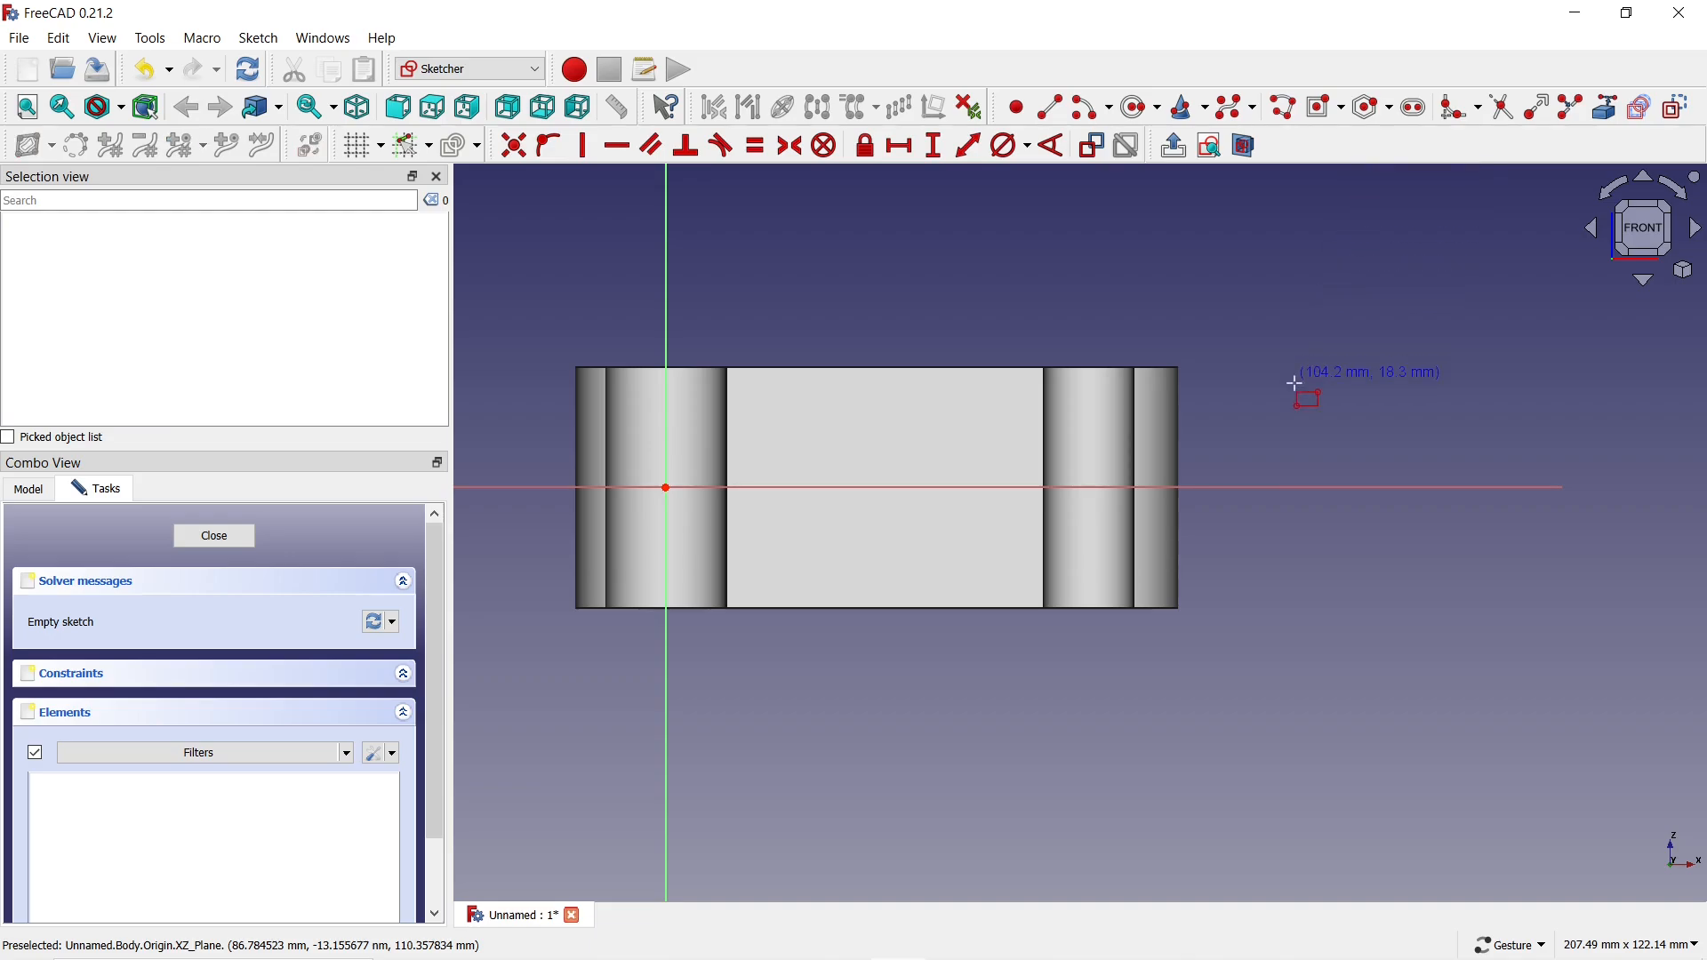
{"action": "left_click", "coordinate": [1277, 486]}
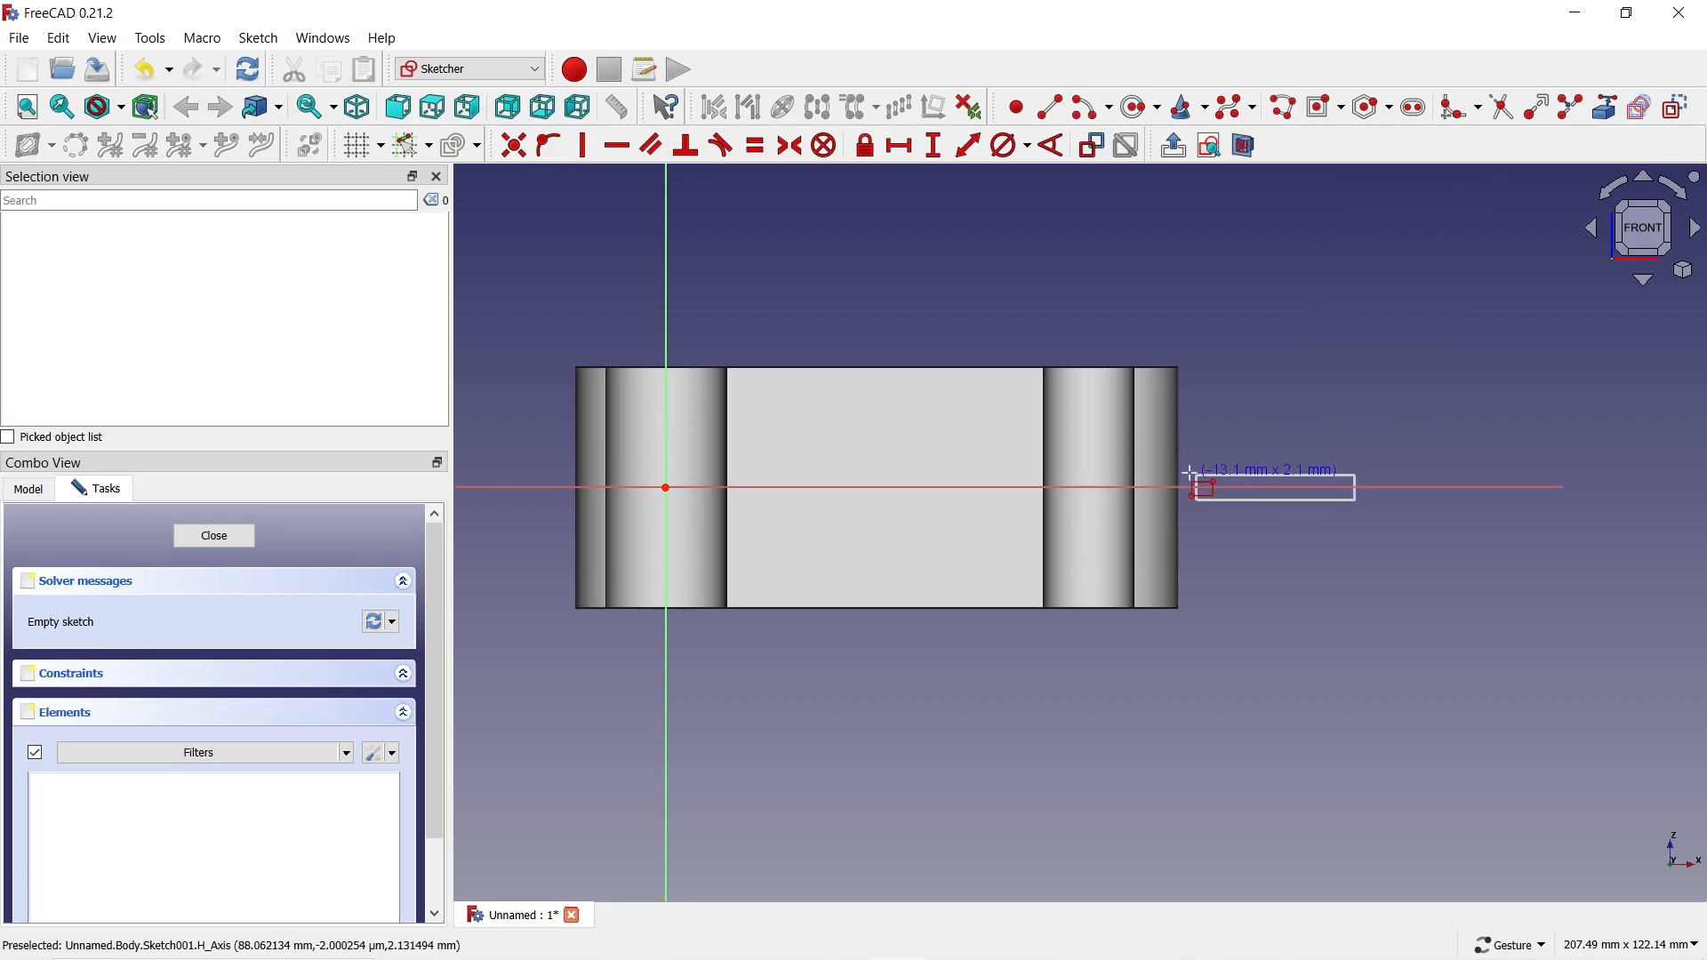
{"action": "left_click", "coordinate": [896, 442]}
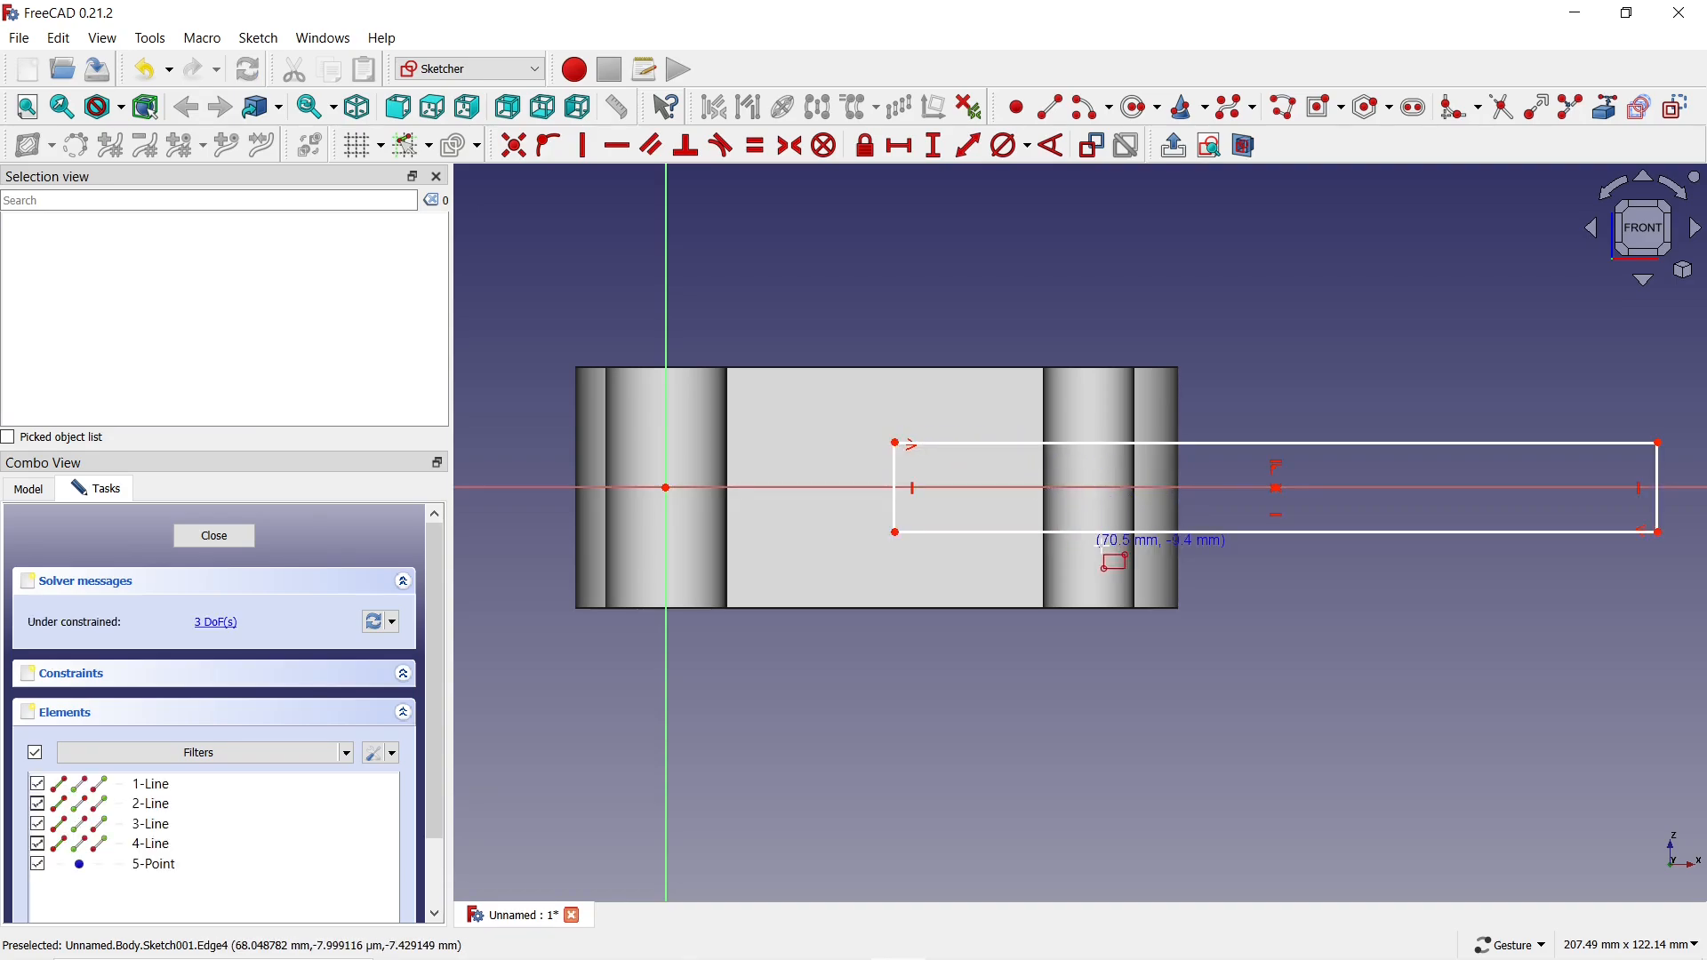
{"action": "right_click", "coordinate": [1245, 522]}
Constrain the rectangle's length to 100 mm and the horizontal distance from the origin to its near upper corner to 40 mm
{"action": "left_click", "coordinate": [902, 150]}
{"action": "left_click", "coordinate": [1246, 442]}
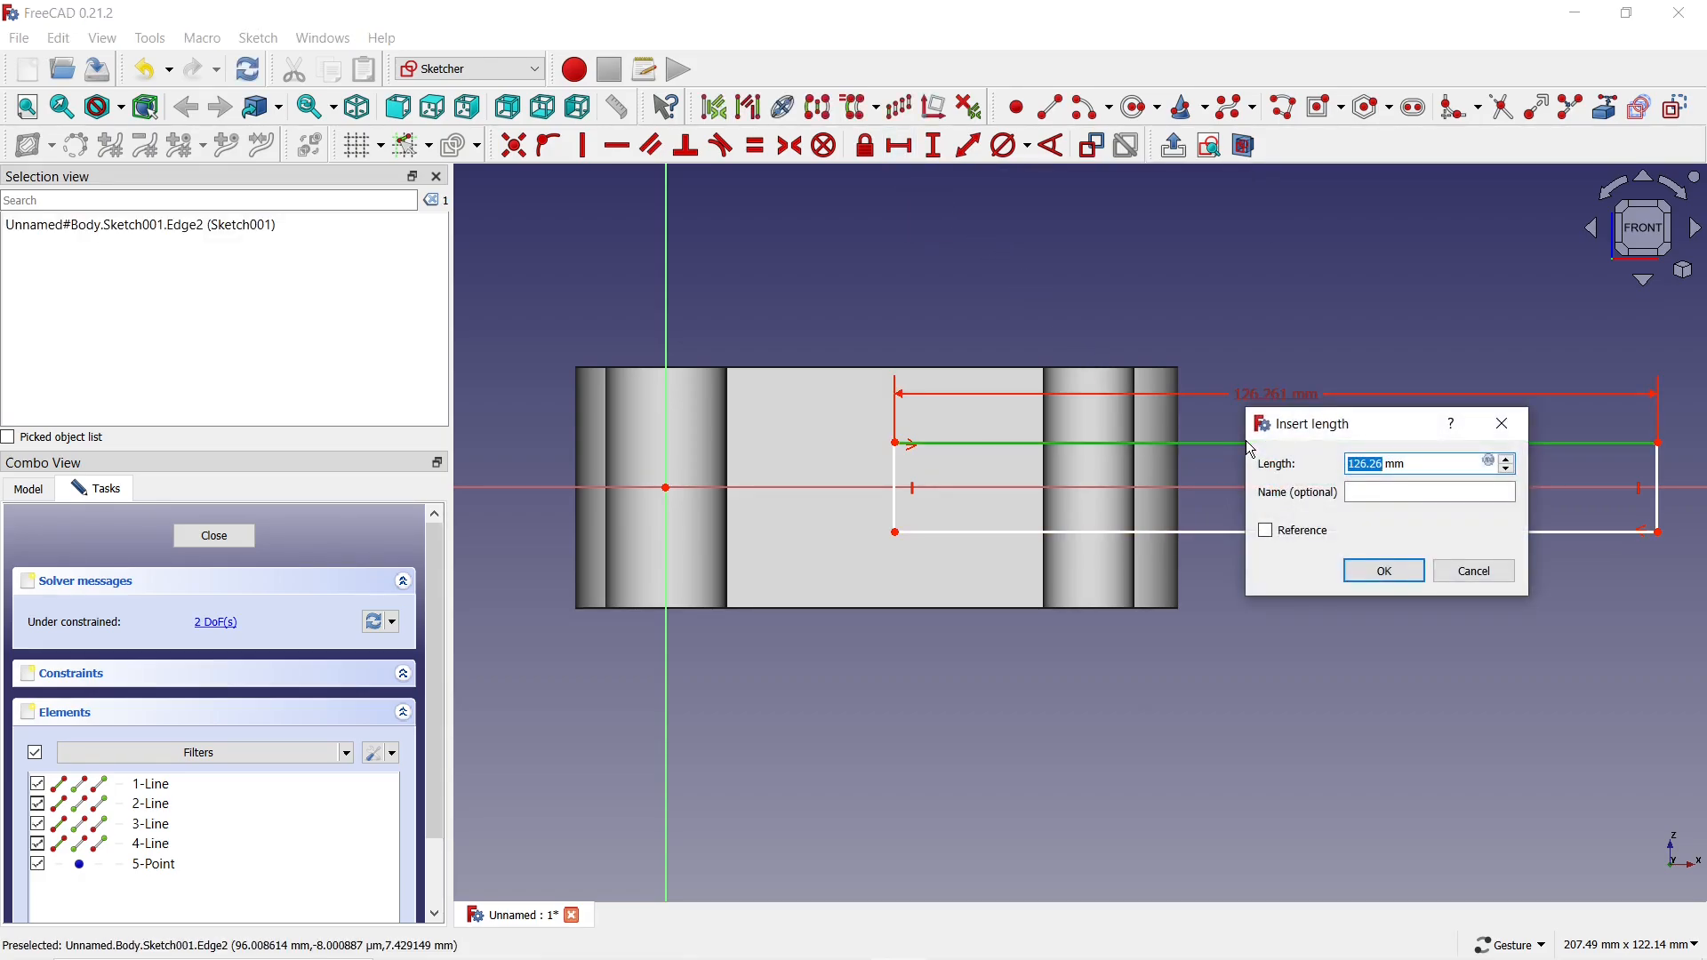
{"action": "type", "text": "100"}
{"action": "left_click", "coordinate": [1365, 578]}
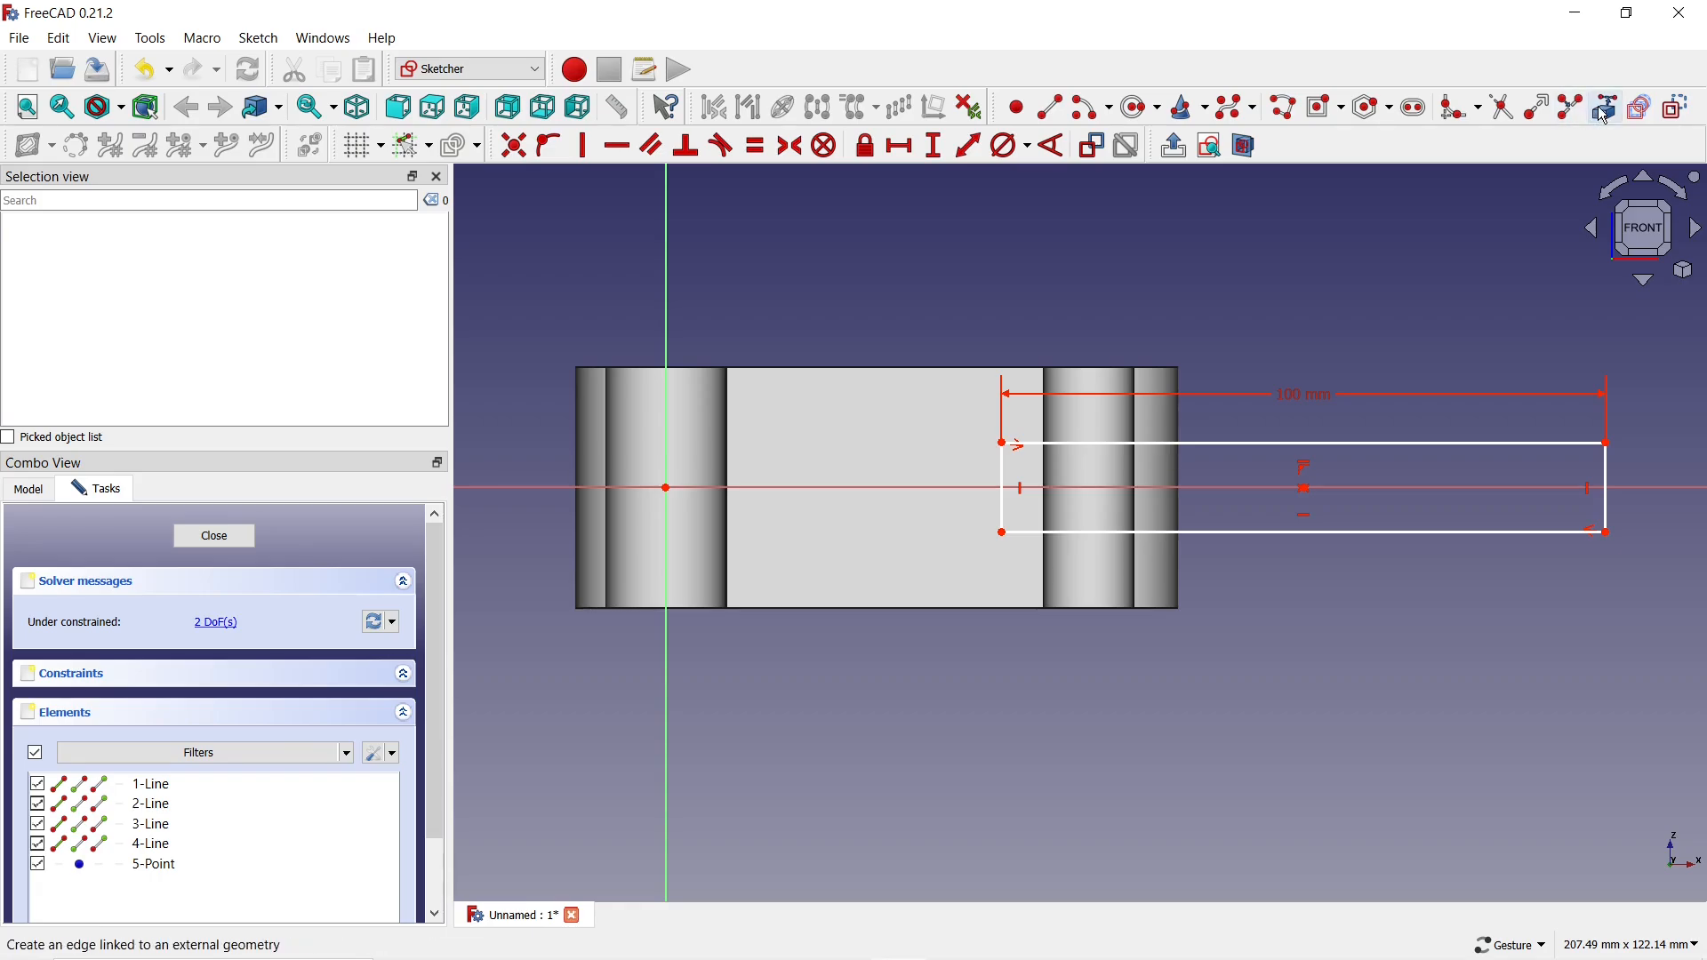
{"action": "left_click", "coordinate": [901, 148]}
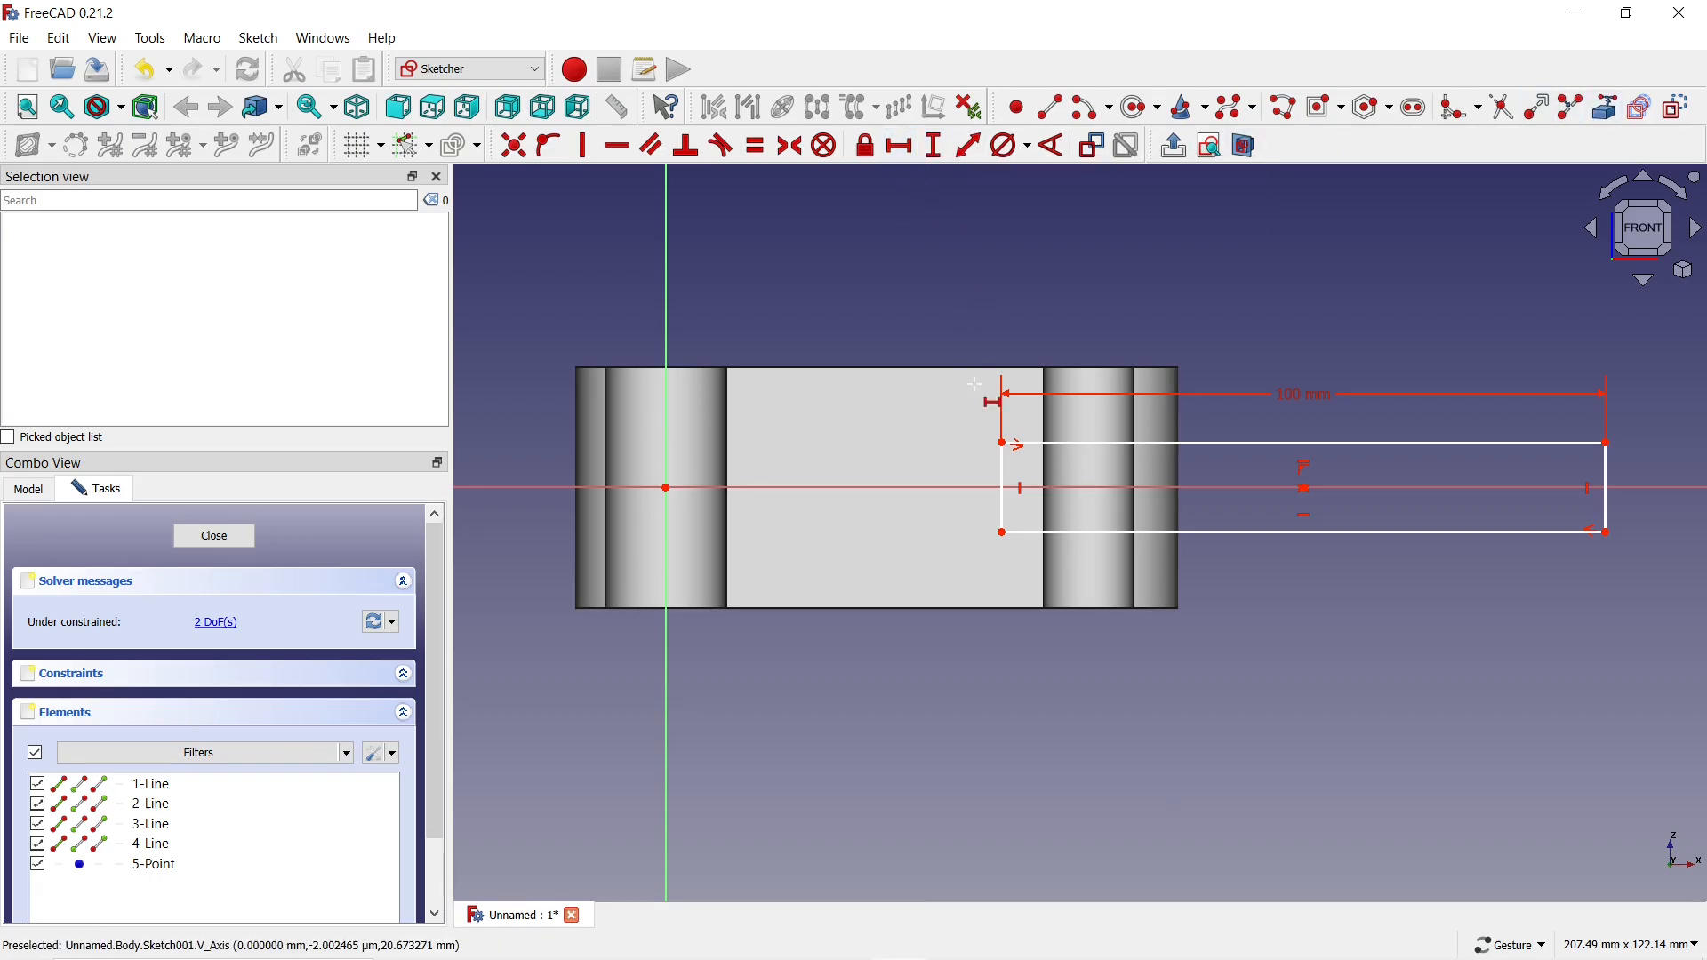
{"action": "left_click", "coordinate": [1003, 443]}
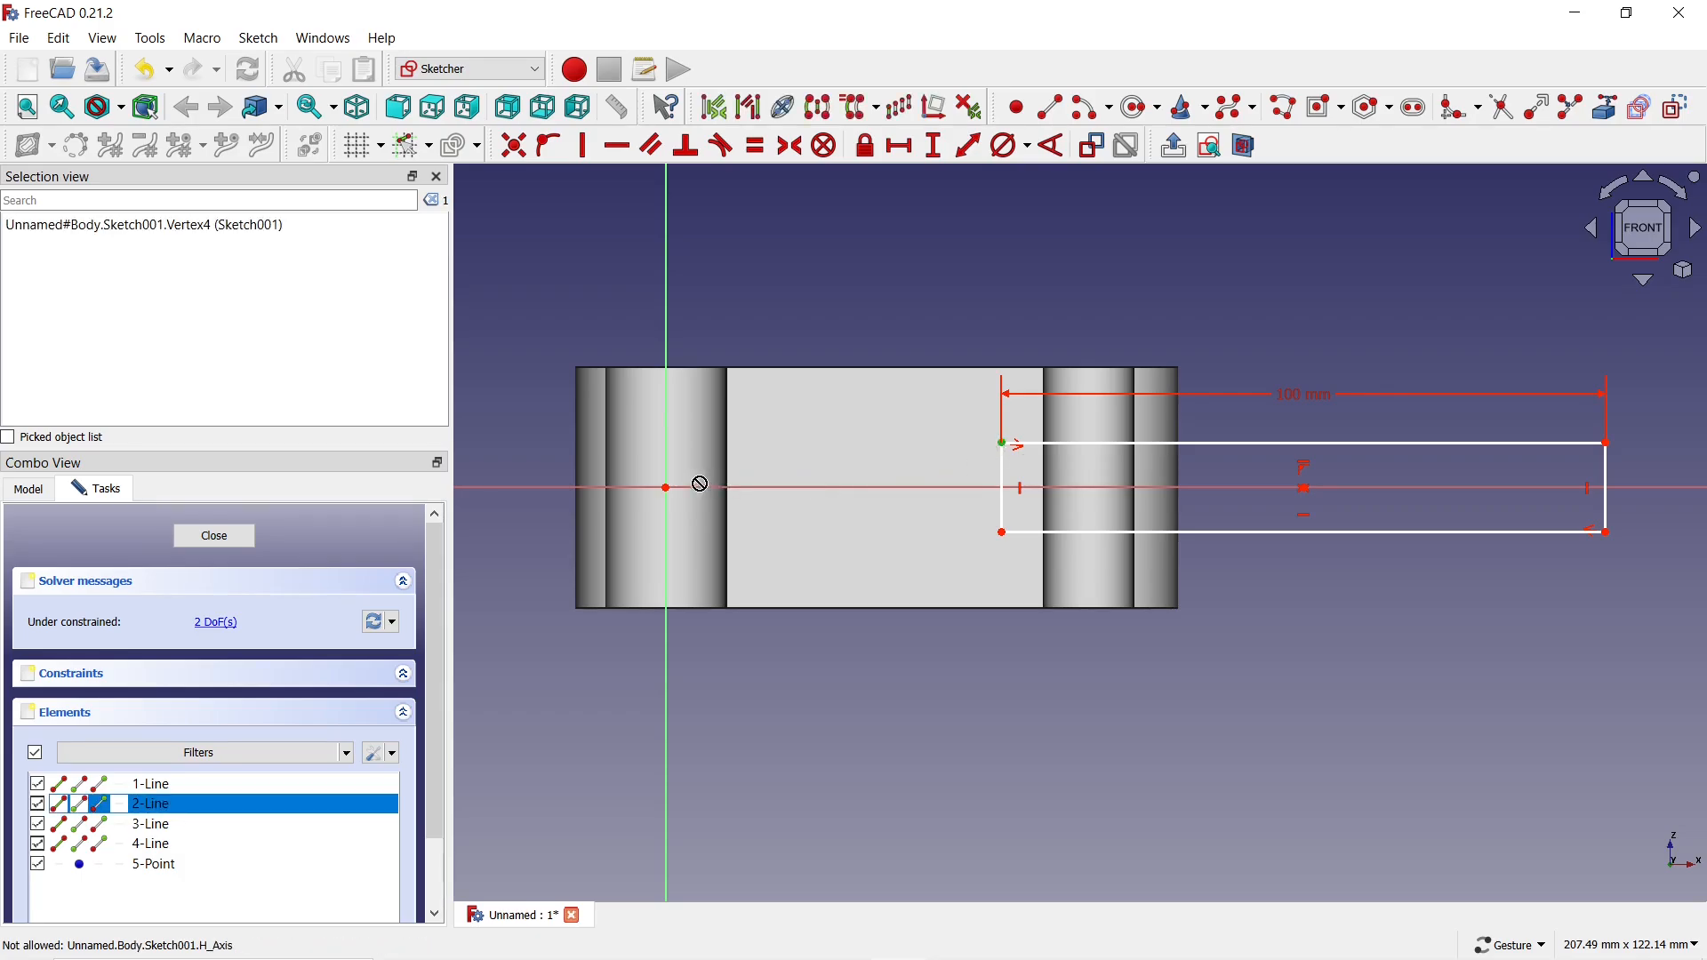
{"action": "left_click", "coordinate": [666, 489]}
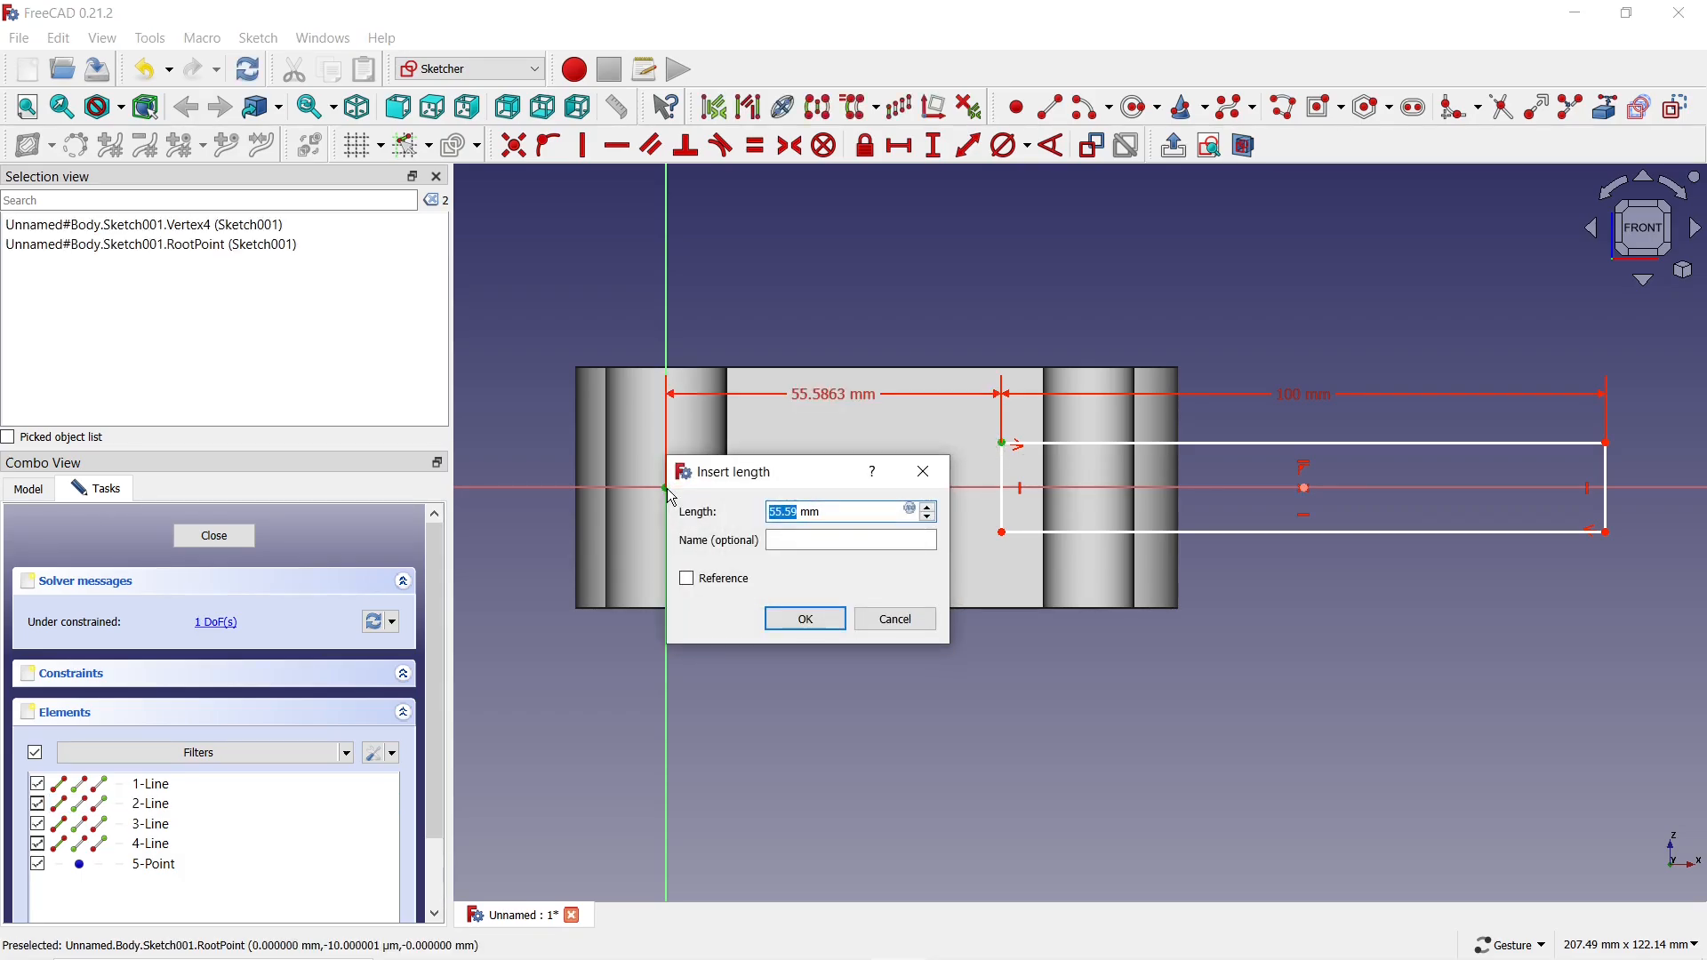
{"action": "type", "text": "40"}
{"action": "key", "text": "Return"}
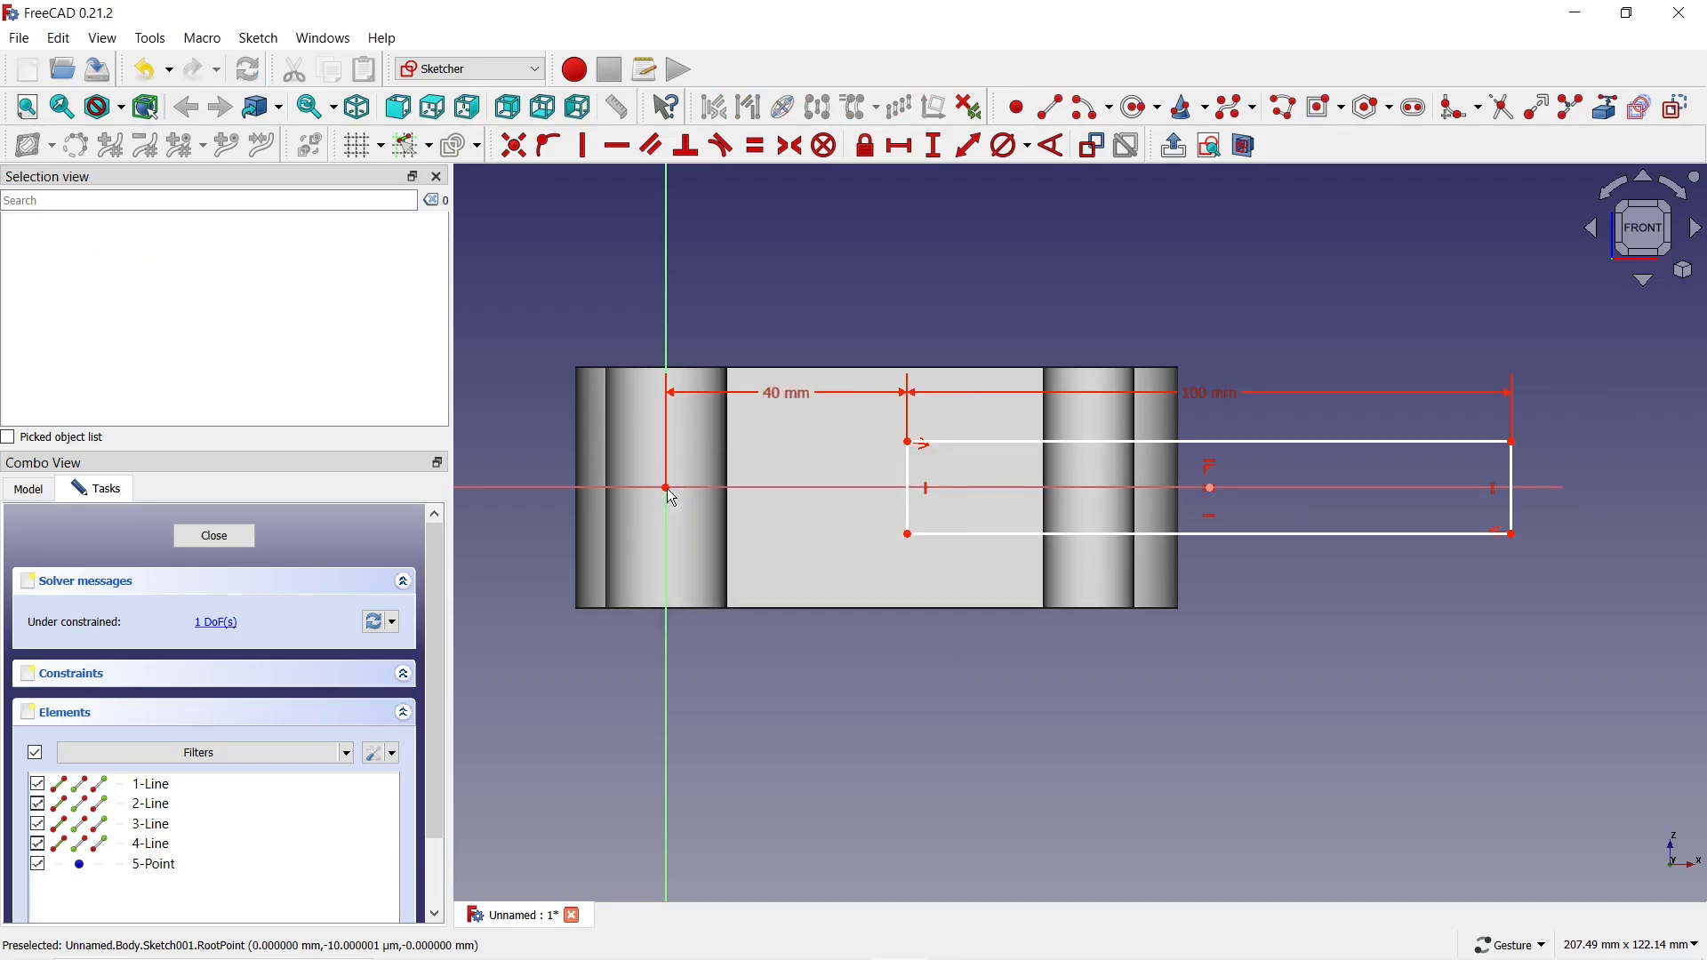
Constrain the rectangle's height to 15 mm and finish the sketch
{"action": "left_click", "coordinate": [937, 157]}
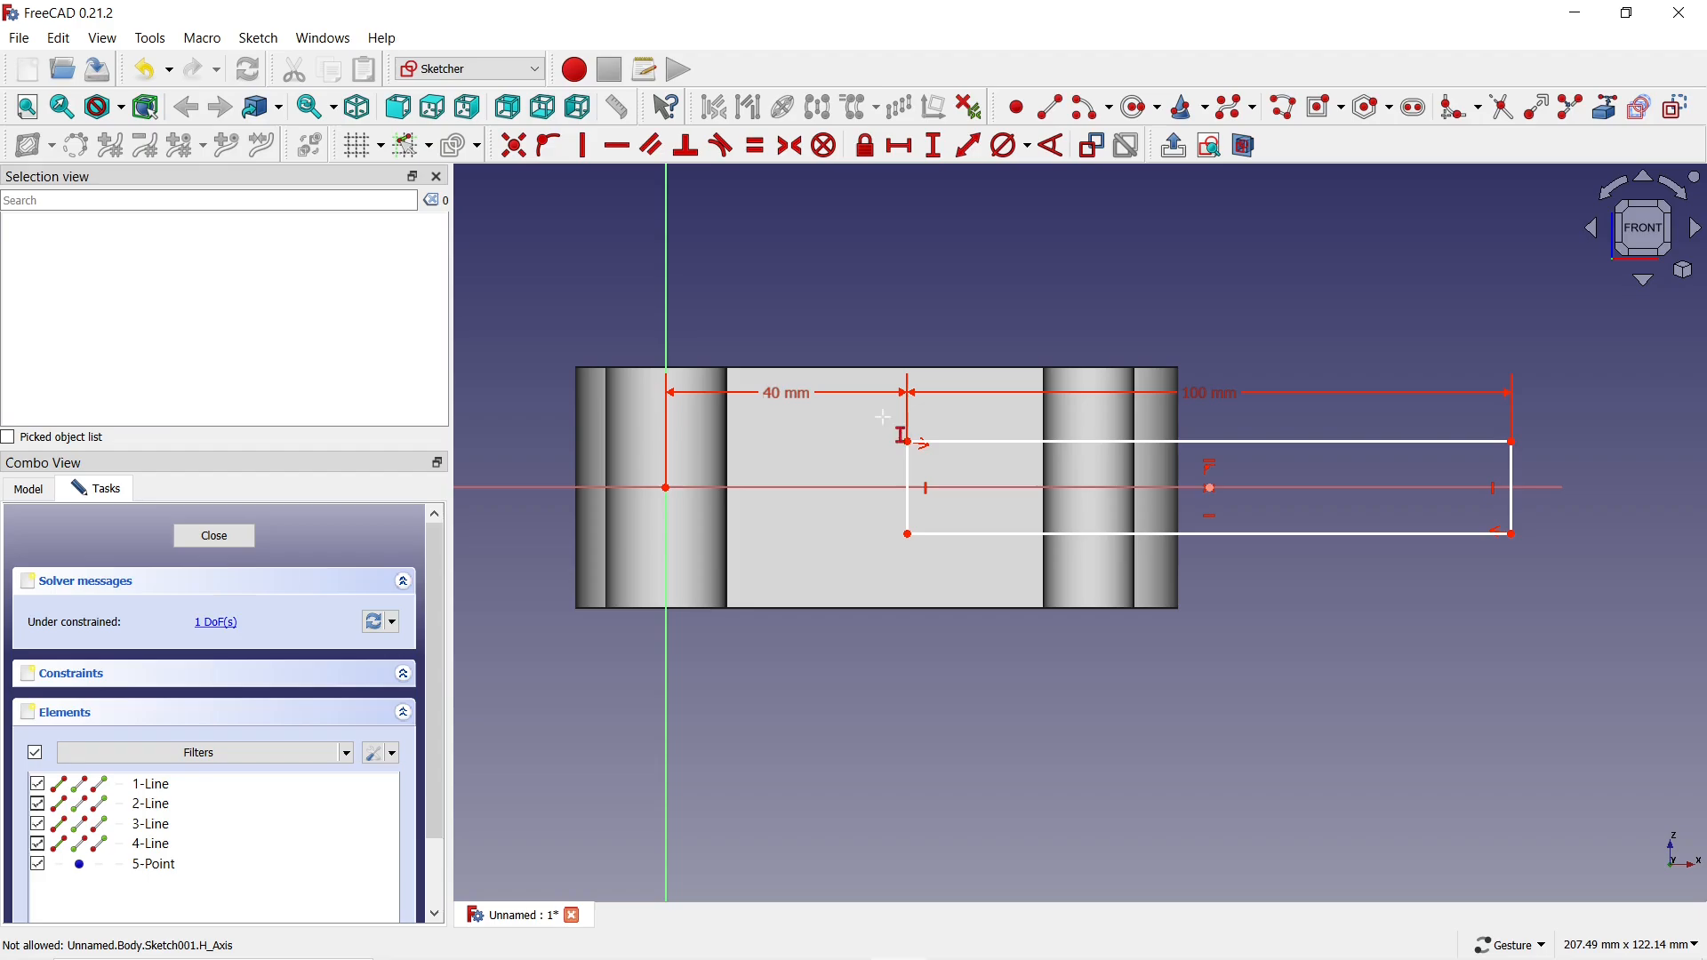
{"action": "left_click", "coordinate": [905, 464]}
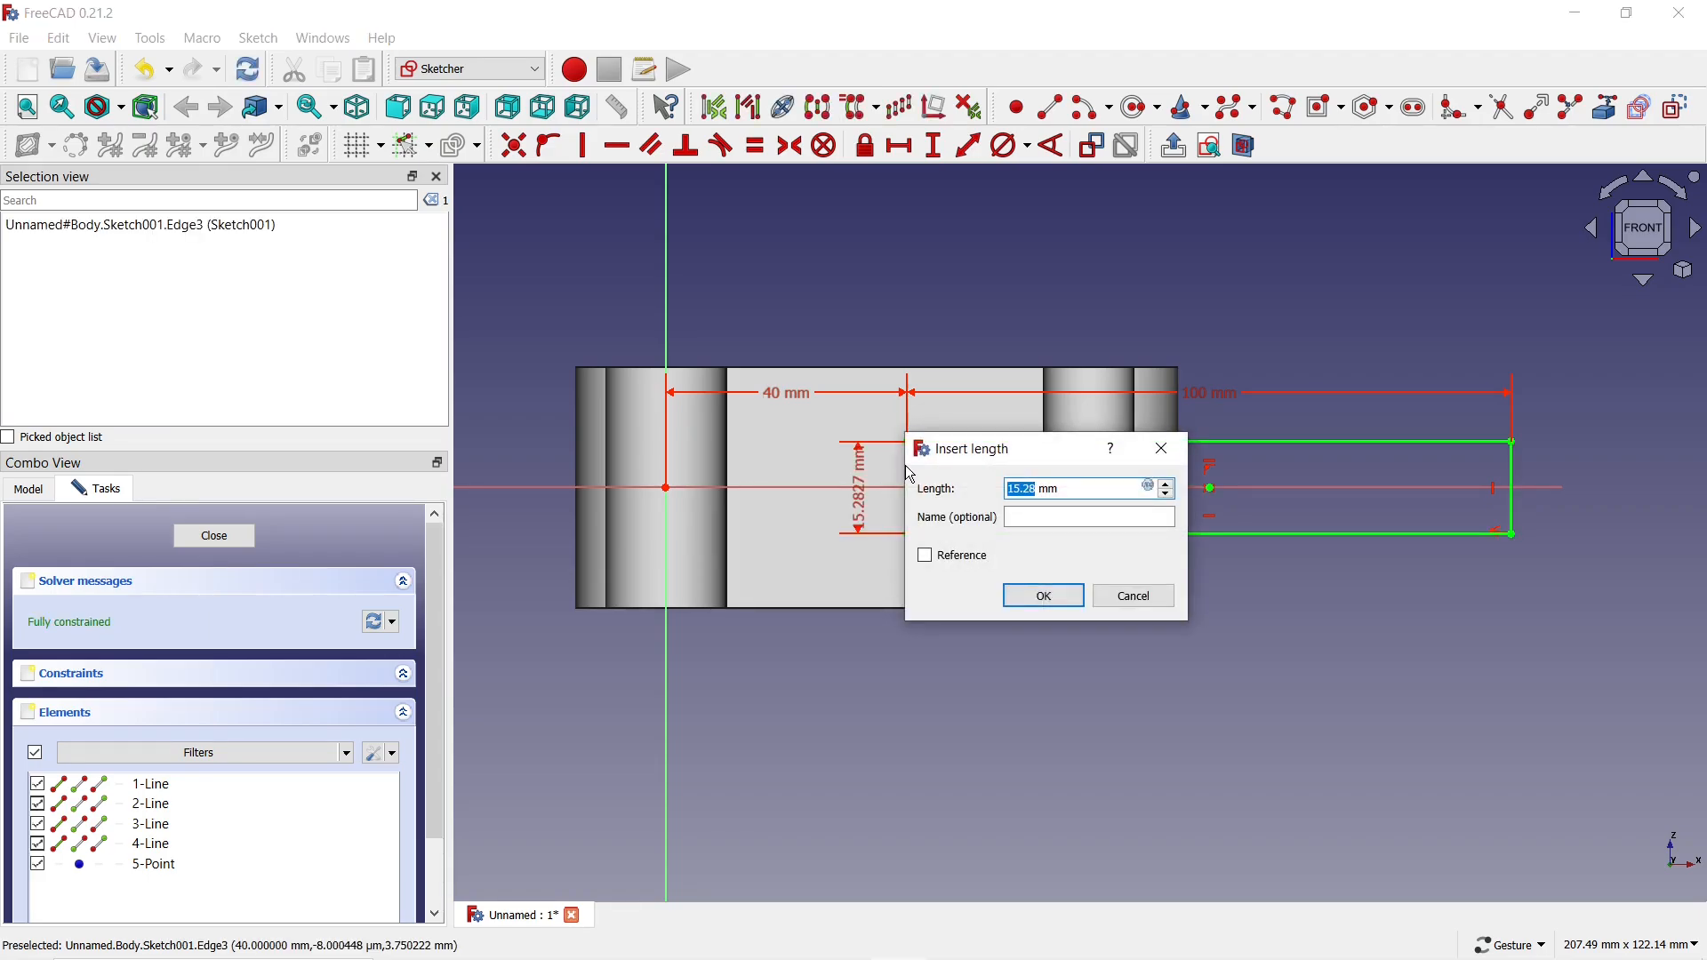
{"action": "type", "text": "15"}
{"action": "key", "text": "Return"}
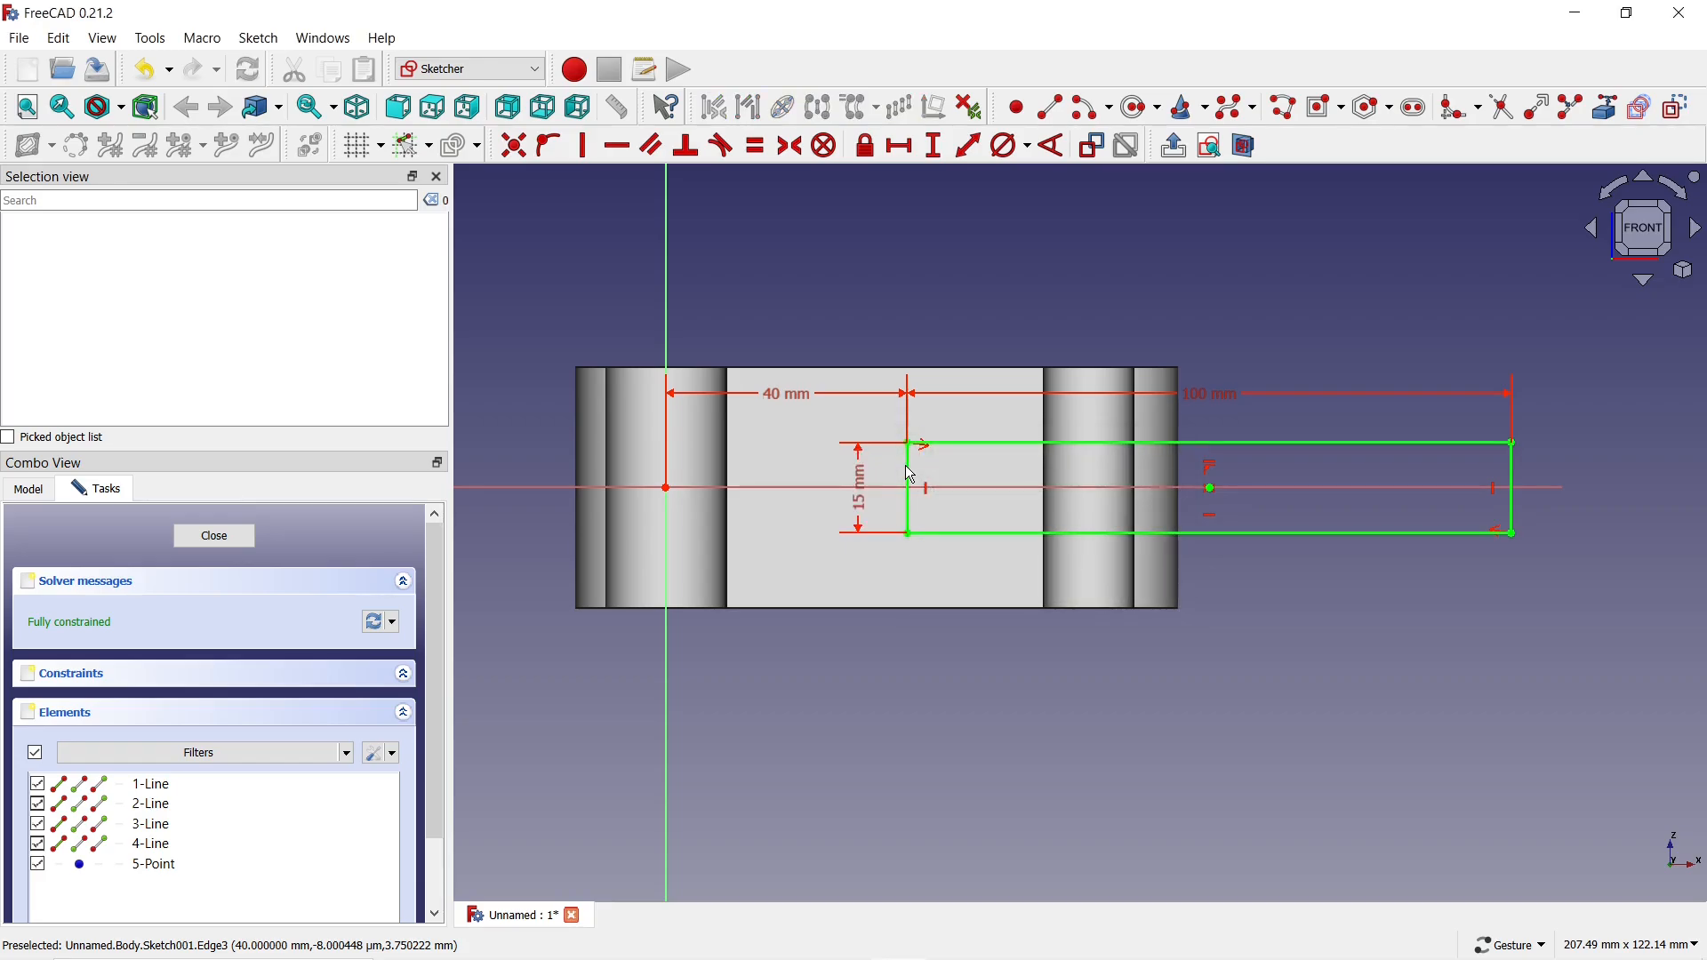
{"action": "left_click", "coordinate": [215, 537]}
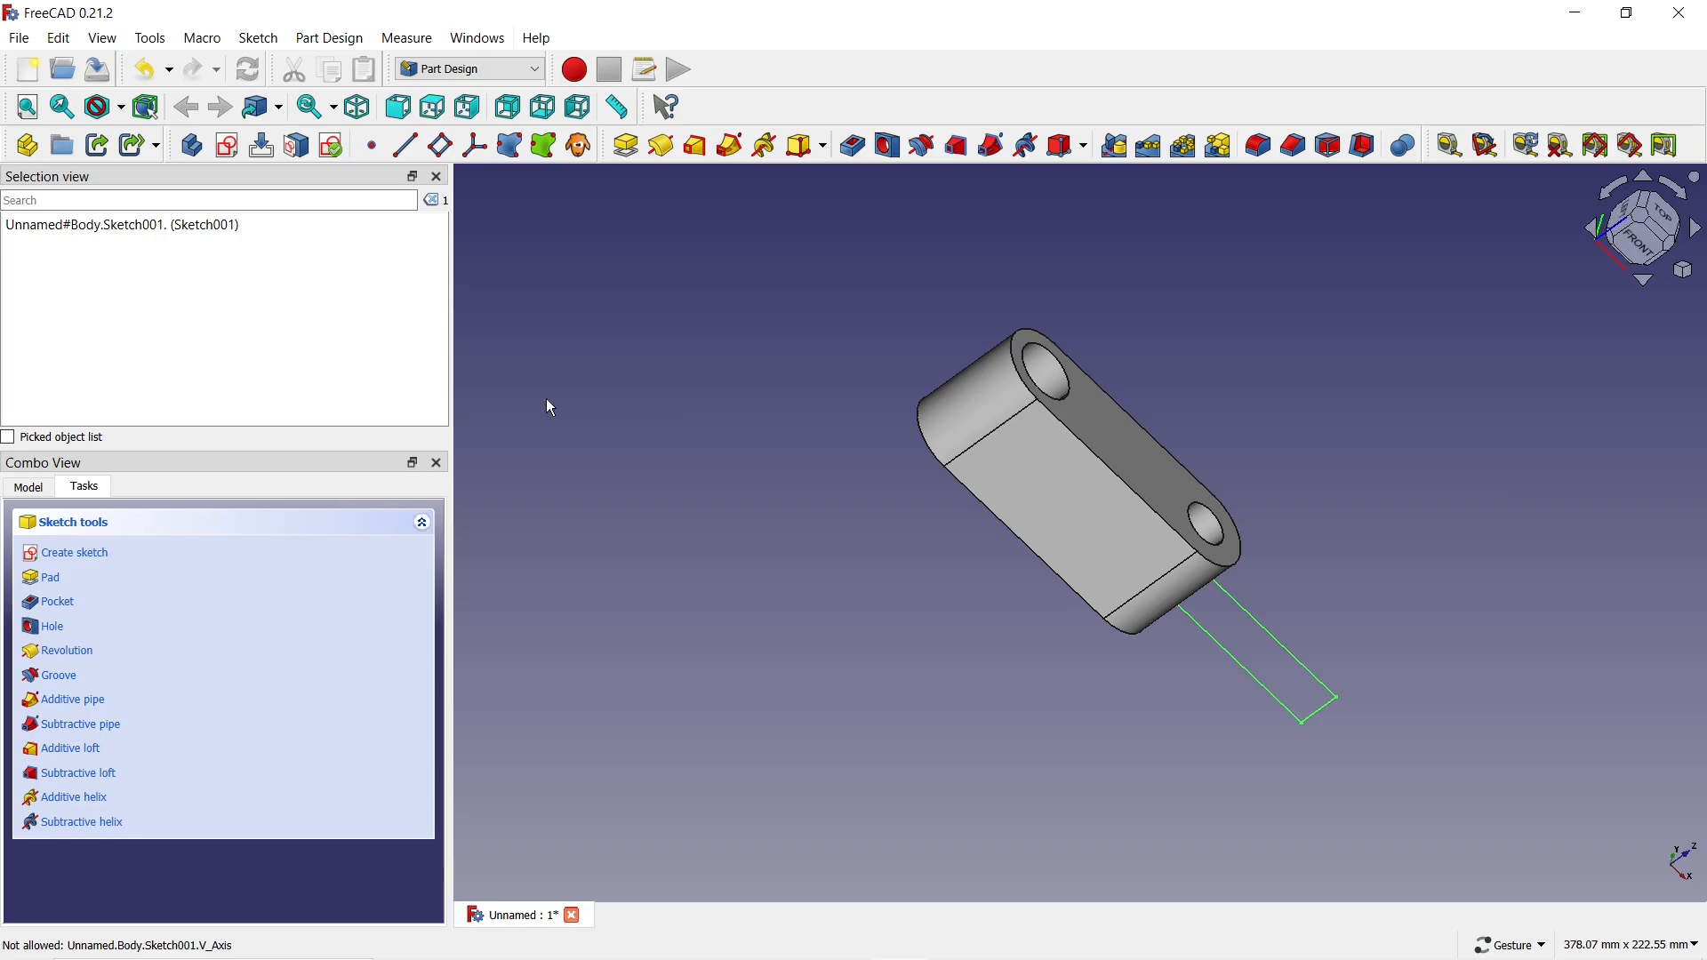
Pocket the rectangle through all, symmetric to the sketch plane, to cut the slot through the body's small-hole end
{"action": "left_click", "coordinate": [852, 145]}
{"action": "left_click_drag", "start_coordinate": [1337, 598], "coordinate": [996, 498]}
{"action": "left_click", "coordinate": [313, 619]}
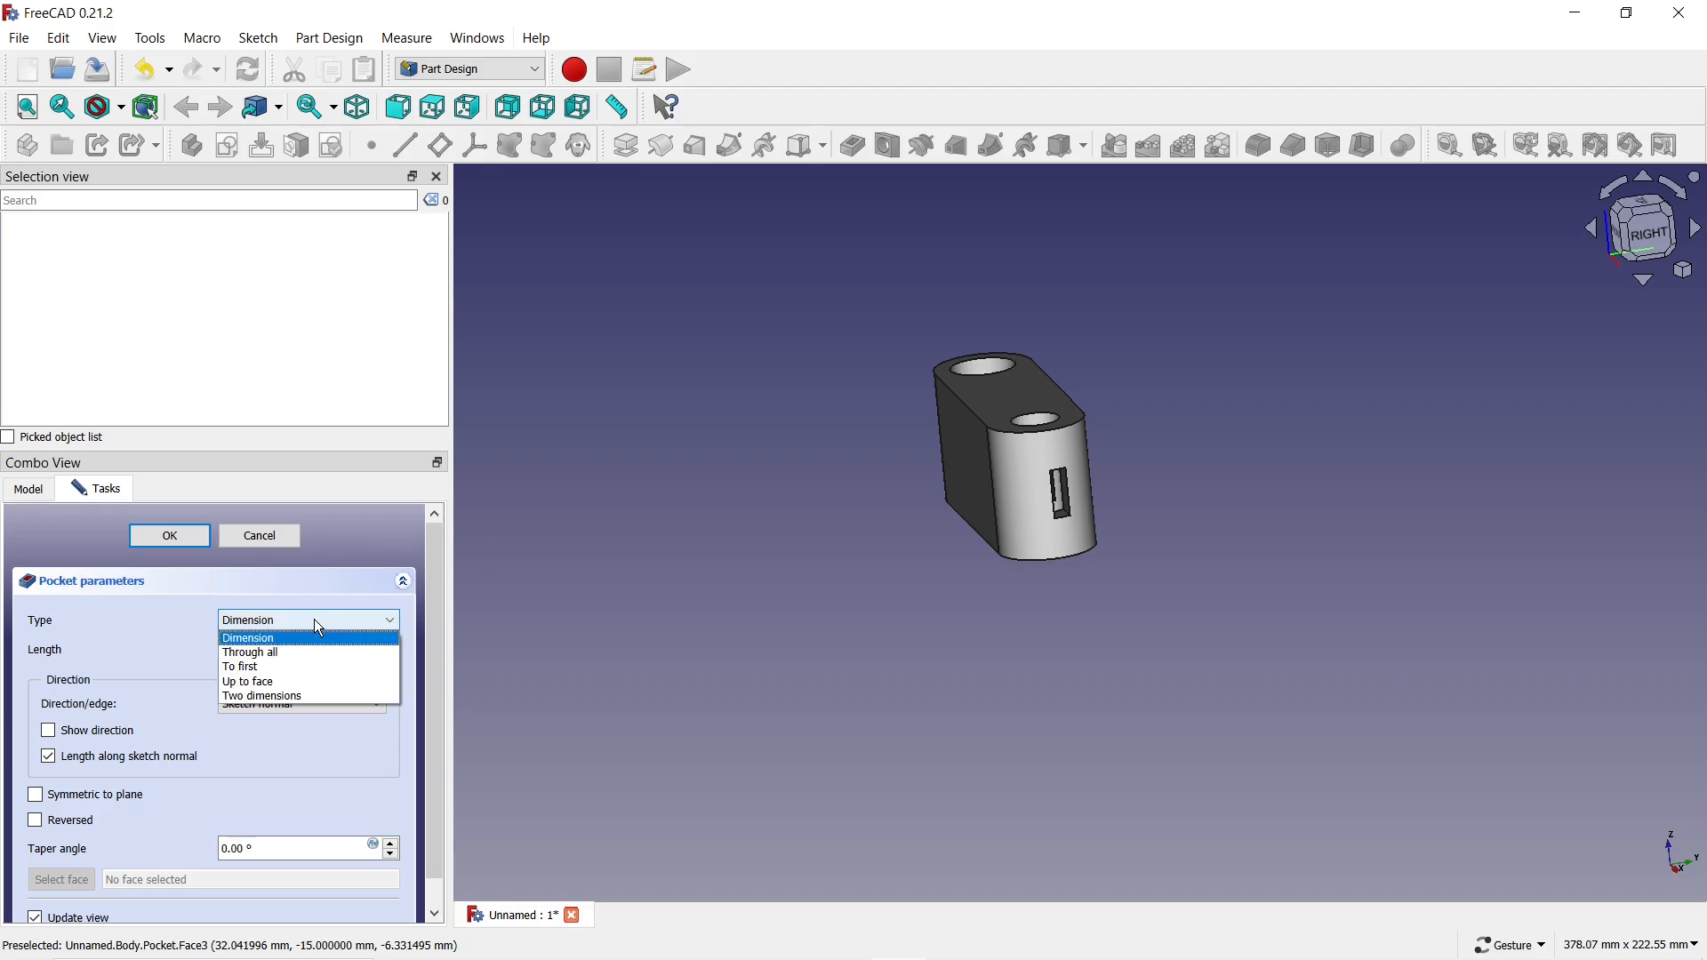
{"action": "left_click", "coordinate": [299, 652]}
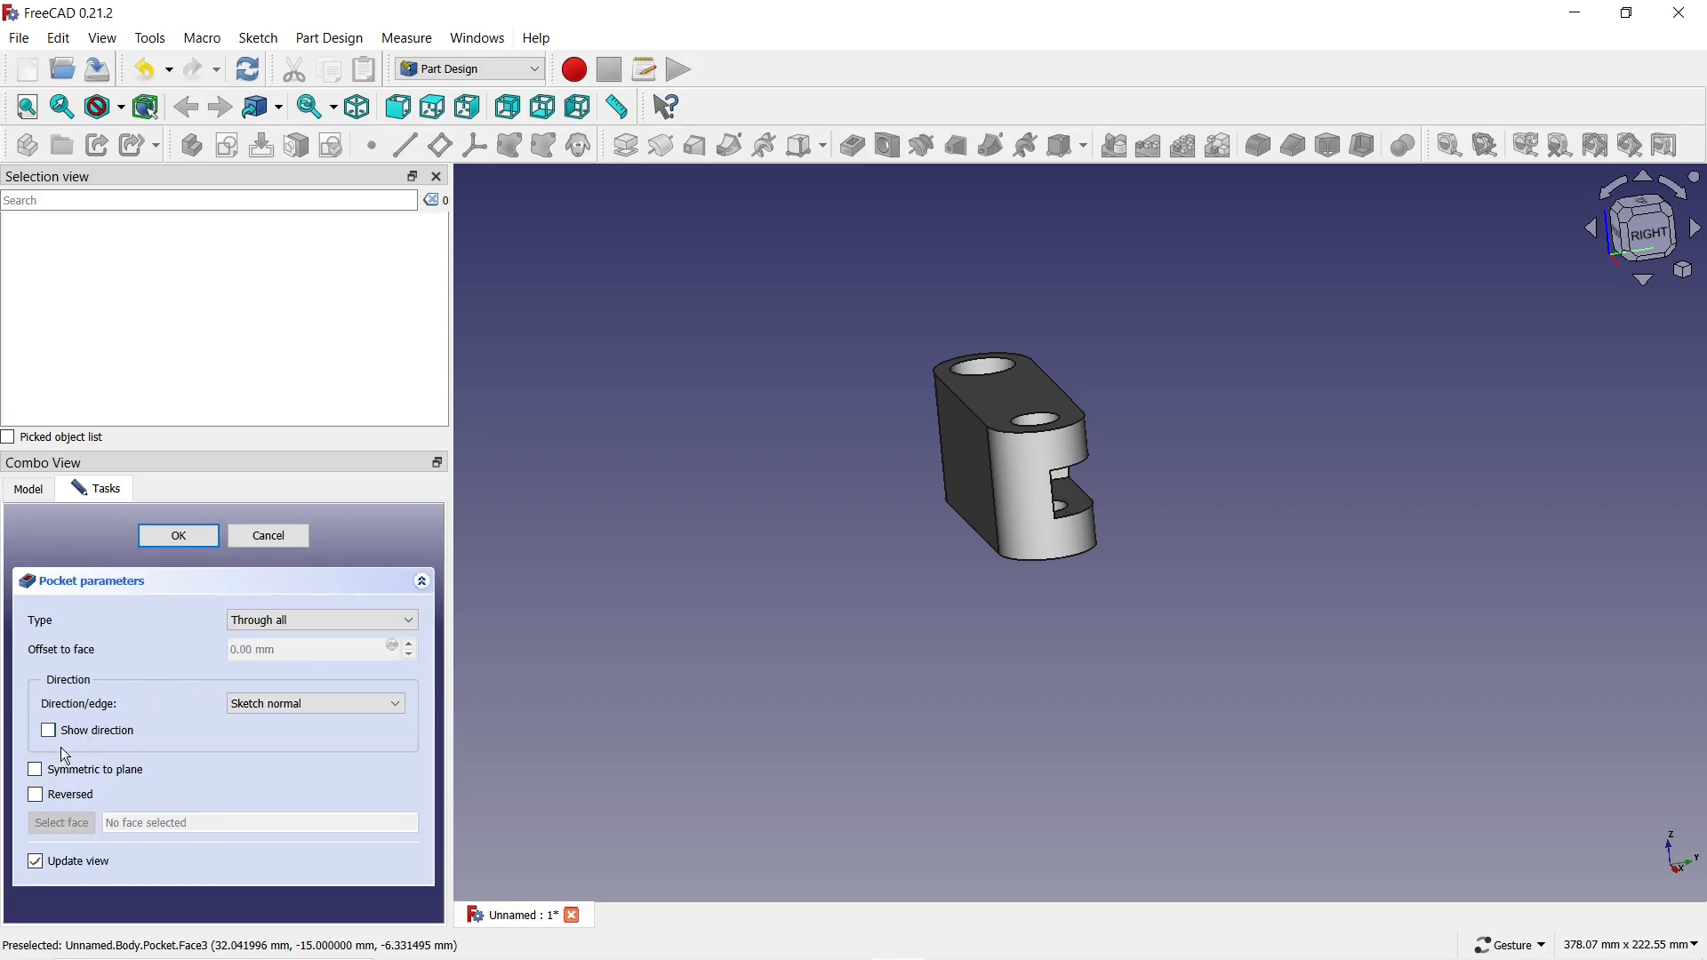
{"action": "left_click", "coordinate": [36, 773]}
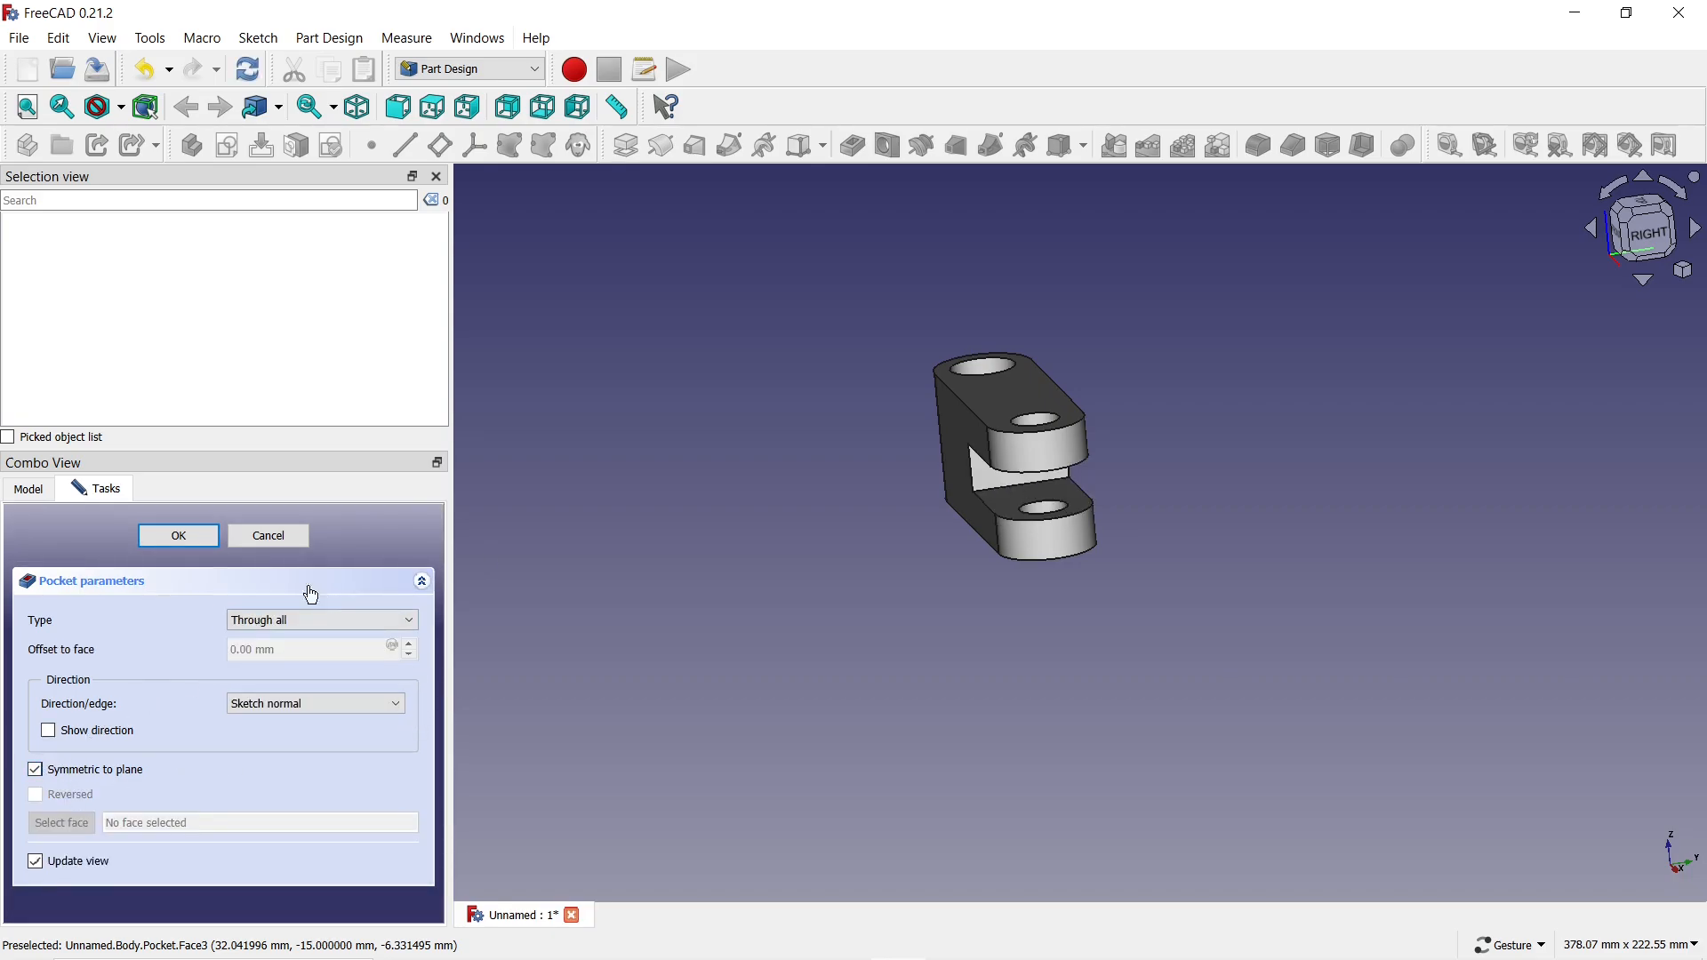
{"action": "left_click", "coordinate": [179, 536]}
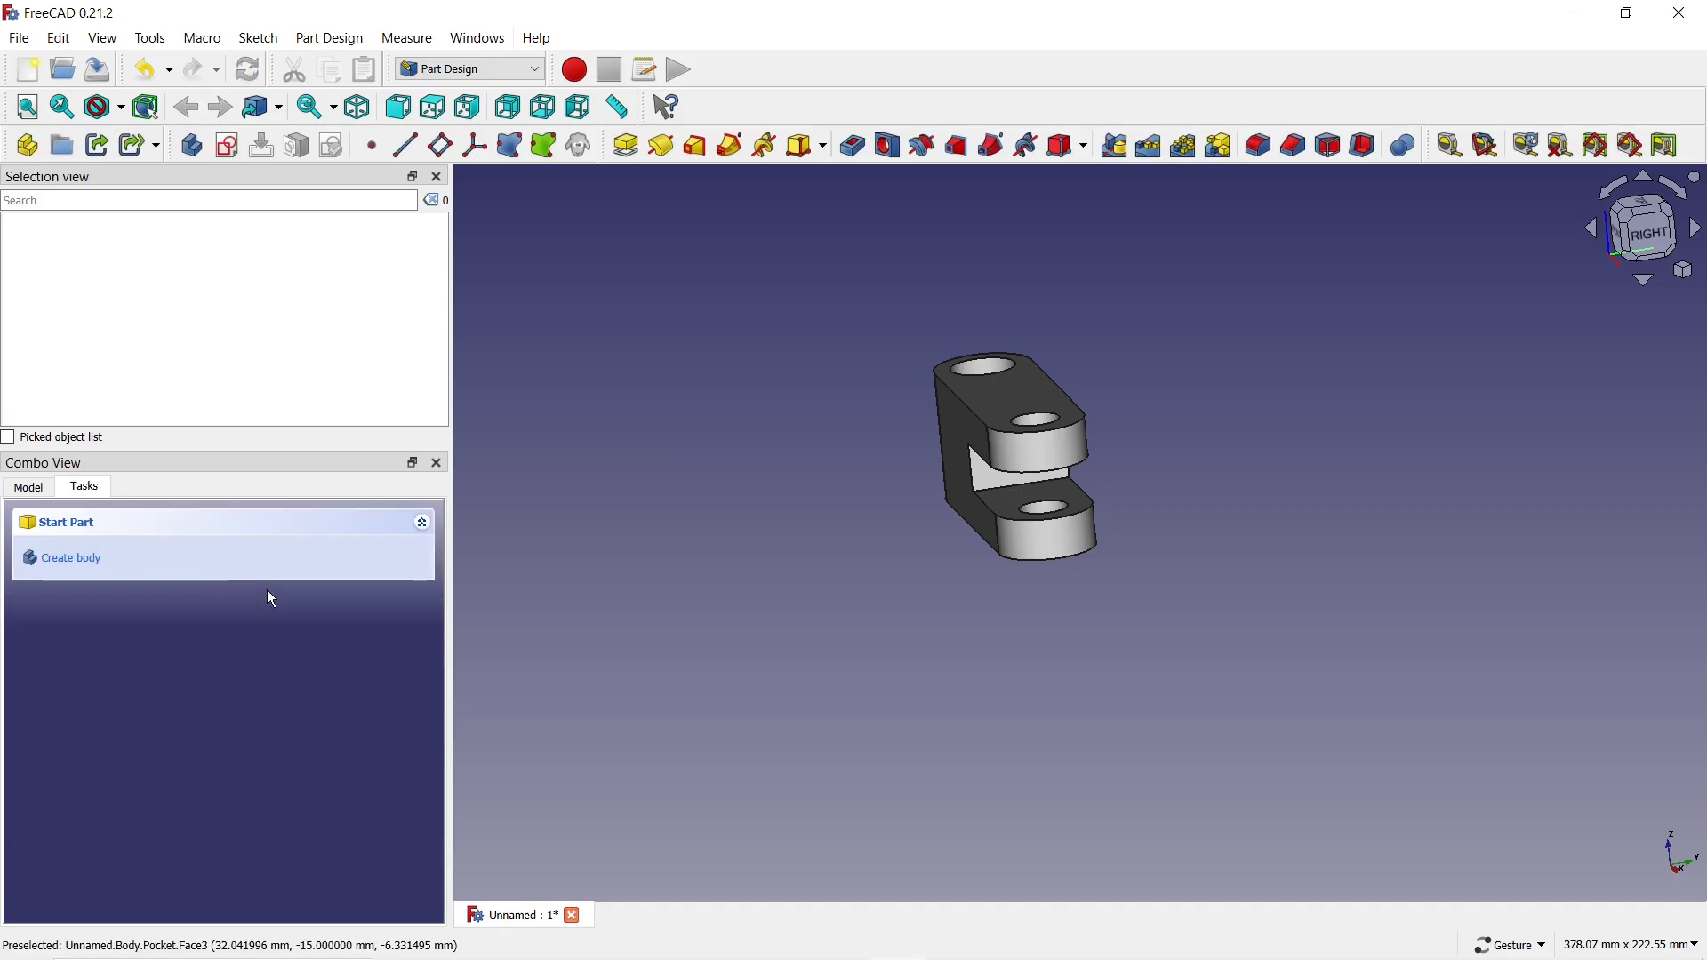
Start a new sketch on the XZ plane and show the forked body sectioned at the sketch plane
{"action": "left_click_drag", "start_coordinate": [712, 625], "coordinate": [989, 599]}
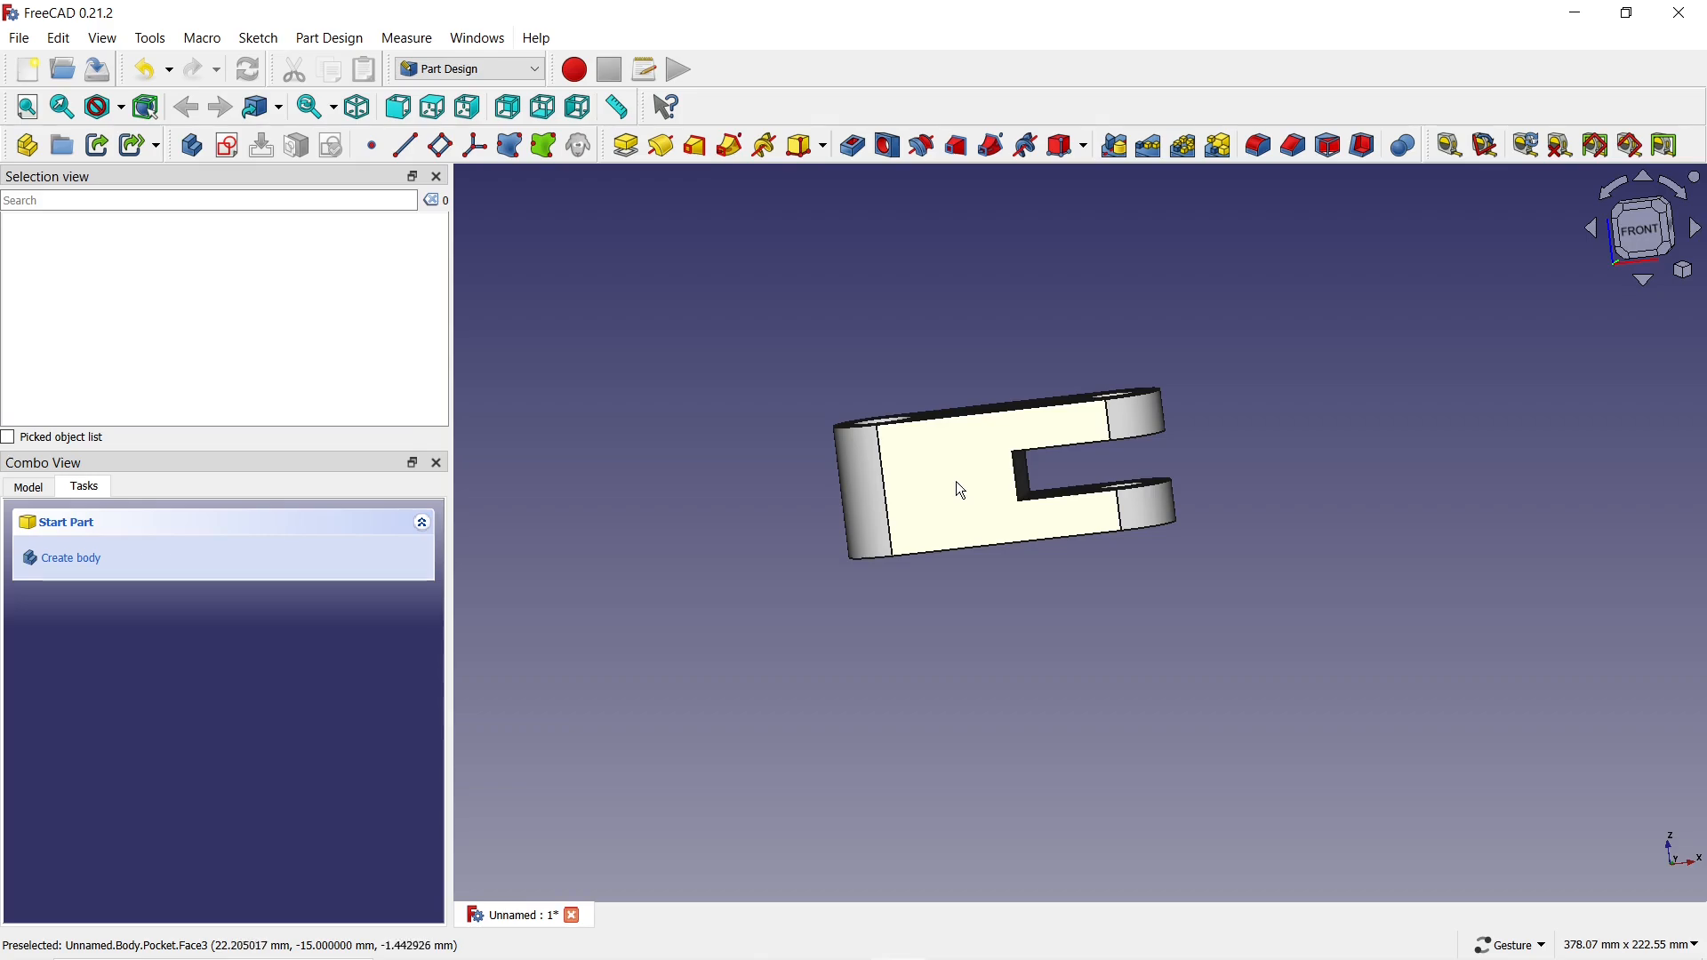
{"action": "left_click_drag", "start_coordinate": [957, 488], "coordinate": [989, 334]}
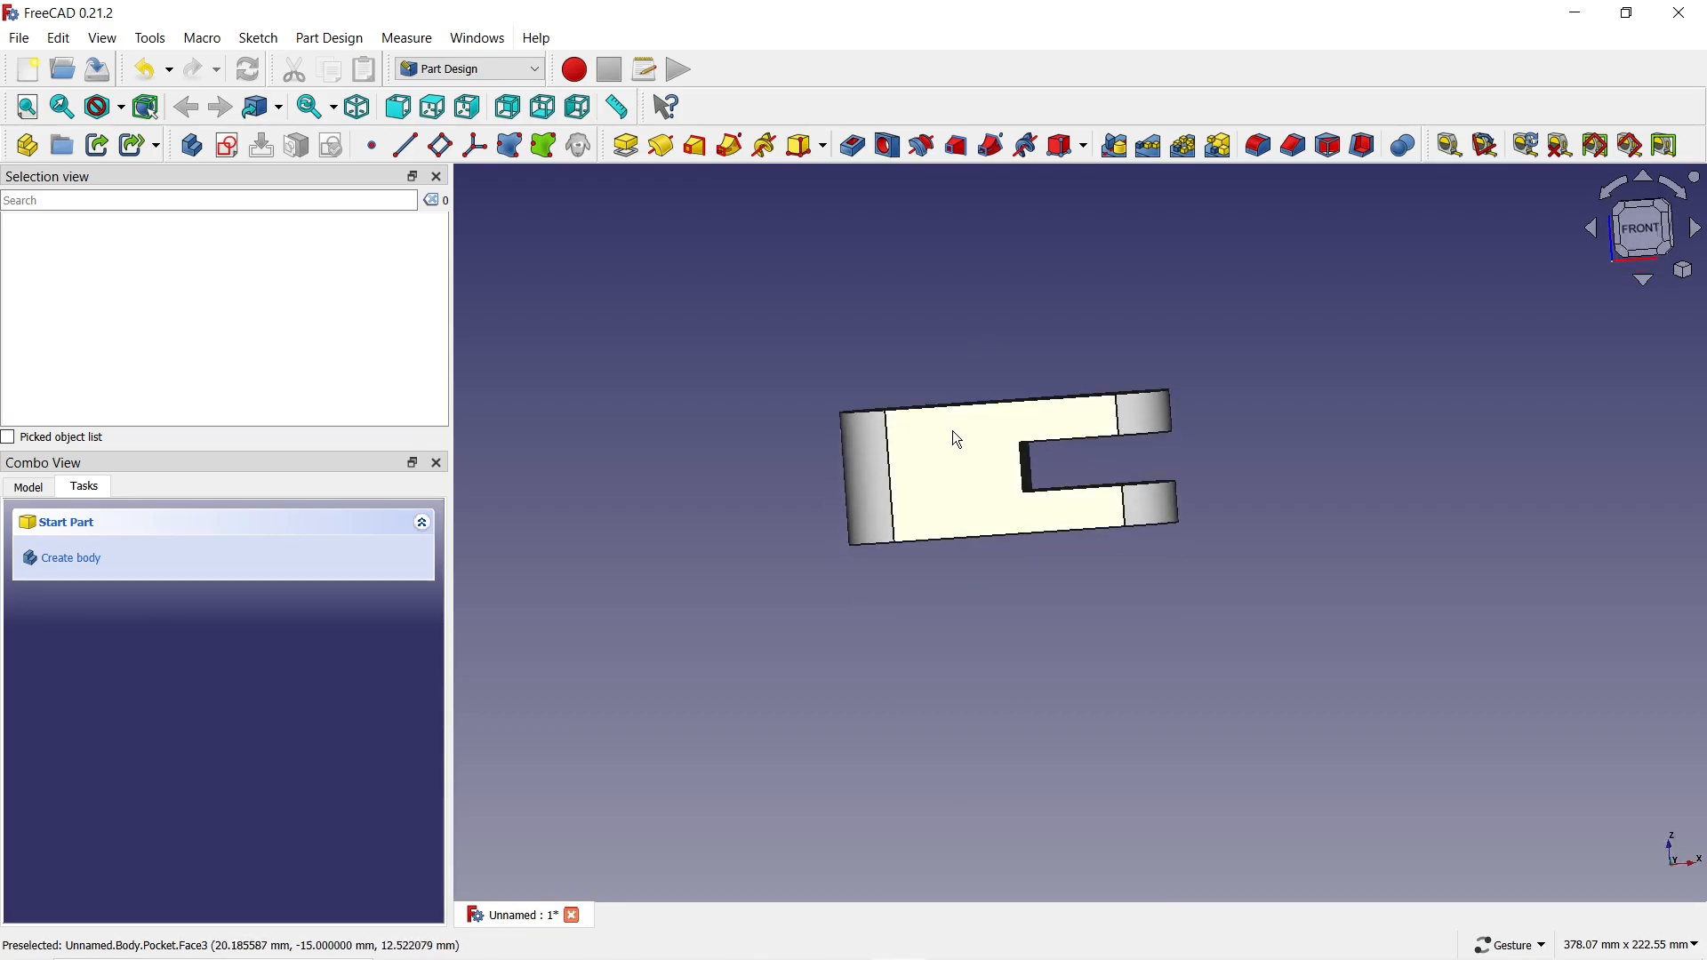
{"action": "left_click_drag", "start_coordinate": [1035, 342], "coordinate": [1000, 413]}
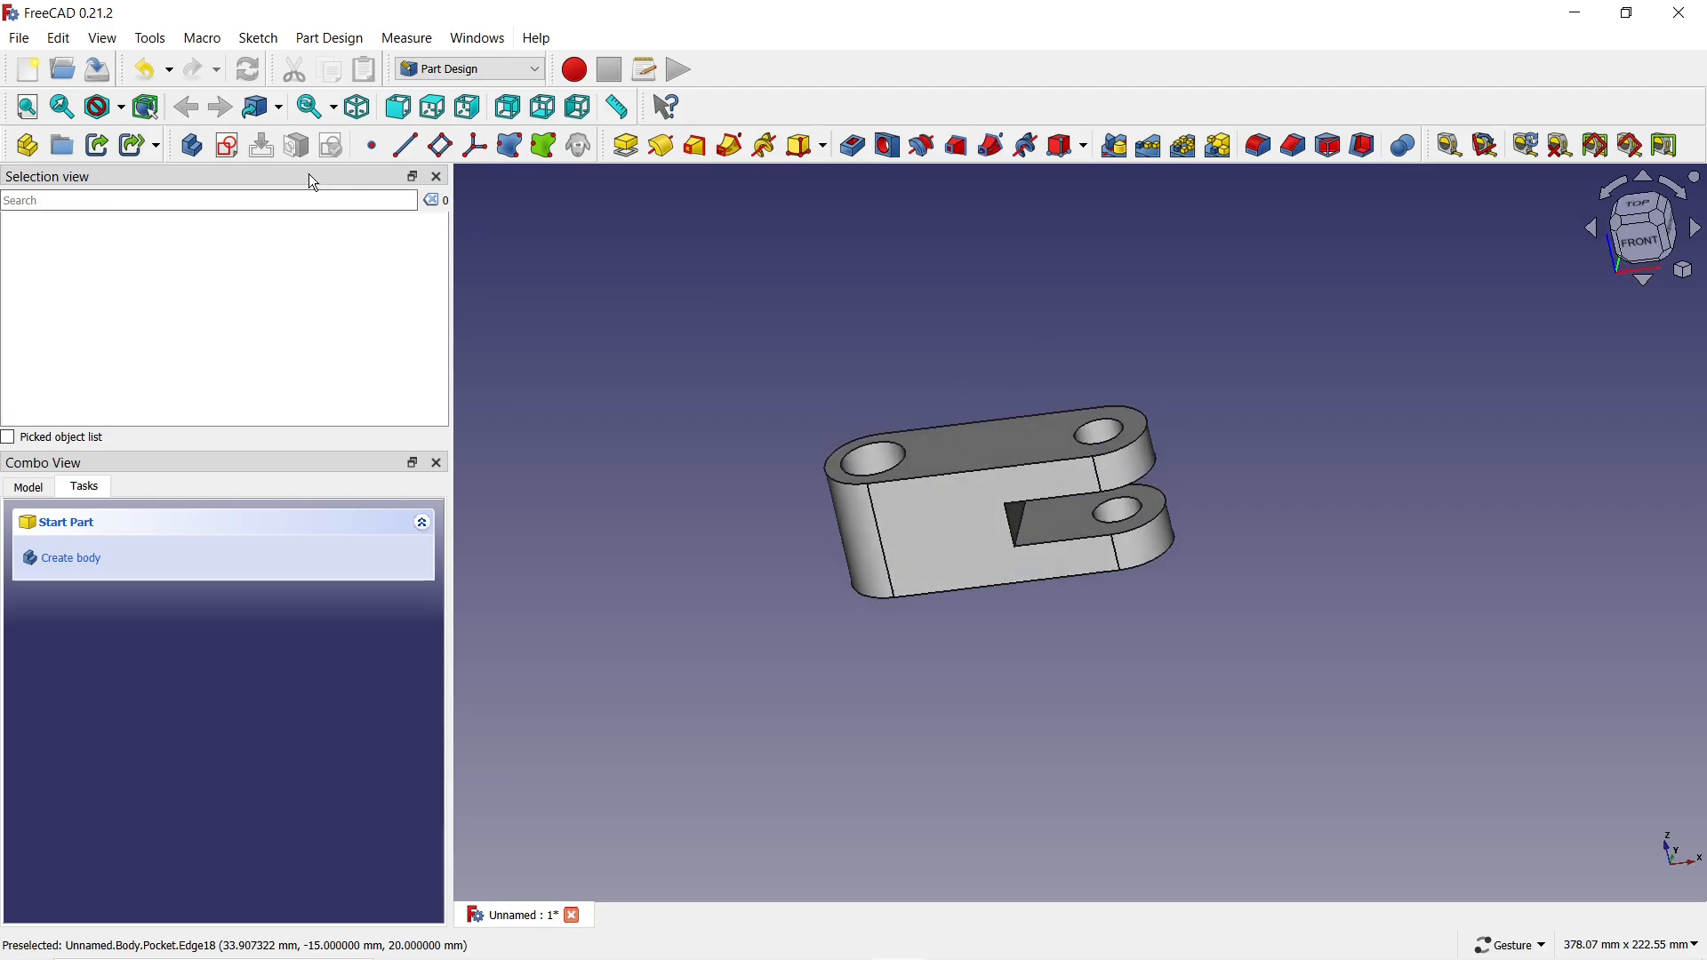
{"action": "left_click", "coordinate": [229, 148]}
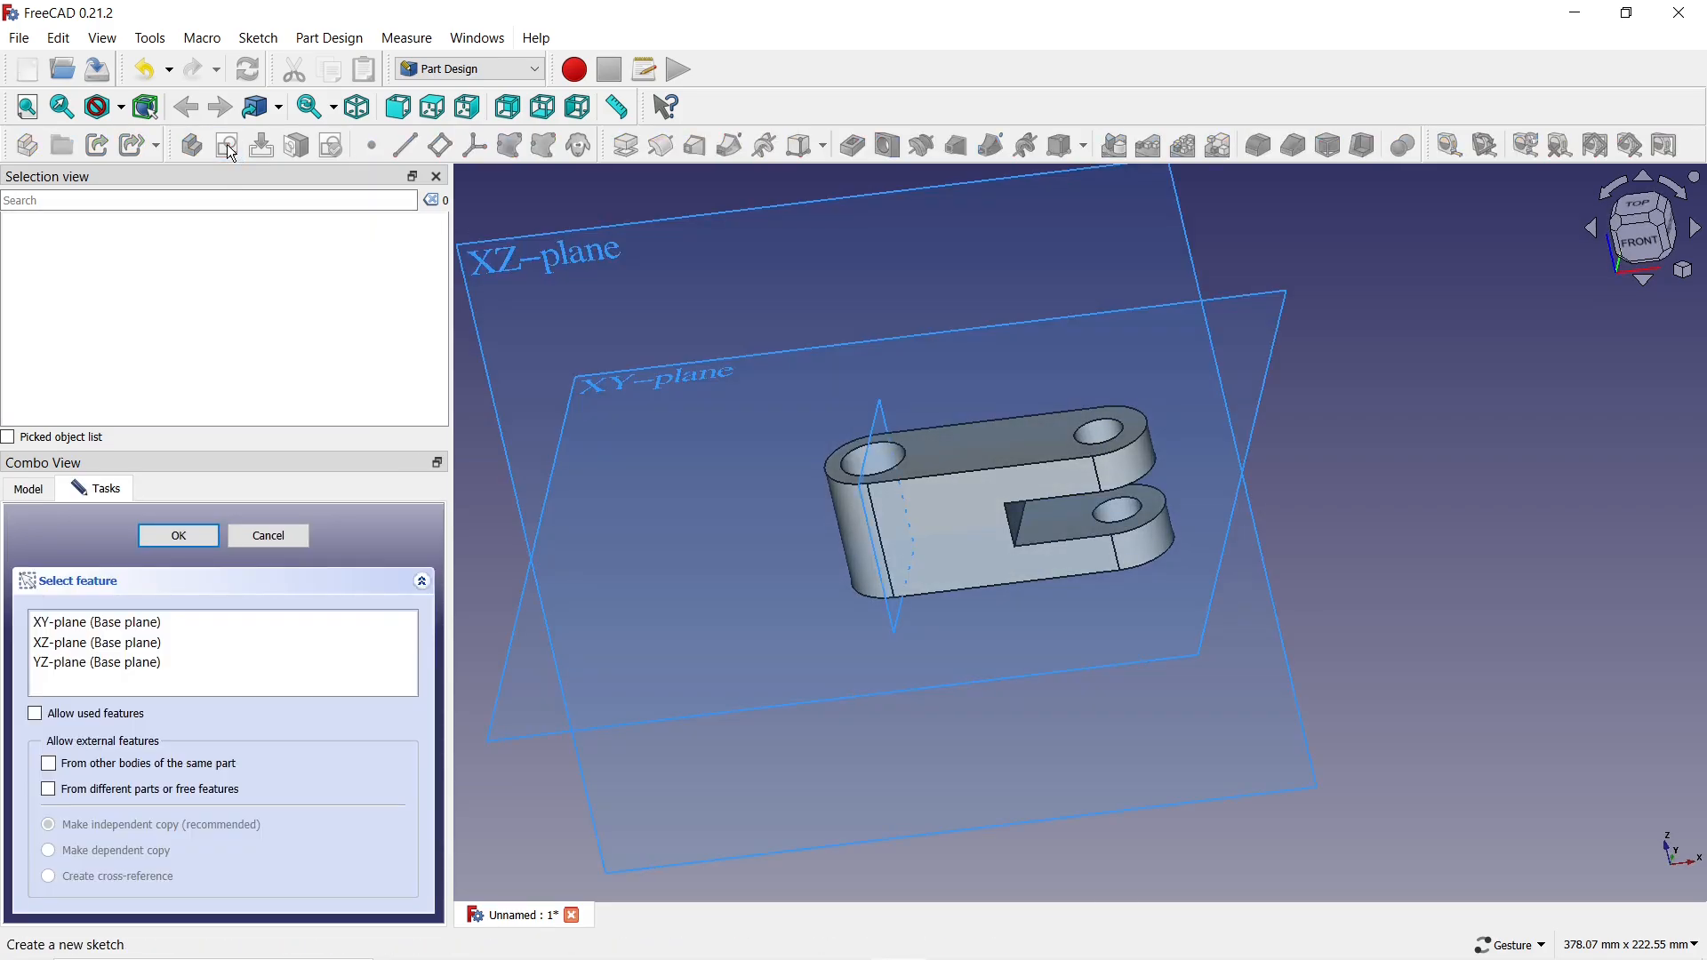
{"action": "left_click", "coordinate": [771, 216]}
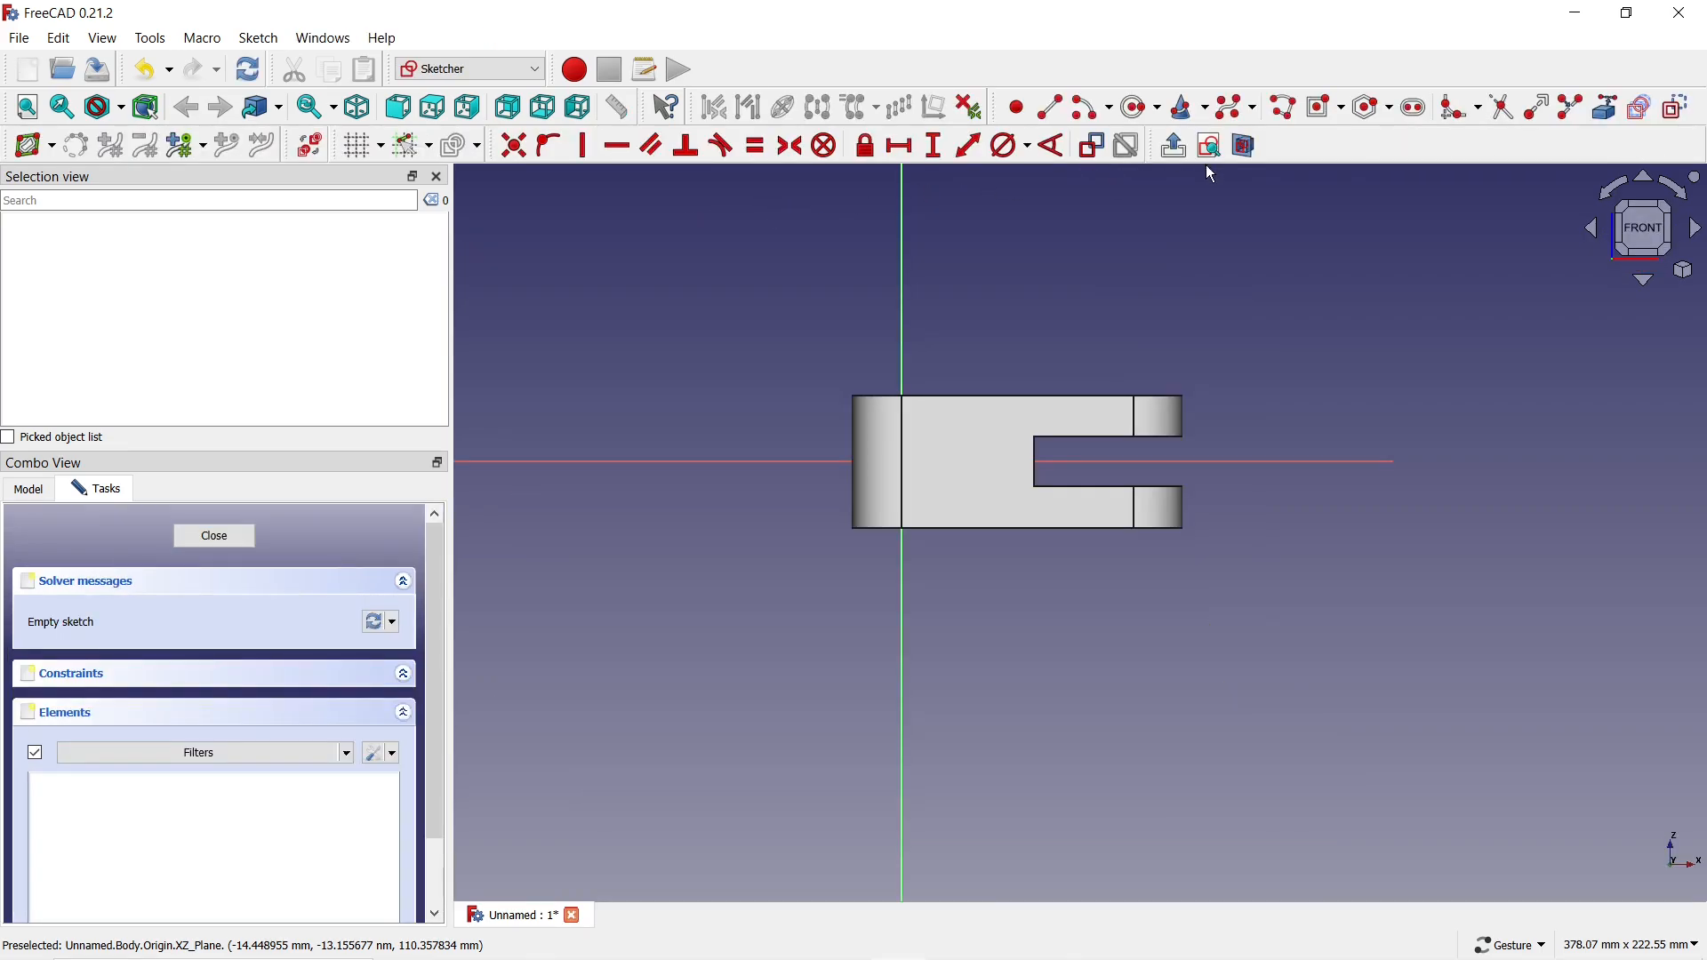
{"action": "left_click", "coordinate": [1248, 150]}
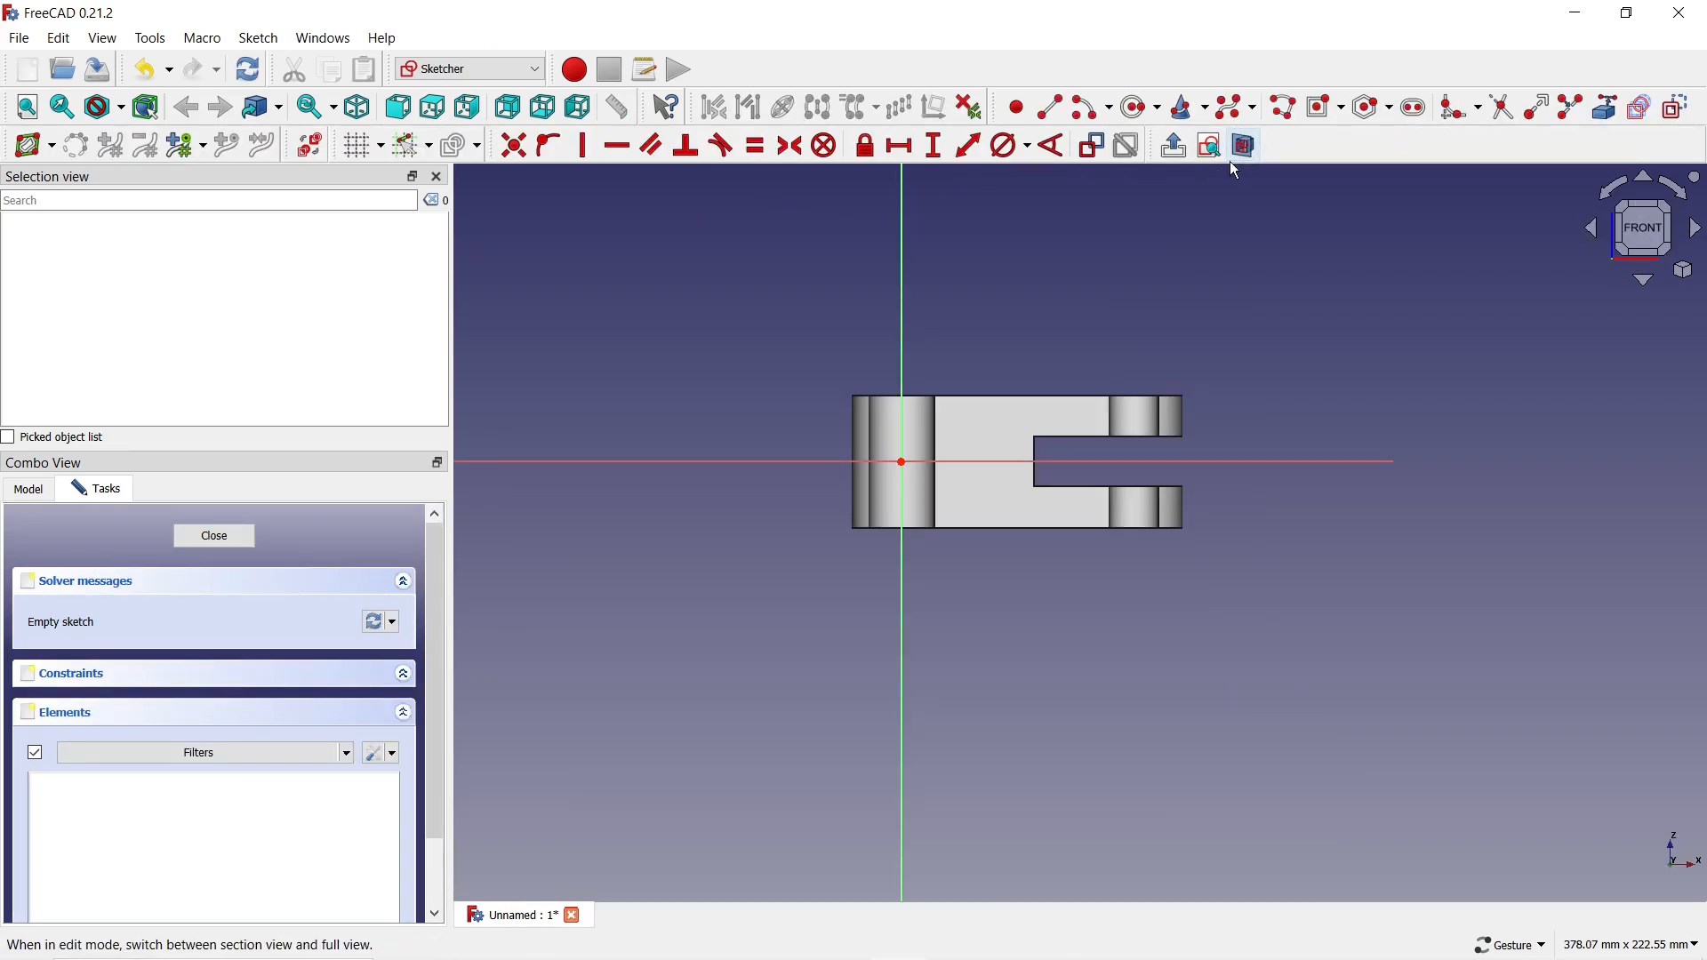
Draw a closed polyline over the large-hole end's upper half: lower edge about 41 mm, upper edge about 72 mm, vertical outer side, sloped inner side
{"action": "scroll", "coordinate": [968, 397], "scroll_direction": "up", "scroll_amount": 4}
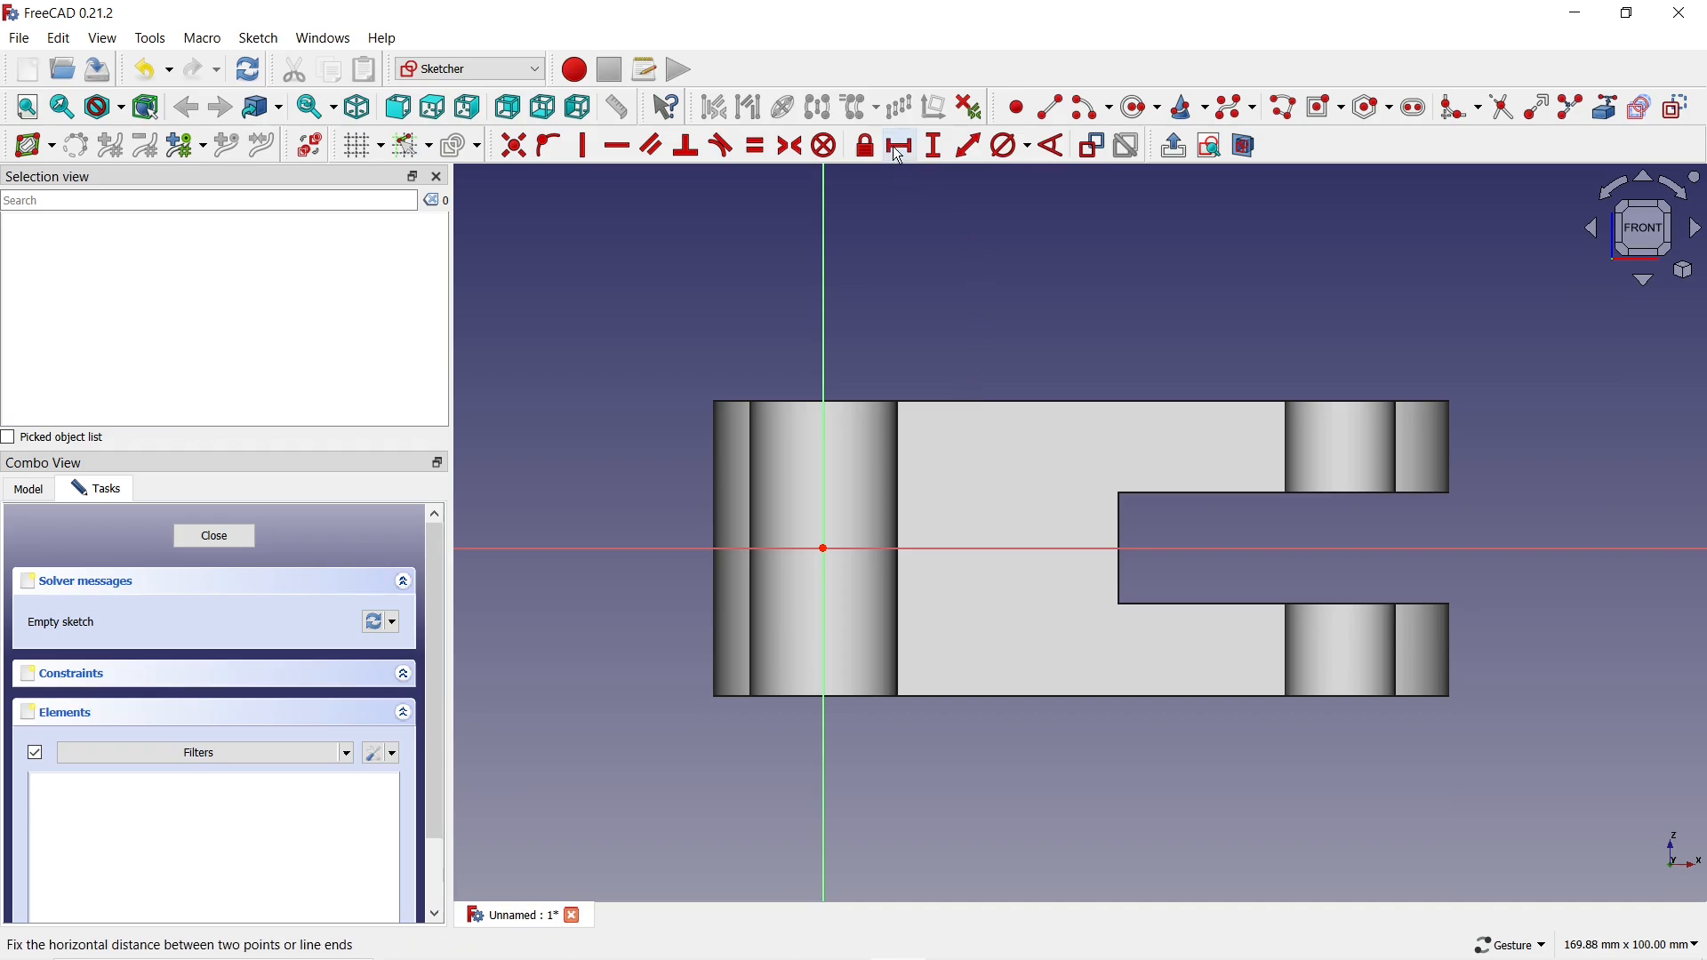
{"action": "left_click", "coordinate": [1288, 113]}
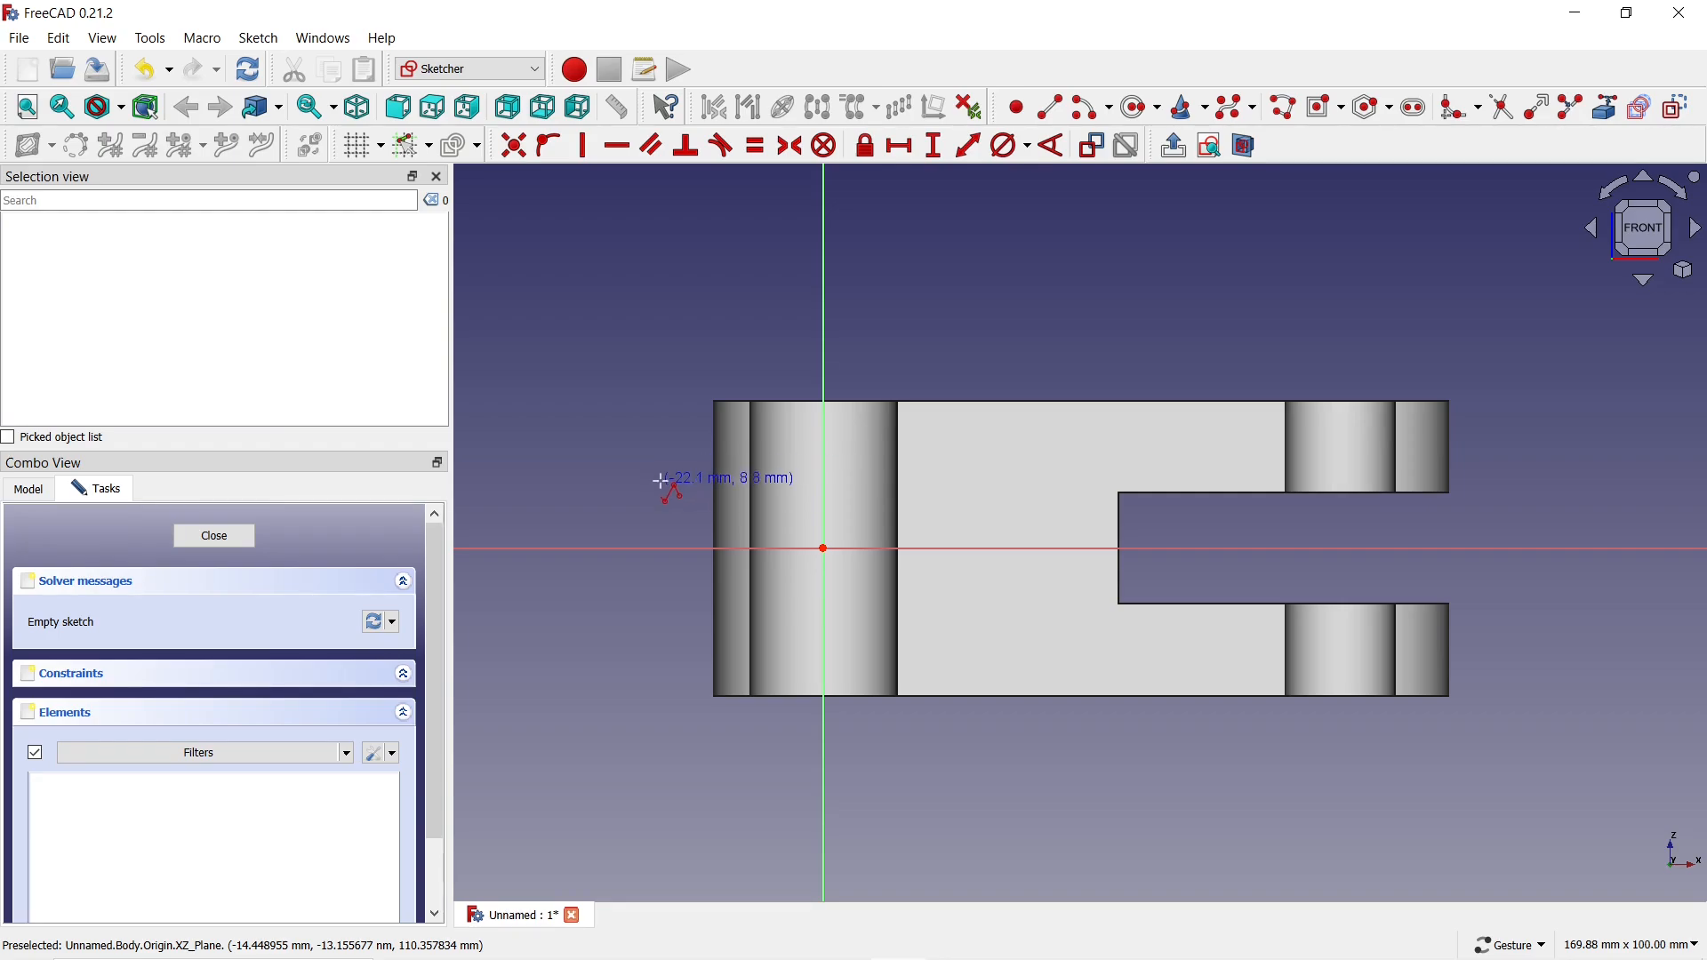
{"action": "left_click", "coordinate": [662, 483]}
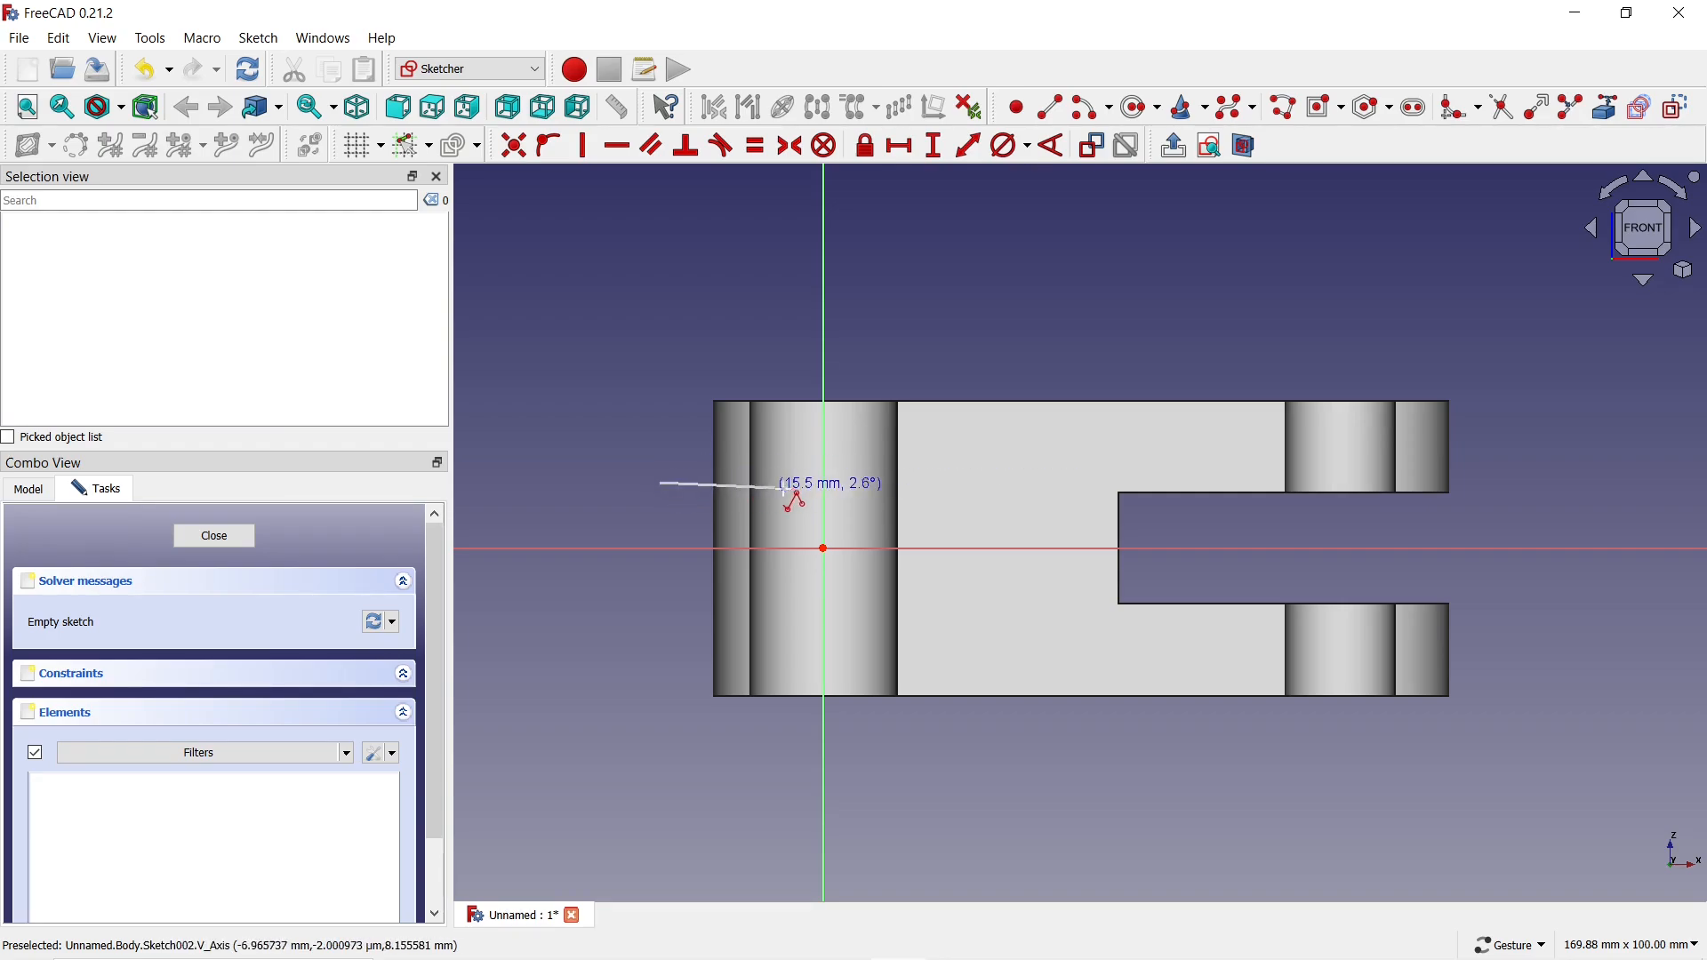
{"action": "left_click", "coordinate": [965, 483]}
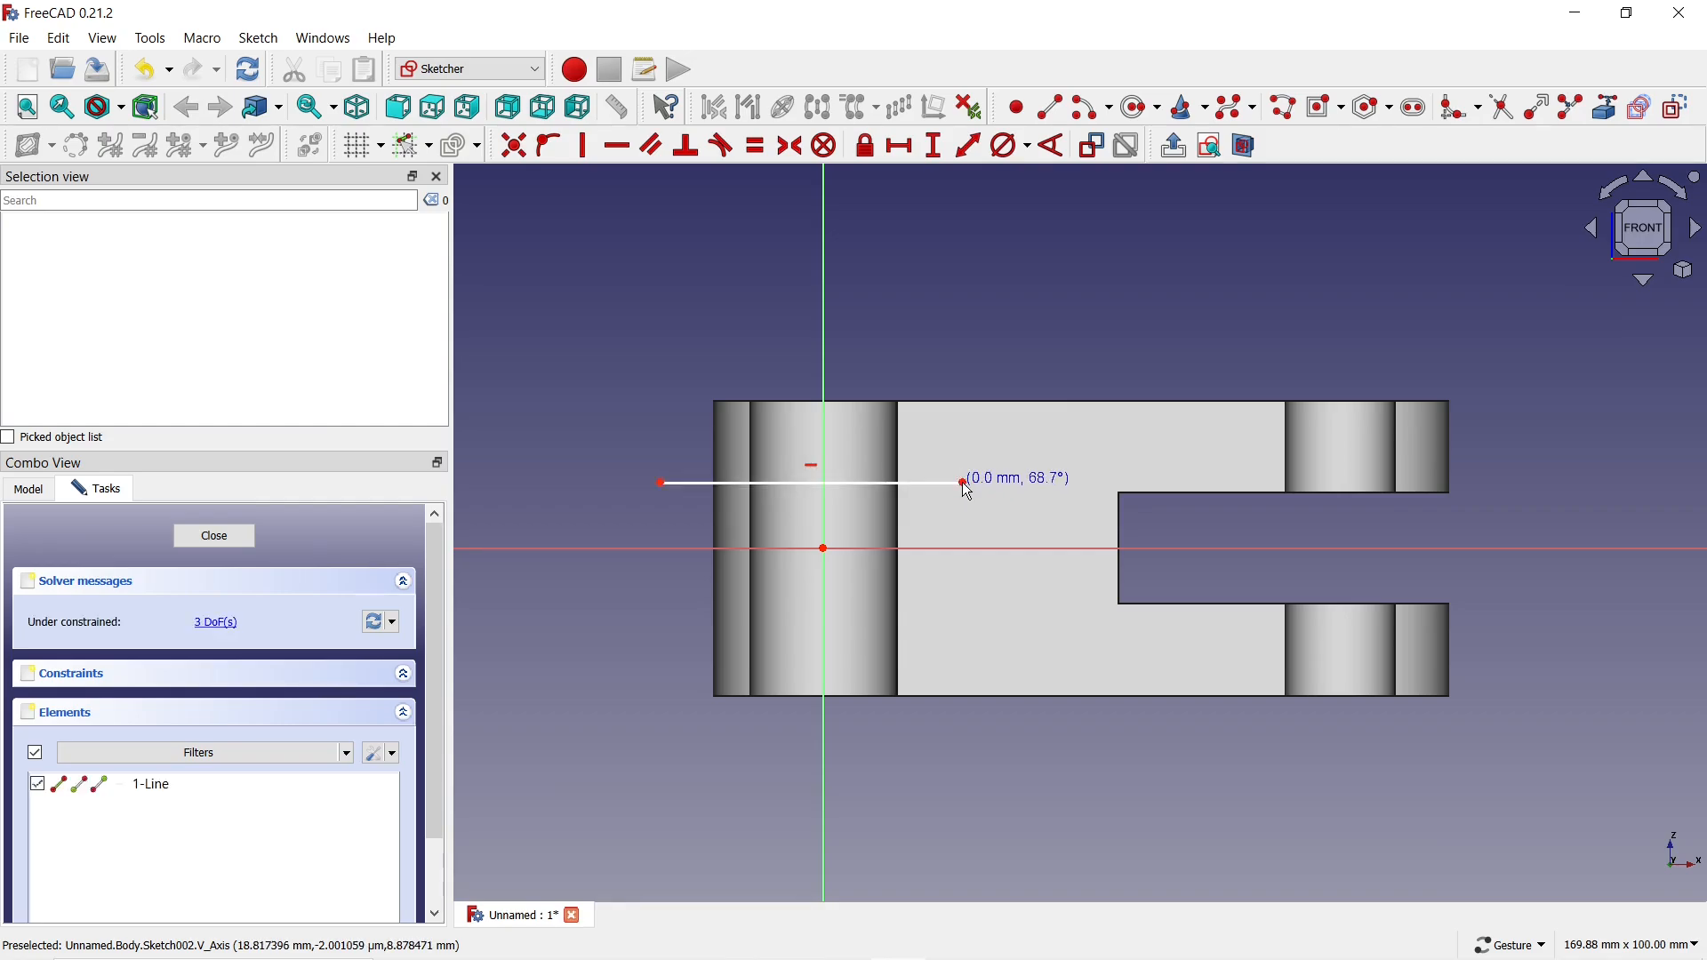
{"action": "left_click", "coordinate": [1191, 322]}
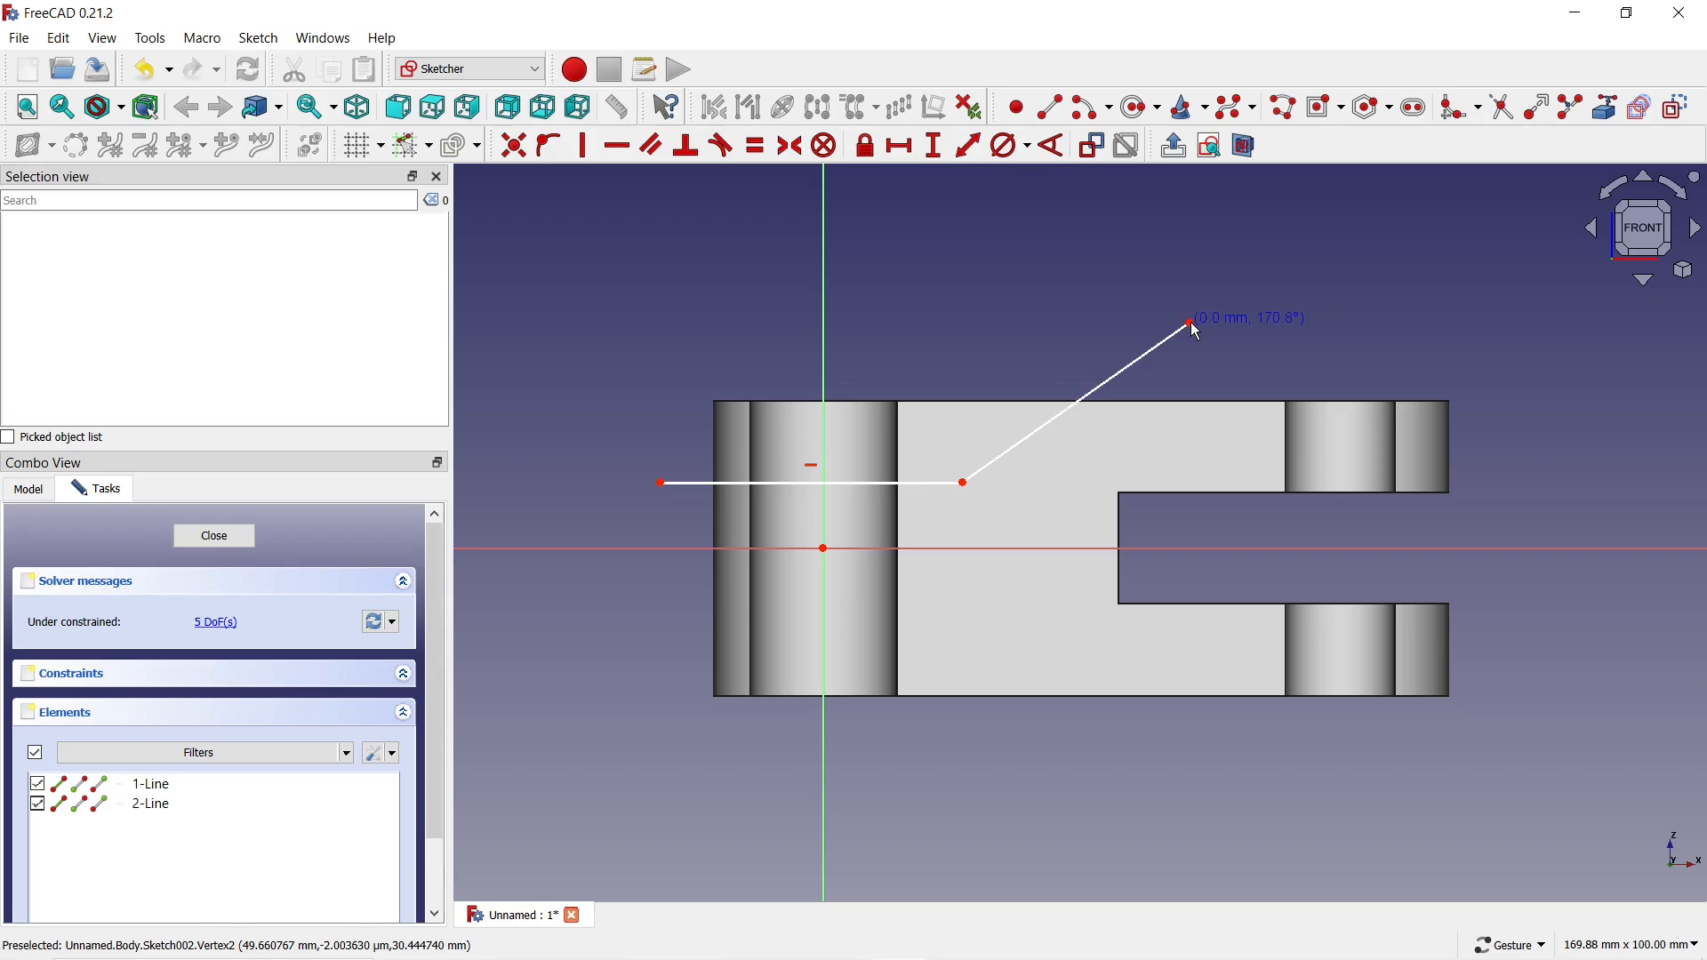
{"action": "left_click", "coordinate": [661, 322]}
{"action": "left_click", "coordinate": [660, 483]}
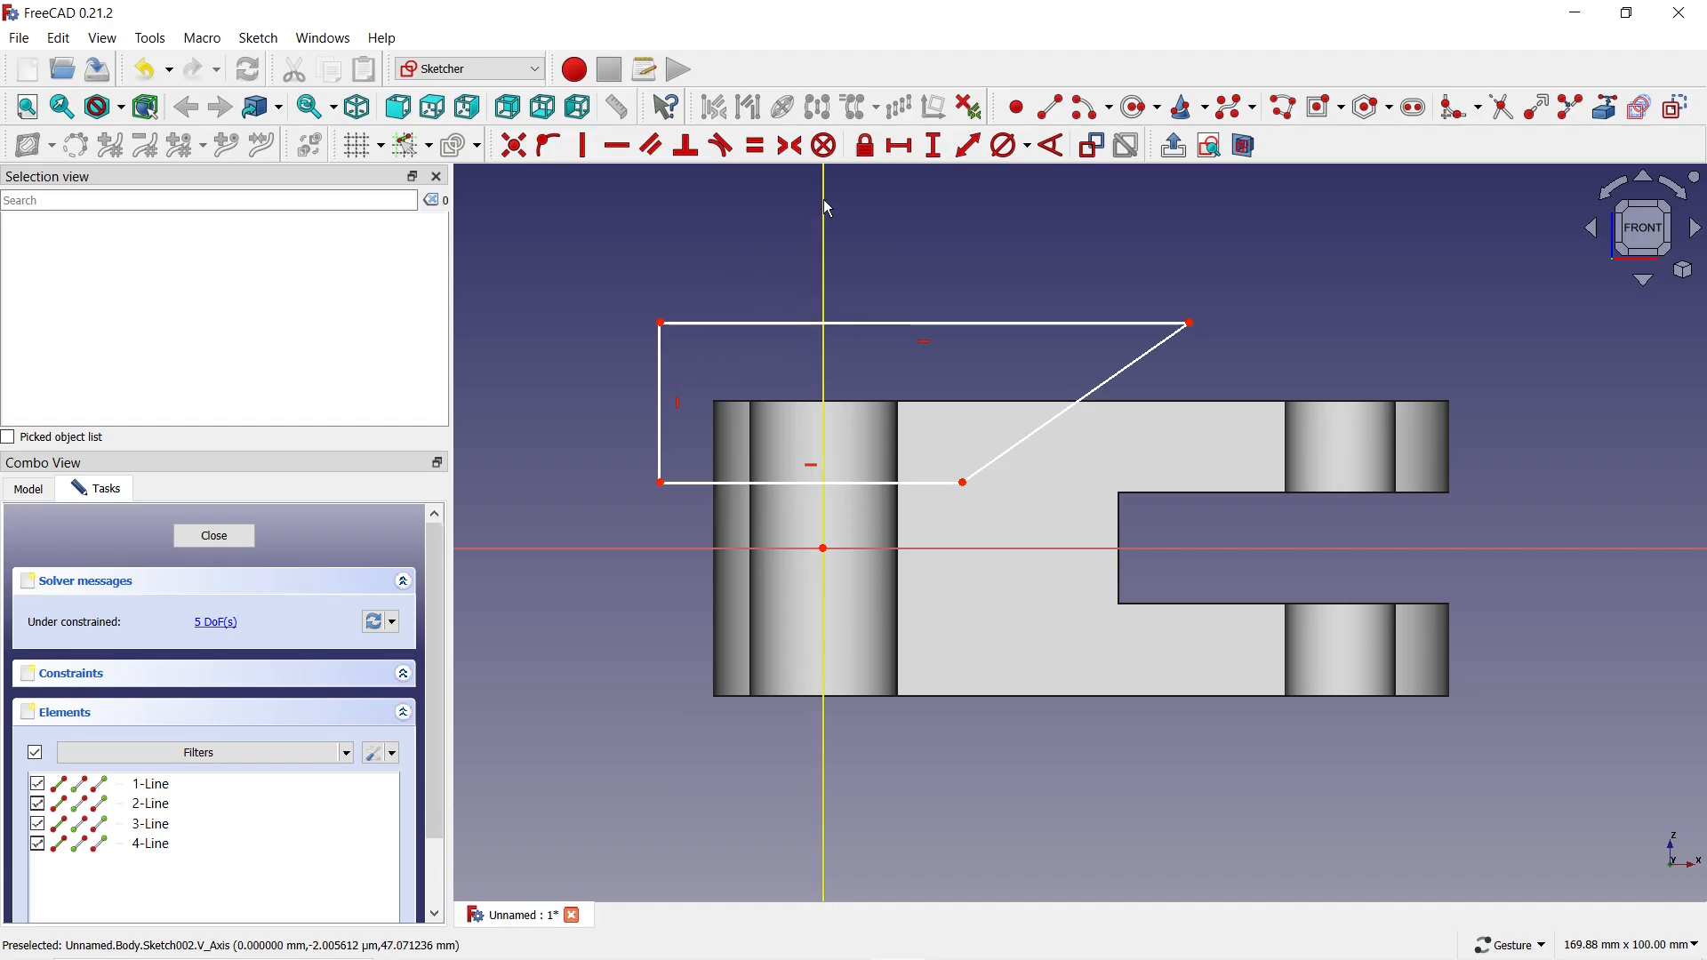
Constrain the angle between the profile's lower edge and its sloped side to 140°
{"action": "left_click", "coordinate": [1052, 146]}
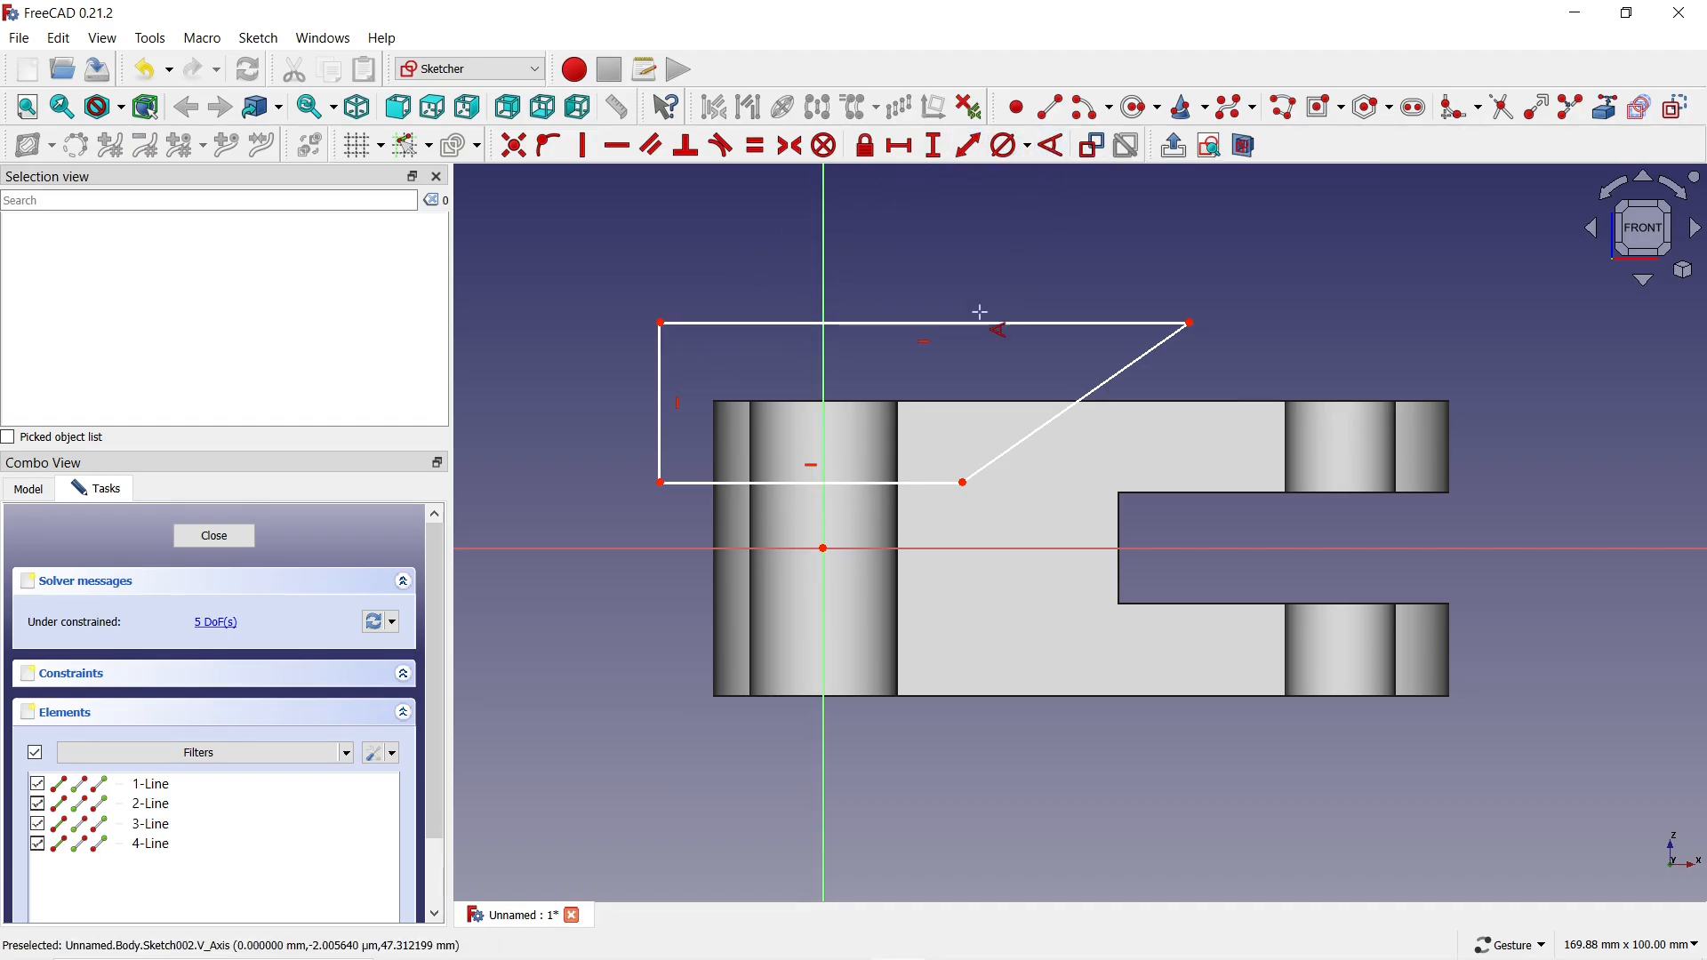
{"action": "left_click", "coordinate": [922, 479]}
{"action": "left_click", "coordinate": [985, 472]}
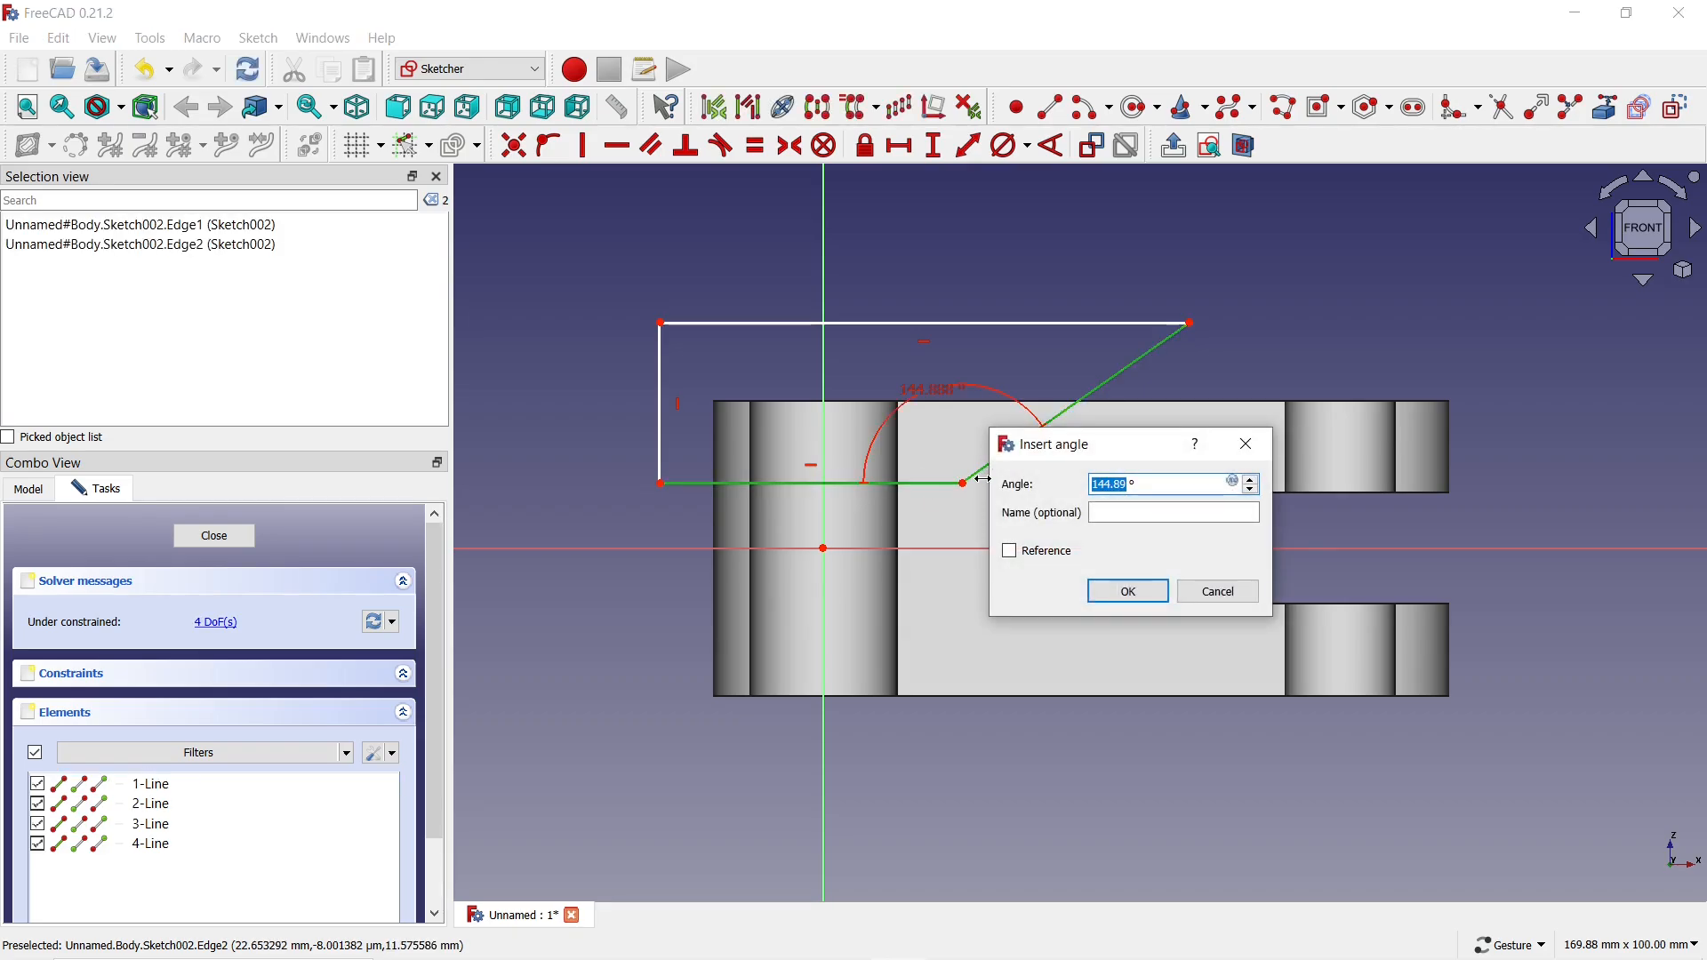
{"action": "type", "text": "14"}
{"action": "key", "text": "Return"}
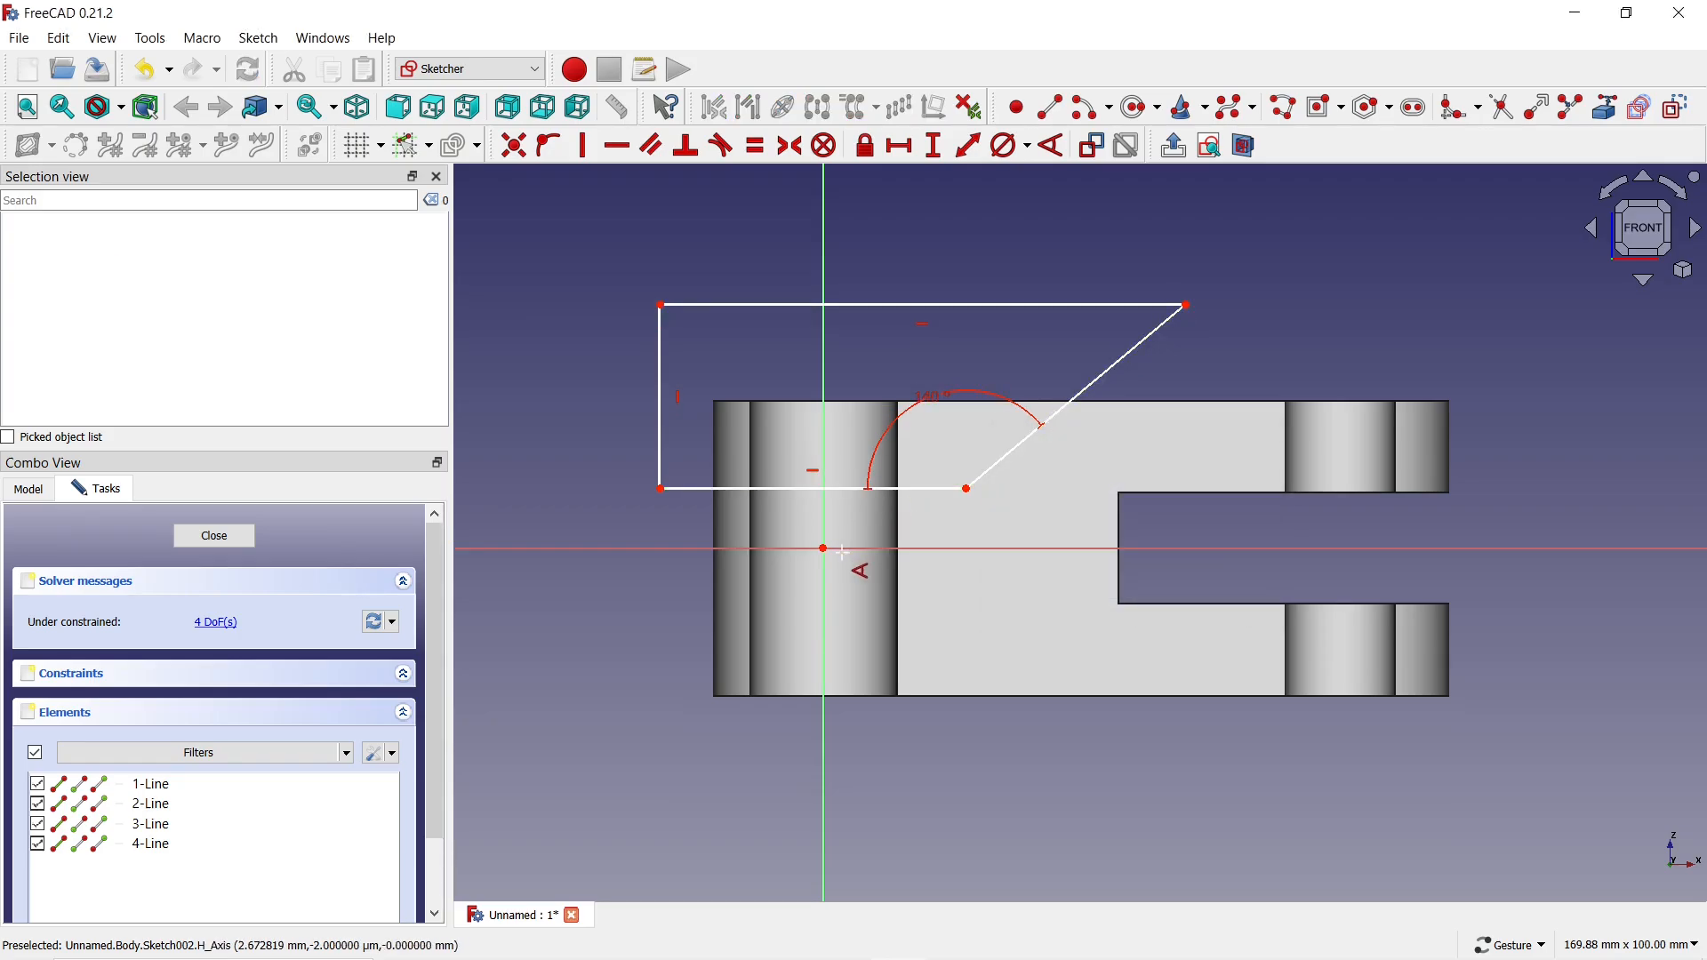
Constrain the vertical distance between the origin and the profile's lower outer corner to 10 mm
{"action": "left_click", "coordinate": [934, 146]}
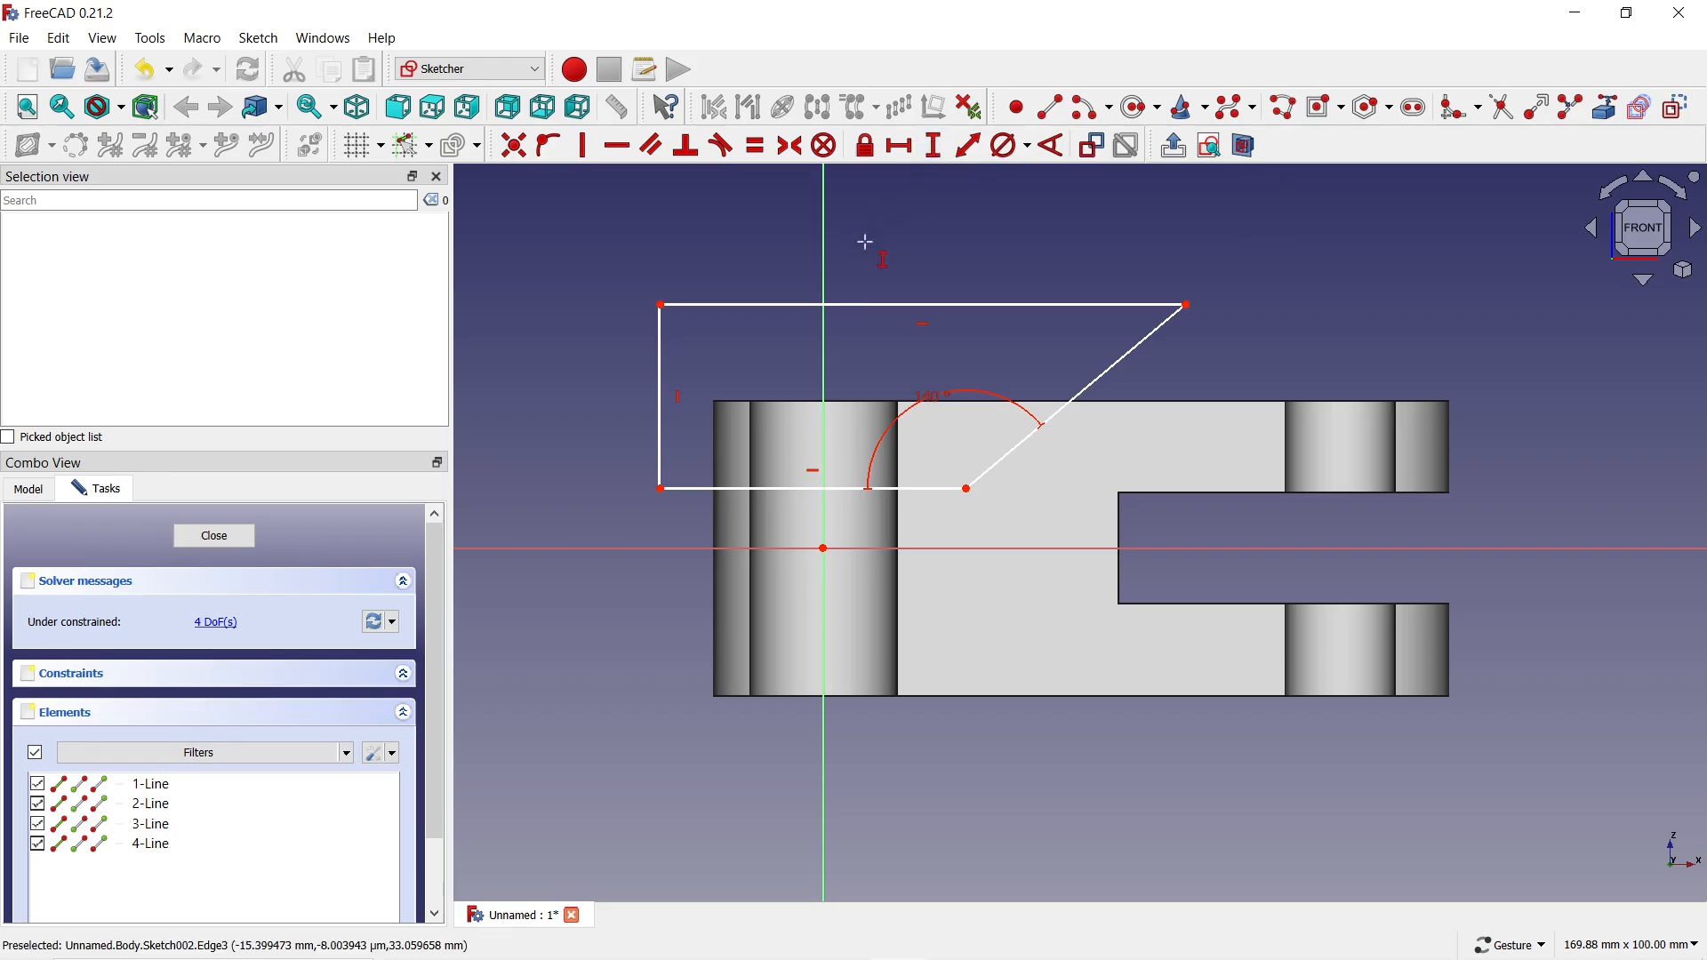
{"action": "left_click", "coordinate": [662, 489]}
{"action": "left_click", "coordinate": [823, 544]}
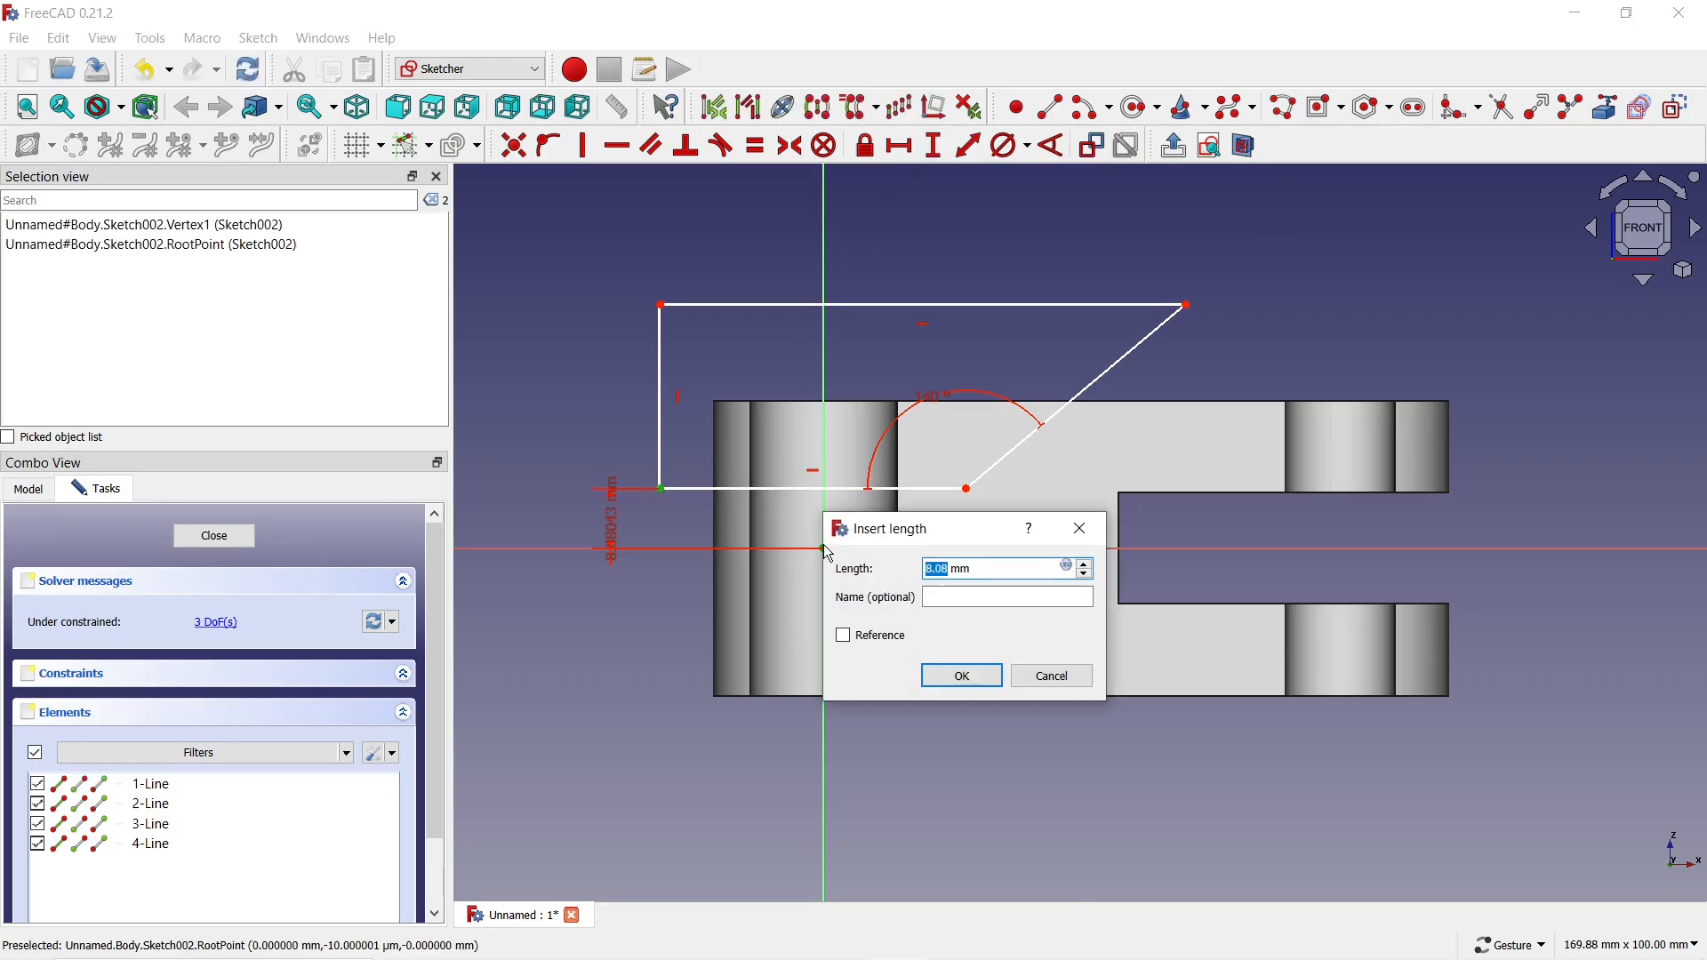
{"action": "type", "text": "10"}
{"action": "key", "text": "Return"}
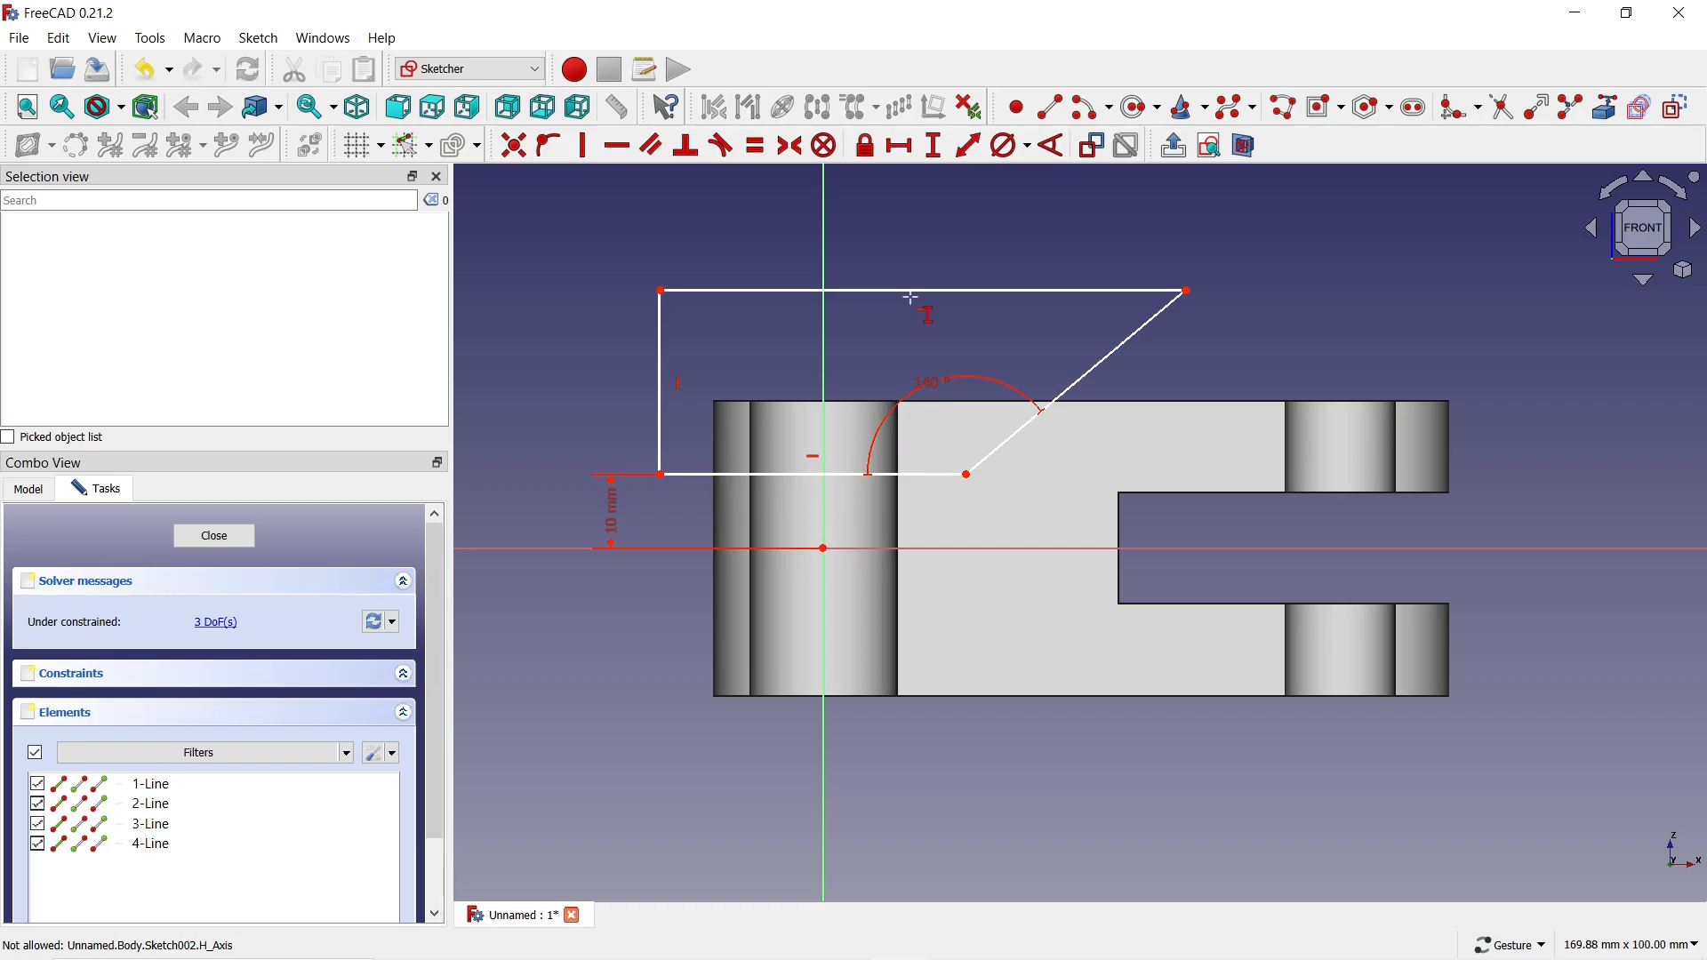
Constrain the horizontal distance between the origin and the profile's lower inner corner to 20 mm
{"action": "left_click", "coordinate": [904, 148]}
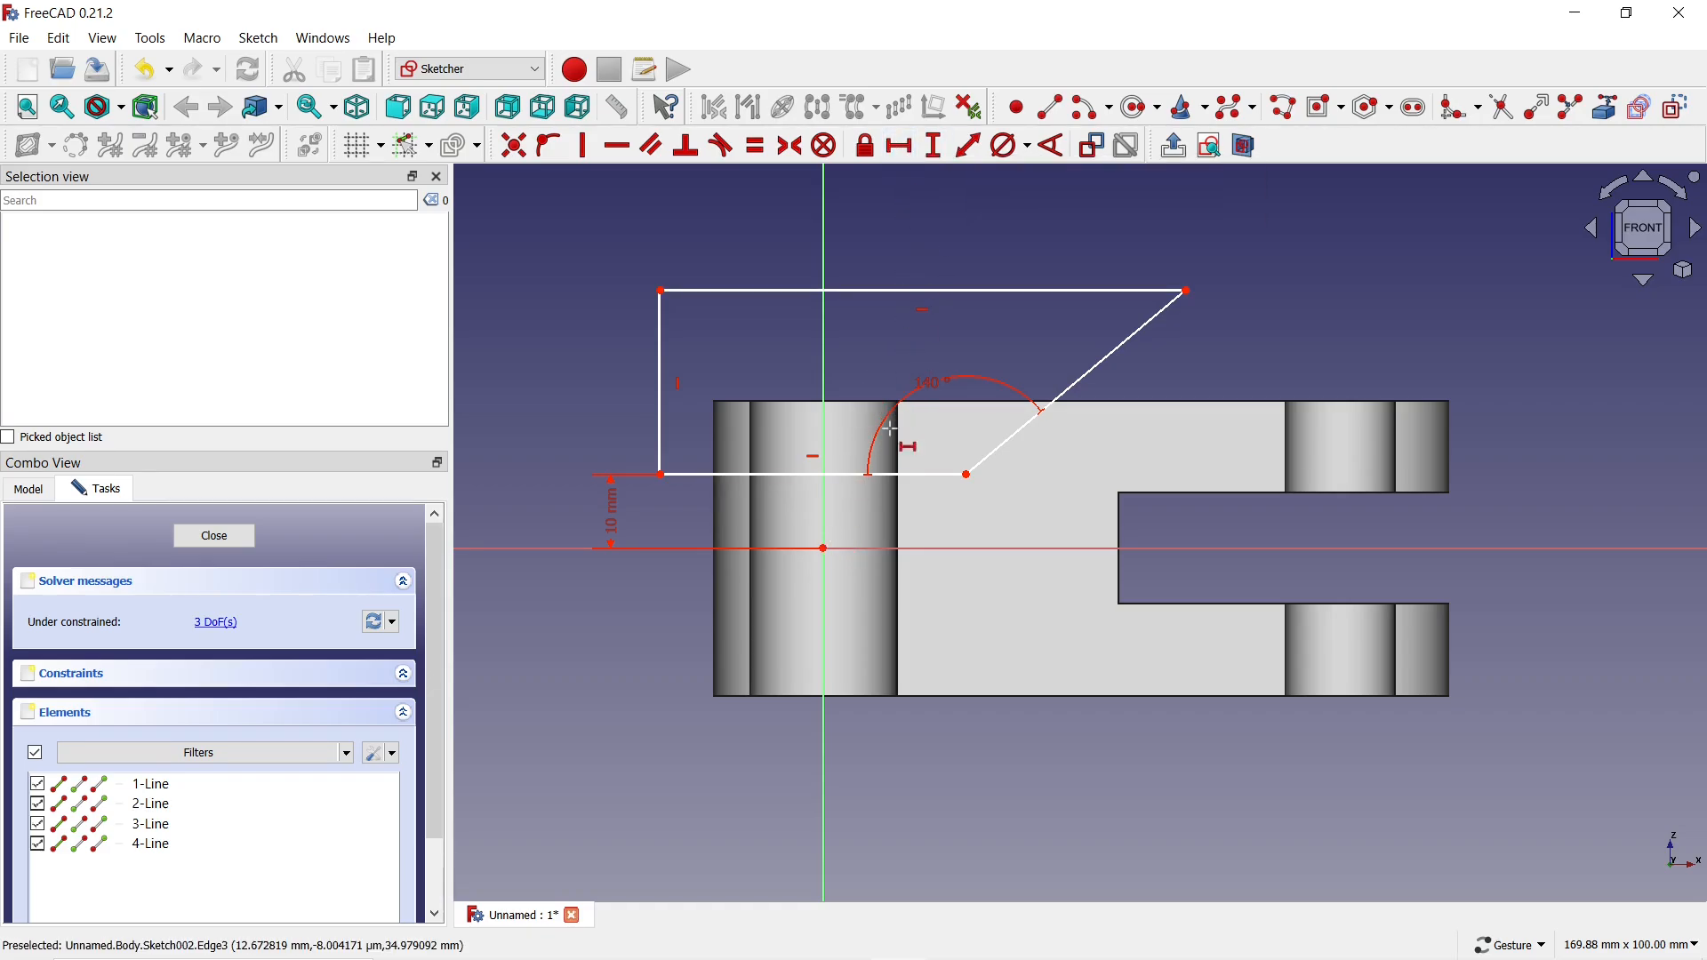
{"action": "left_click", "coordinate": [824, 549]}
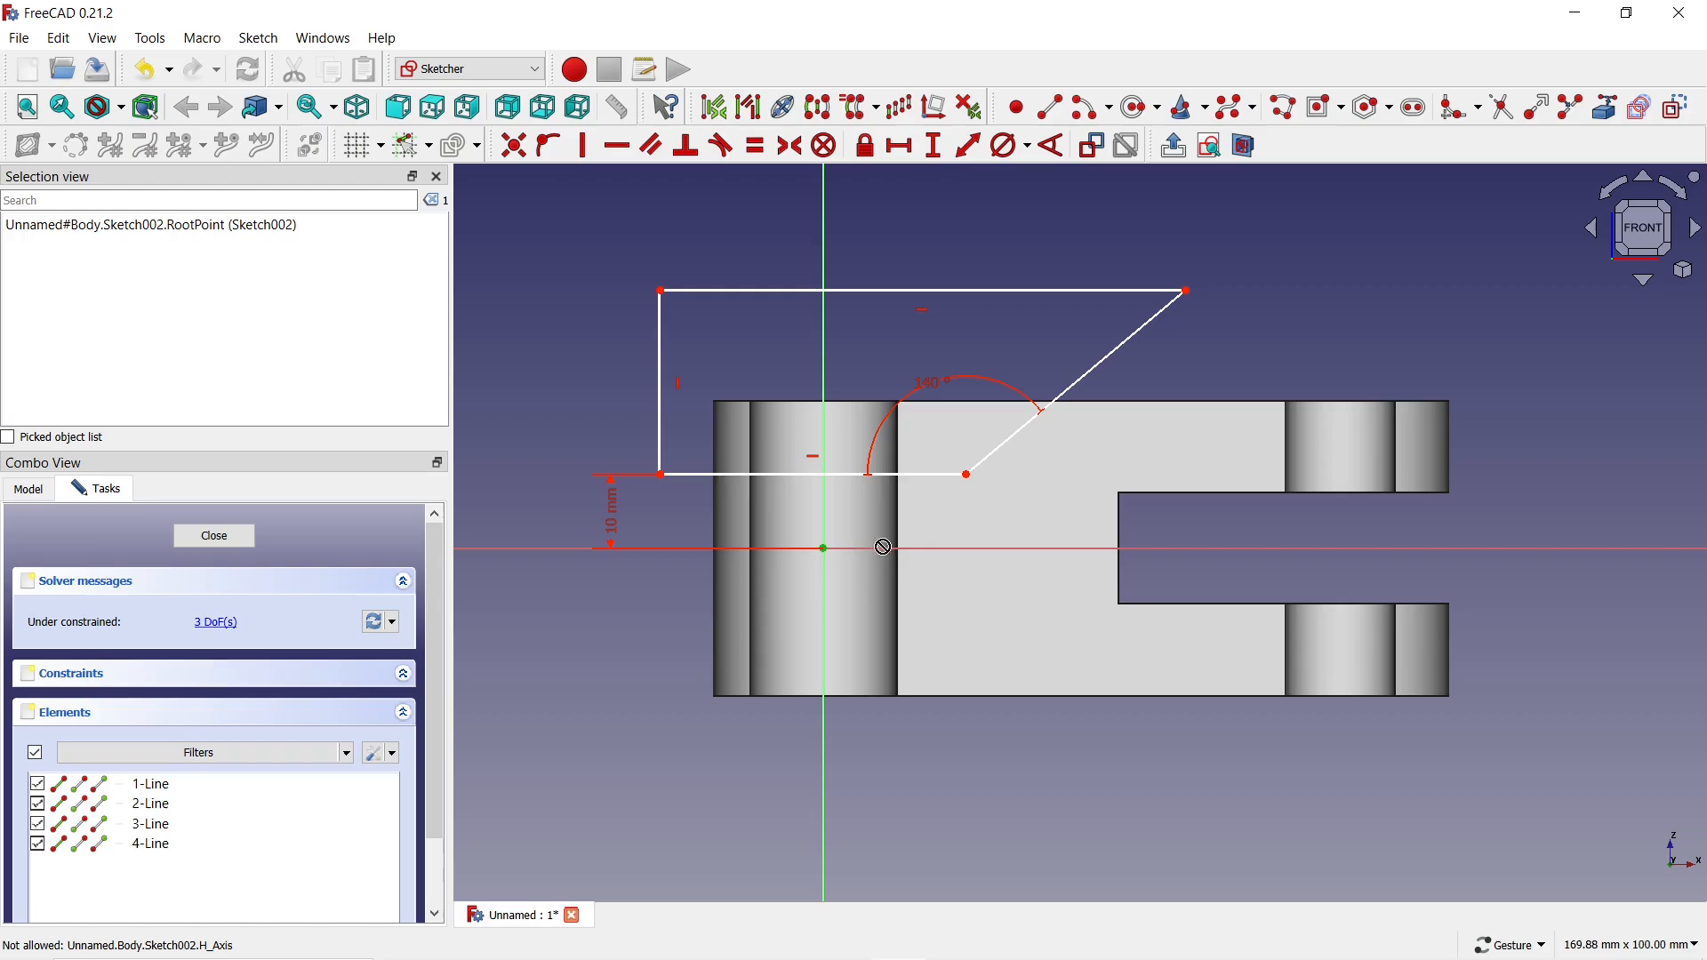
{"action": "left_click", "coordinate": [968, 475]}
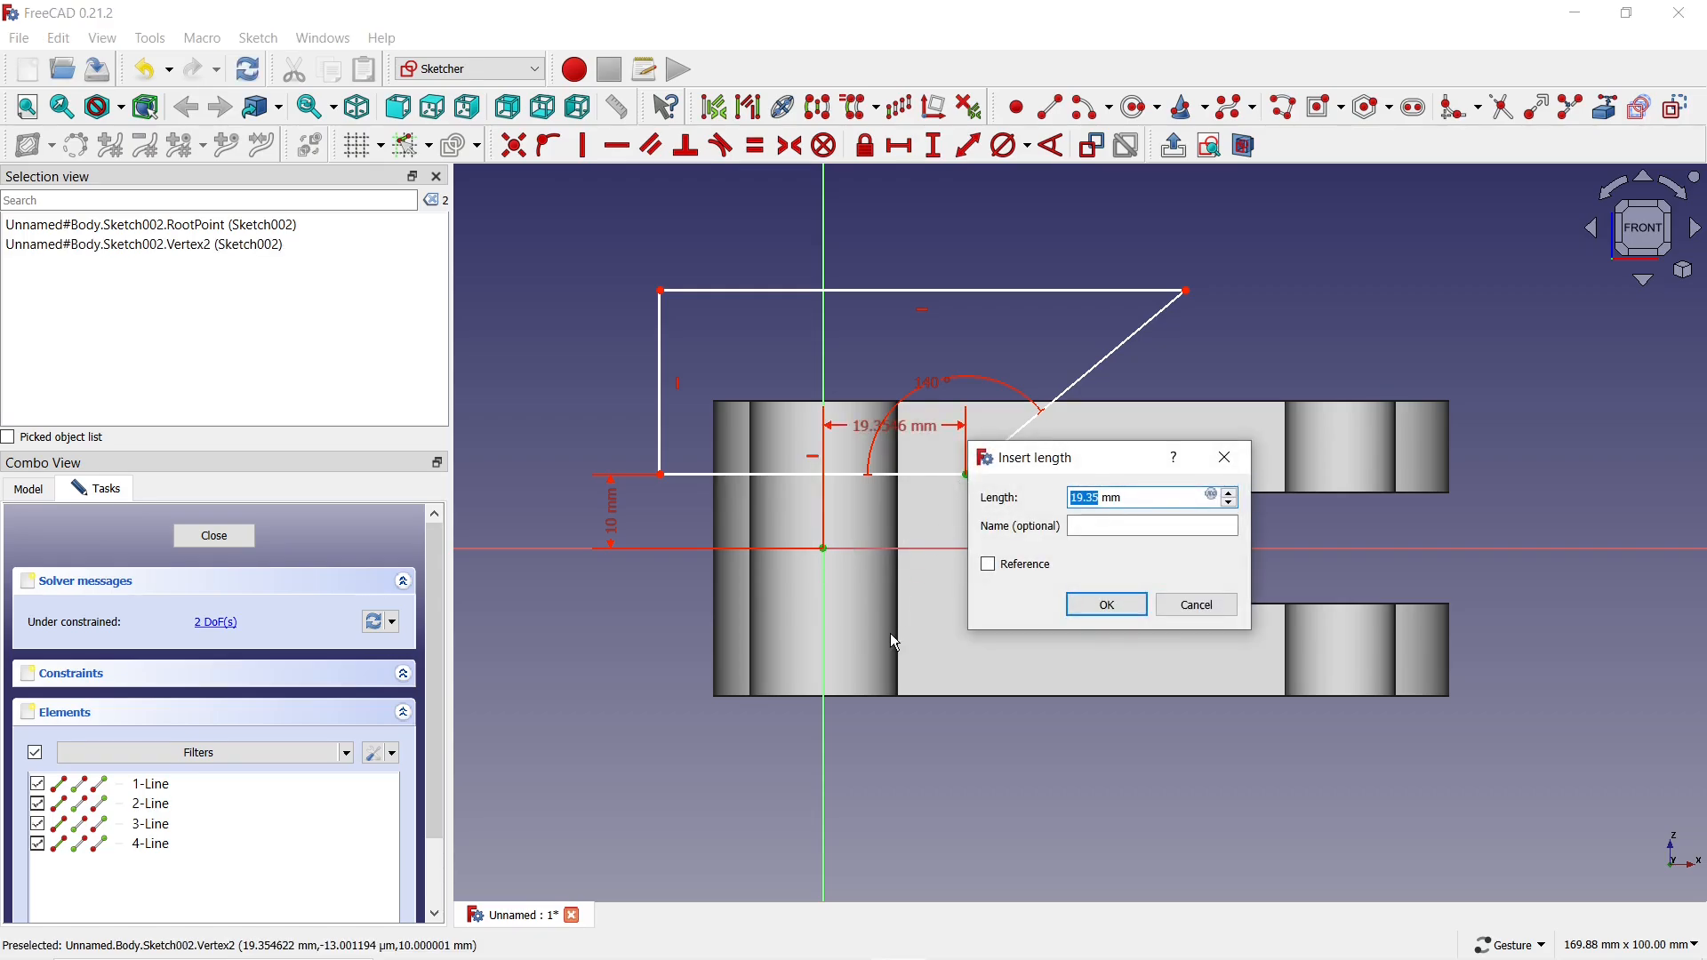
{"action": "type", "text": "20"}
{"action": "key", "text": "Return"}
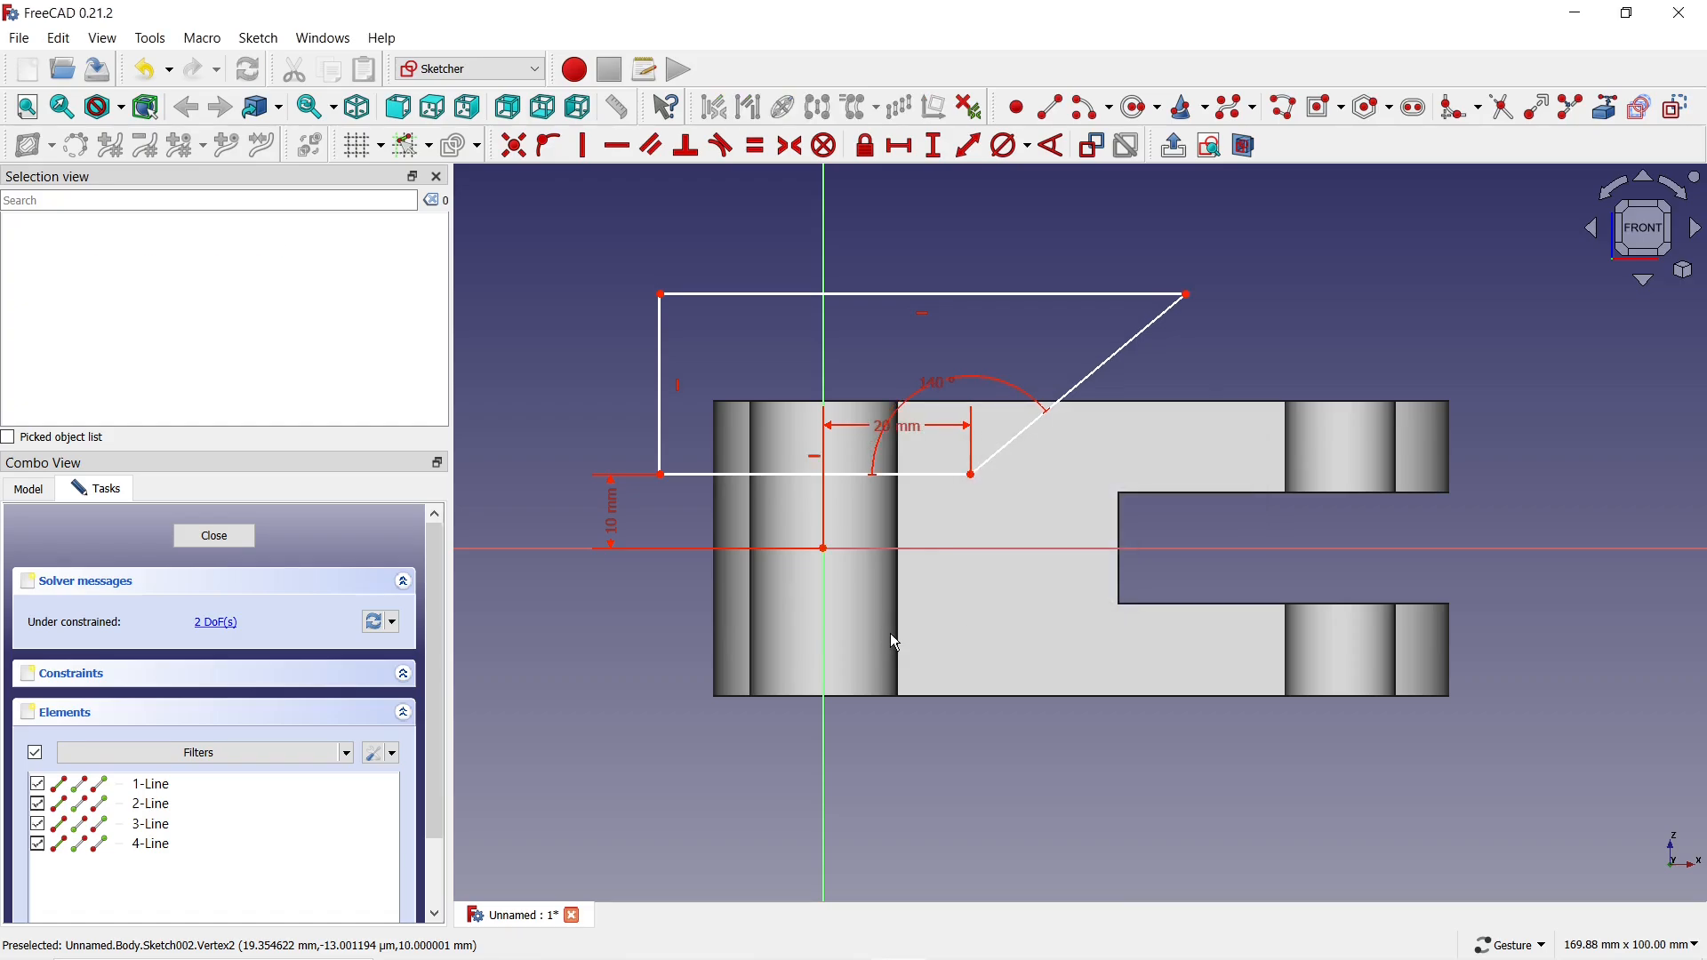
Constrain the length of the profile's vertical outer side to 20 mm
{"action": "left_click", "coordinate": [933, 145]}
{"action": "left_click", "coordinate": [661, 359]}
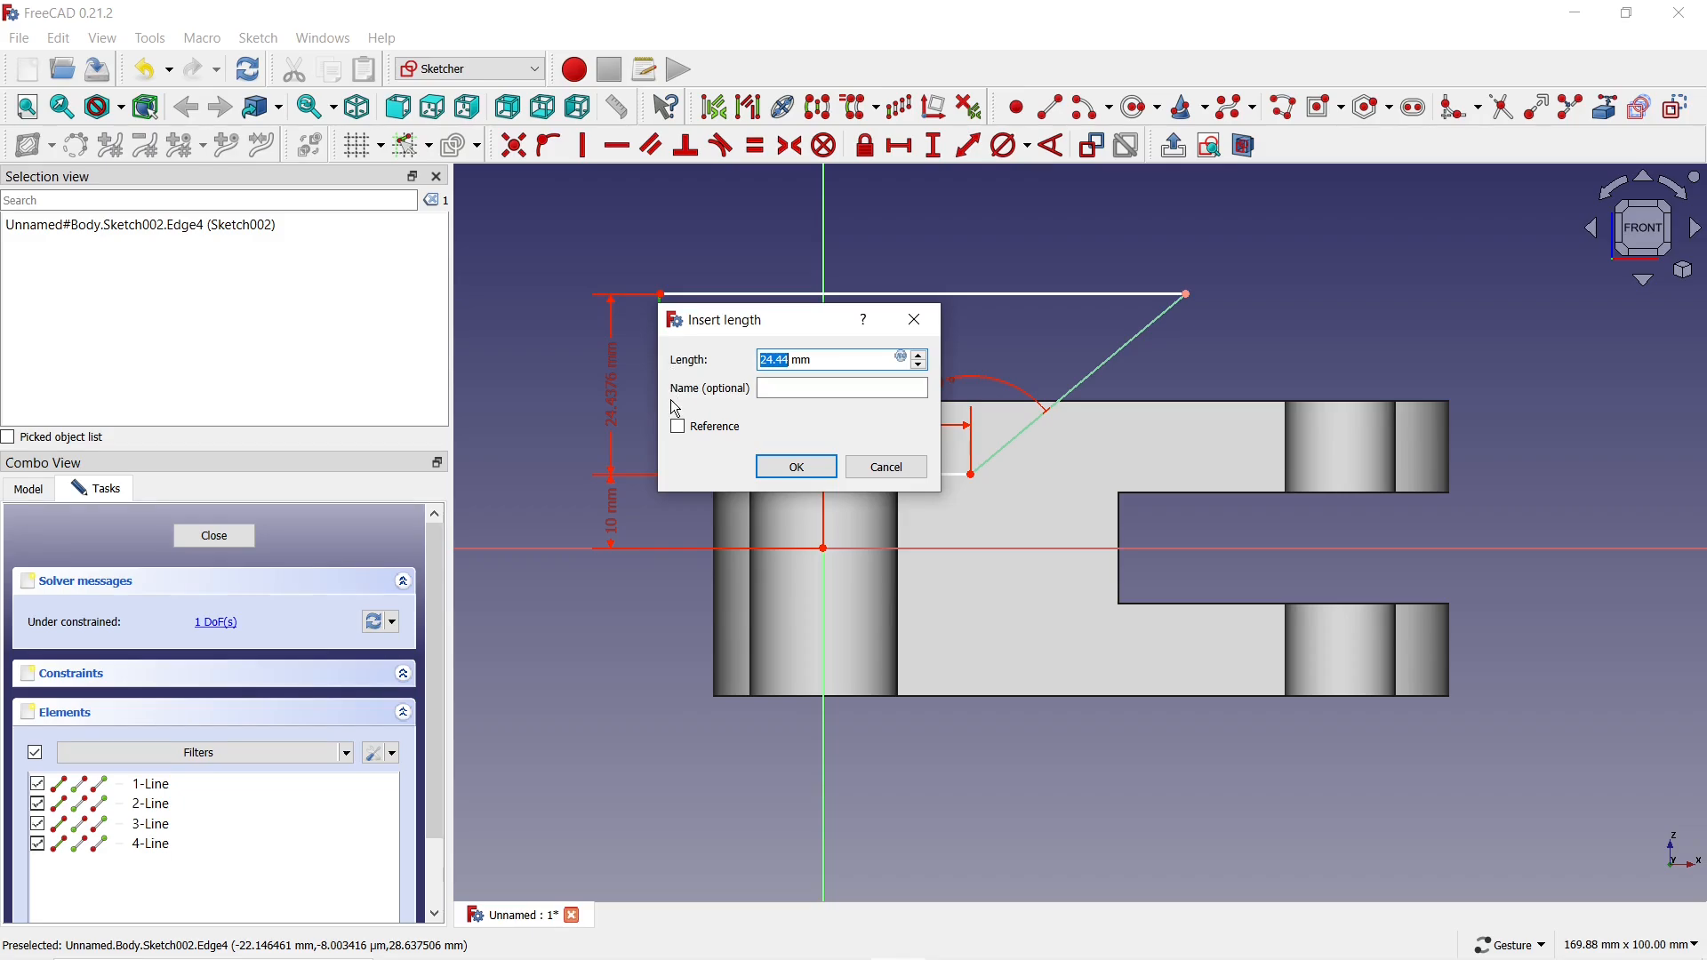
{"action": "type", "text": "20"}
{"action": "left_click", "coordinate": [781, 466]}
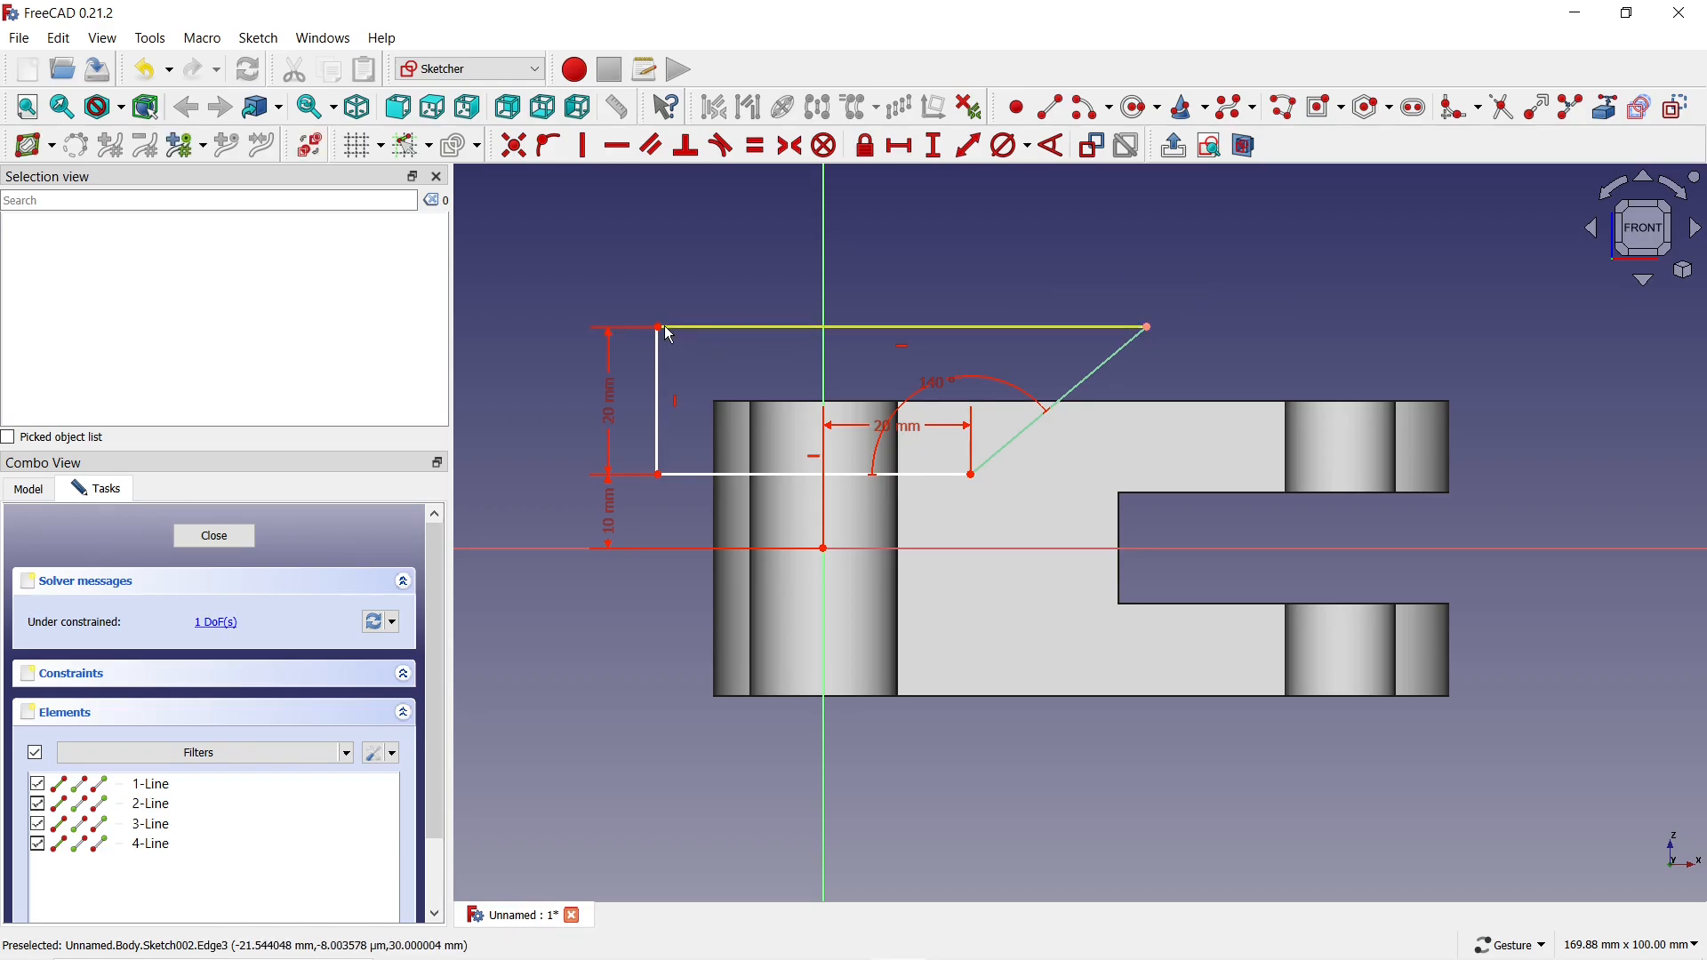
Pull the profile's outer side slightly inward, constrain its upper edge to 60 mm, and close the sketch
{"action": "mouse_move", "coordinate": [665, 333]}
{"action": "left_mouse_down"}
{"action": "mouse_move", "coordinate": [627, 332]}
{"action": "mouse_move", "coordinate": [683, 332]}
{"action": "left_mouse_up"}
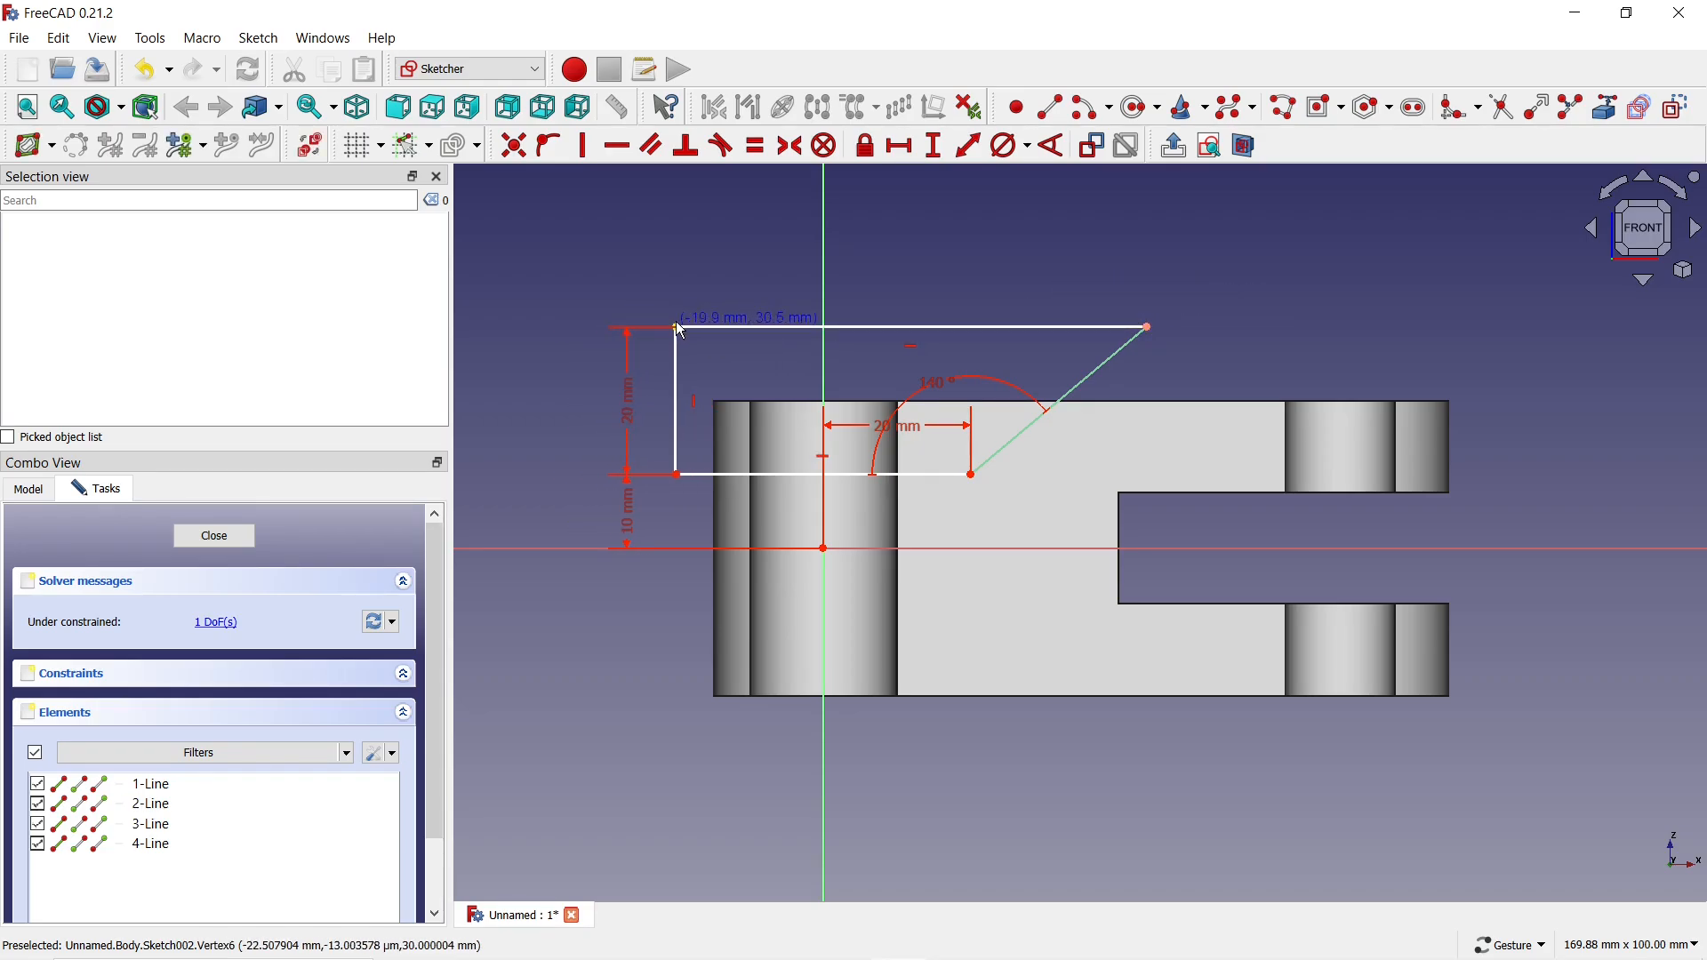
{"action": "left_click", "coordinate": [901, 145]}
{"action": "left_click", "coordinate": [889, 327]}
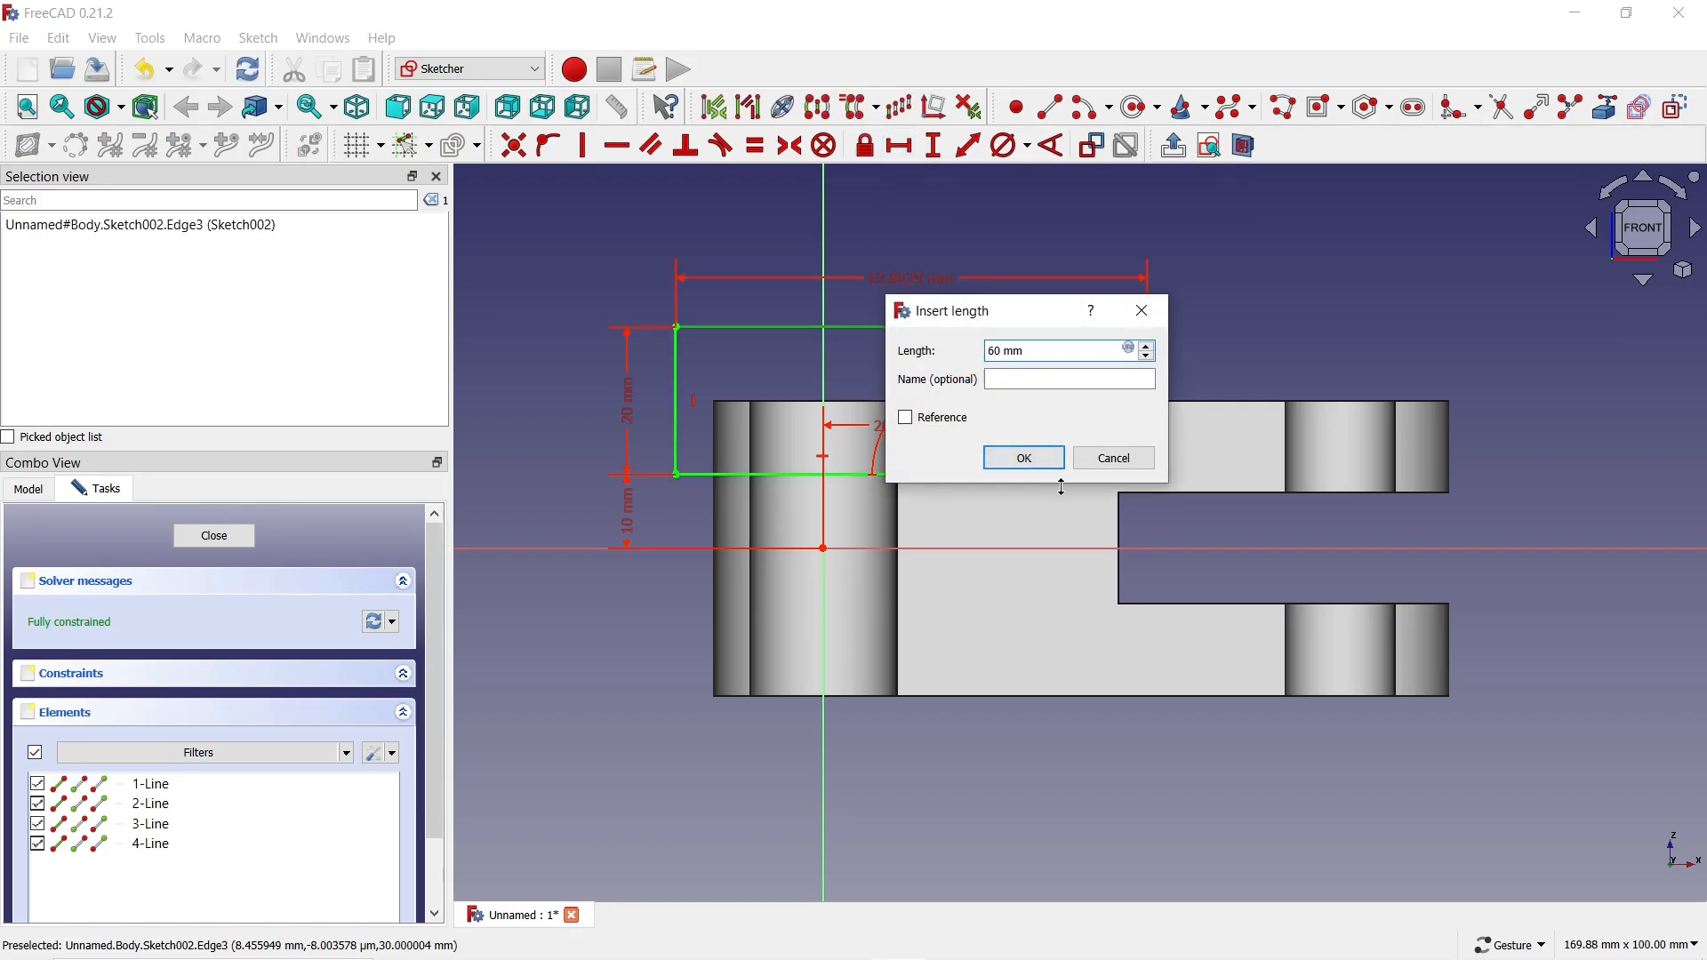
{"action": "left_click", "coordinate": [1049, 462]}
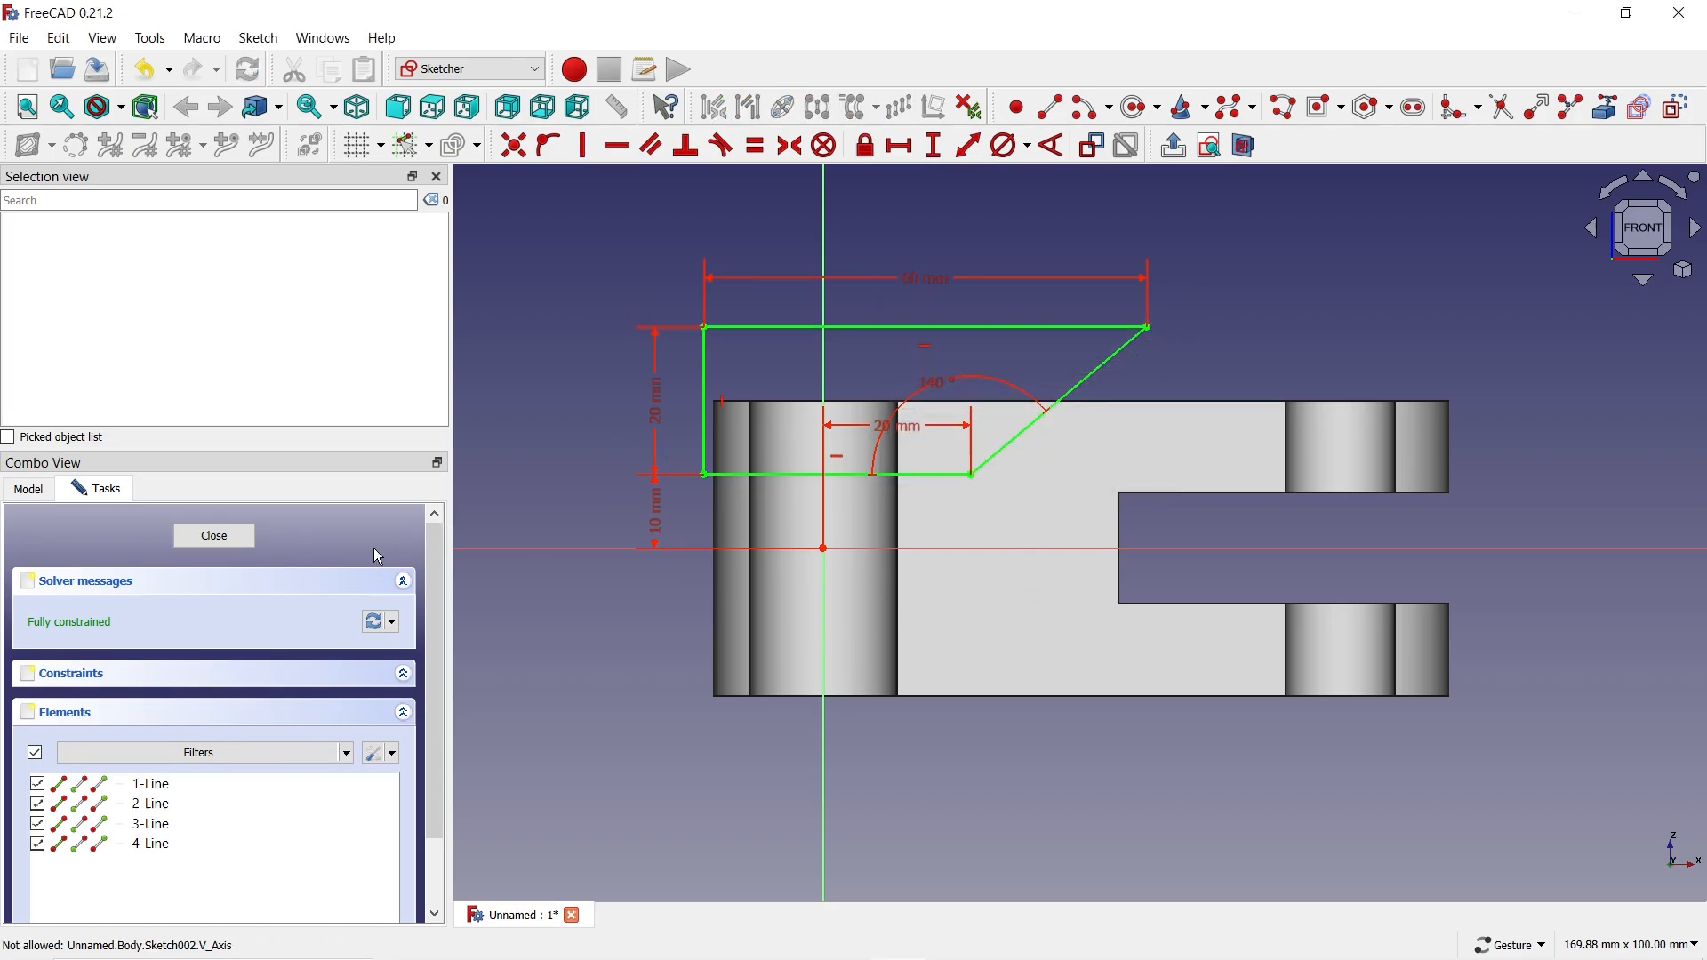
{"action": "left_click", "coordinate": [215, 537]}
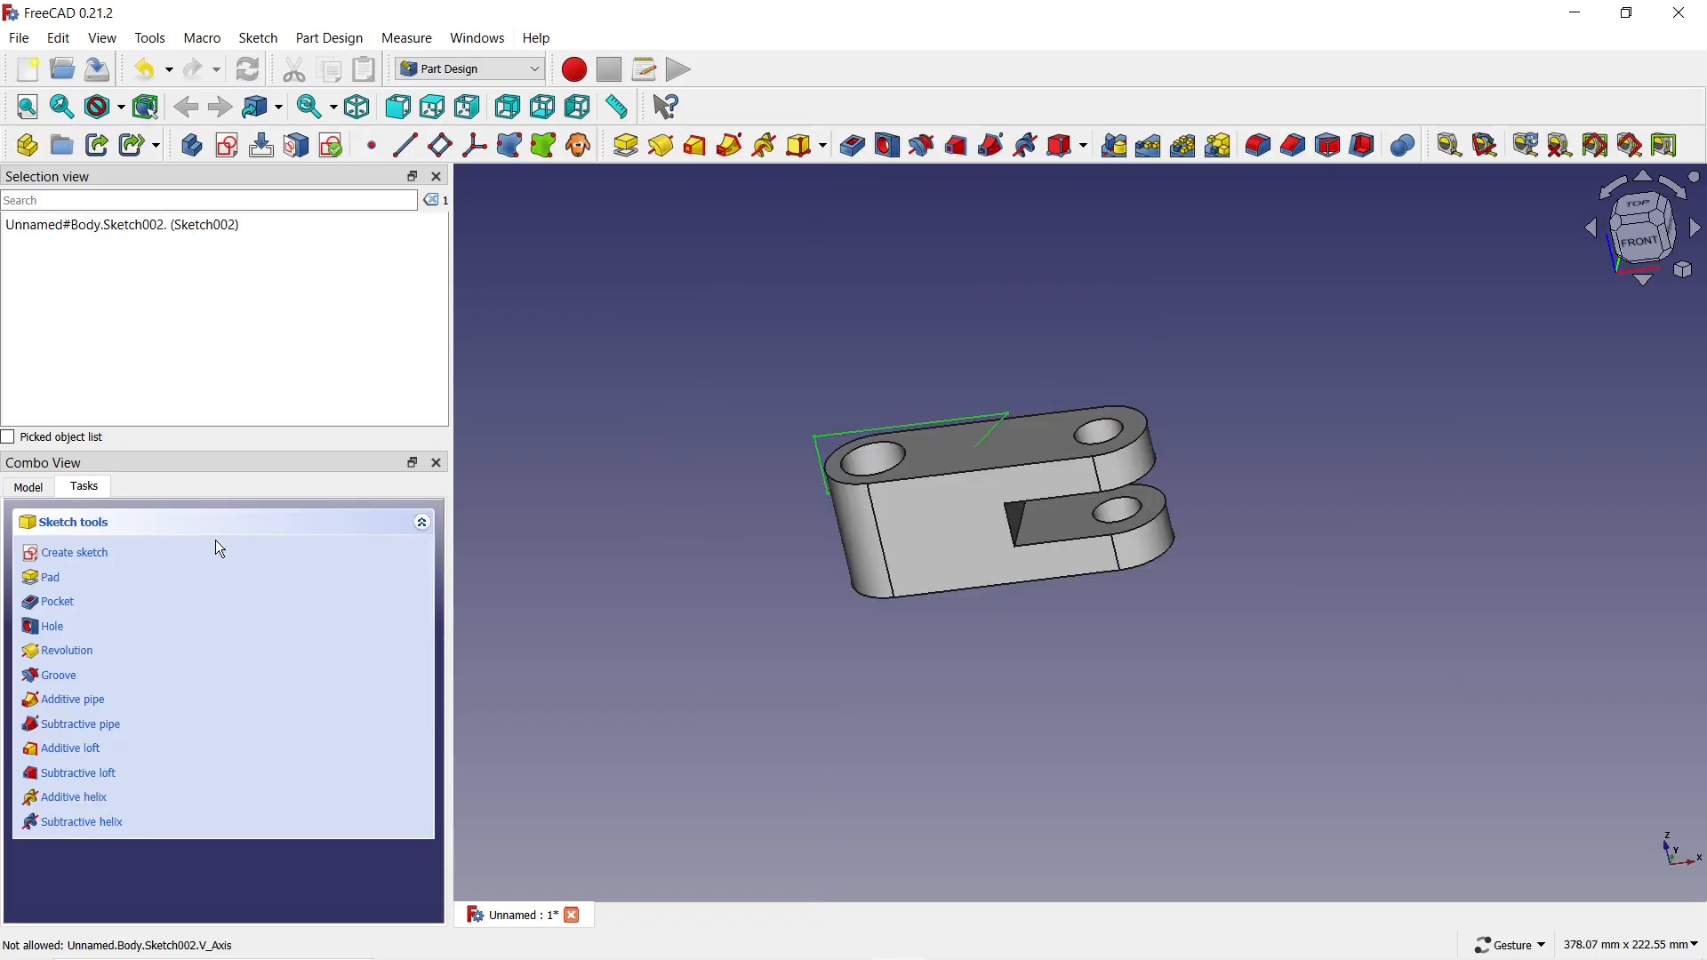
Pocket the sloped profile through all, symmetric to the sketch plane, to lower the body's large-hole end
{"action": "left_click", "coordinate": [853, 145]}
{"action": "left_click_drag", "start_coordinate": [669, 405], "coordinate": [872, 534]}
{"action": "scroll", "coordinate": [1096, 740], "scroll_direction": "up", "scroll_amount": 3}
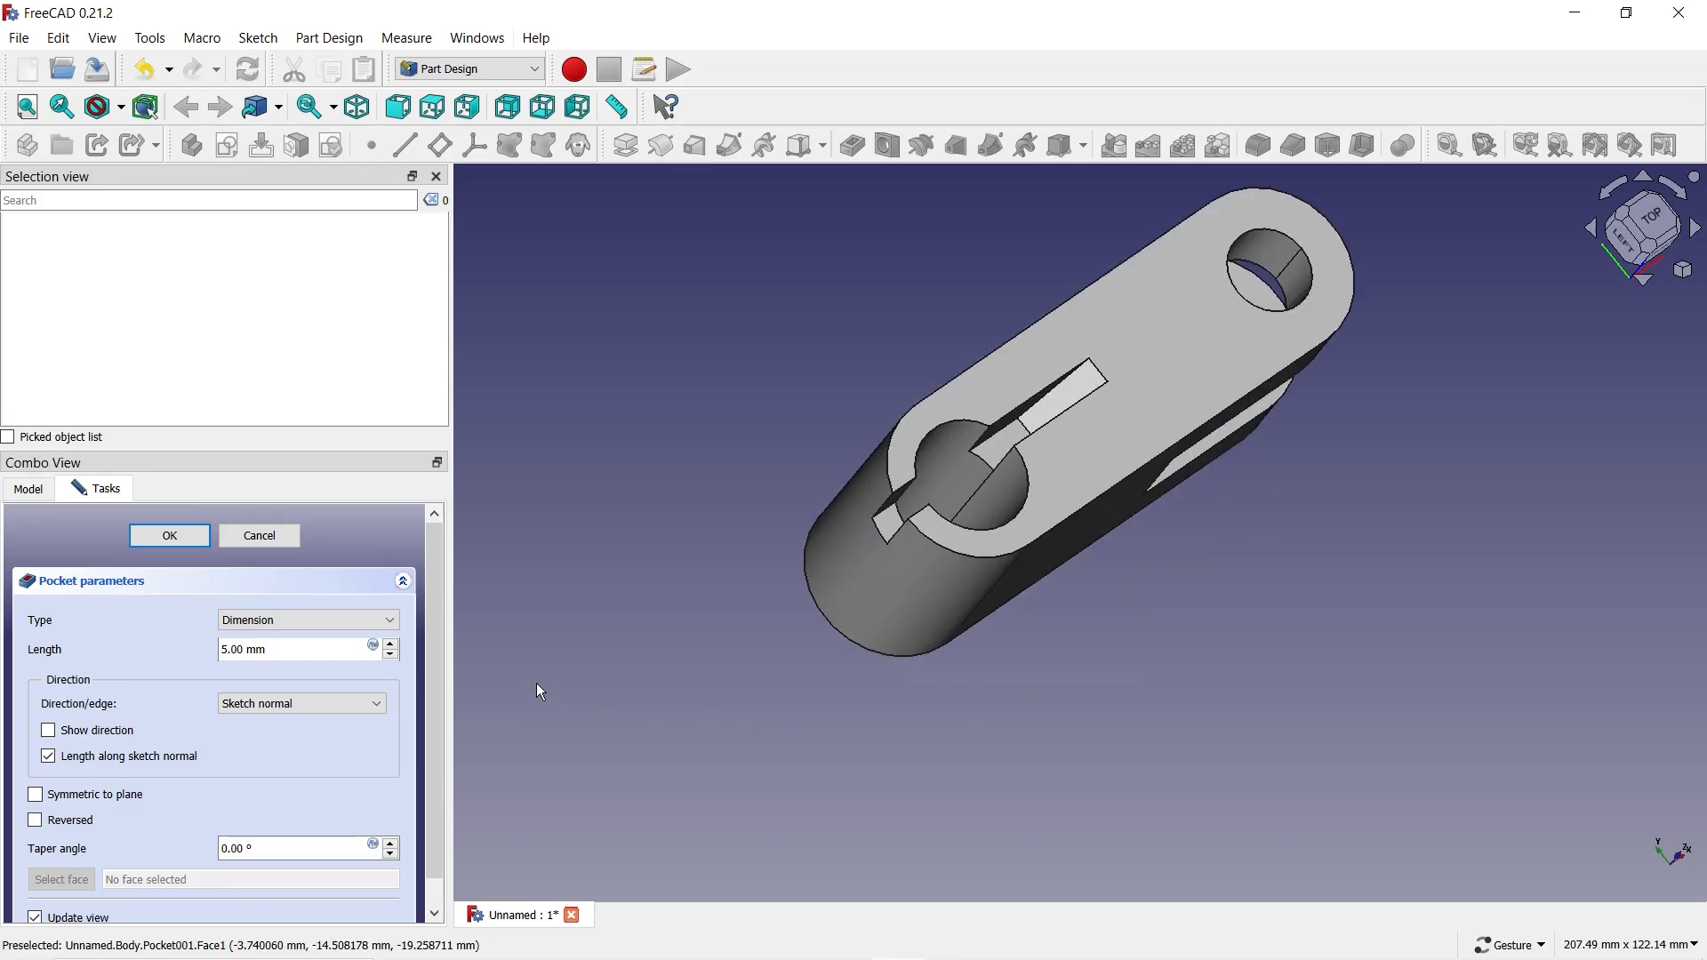
{"action": "left_click", "coordinate": [308, 620]}
{"action": "left_click", "coordinate": [270, 656]}
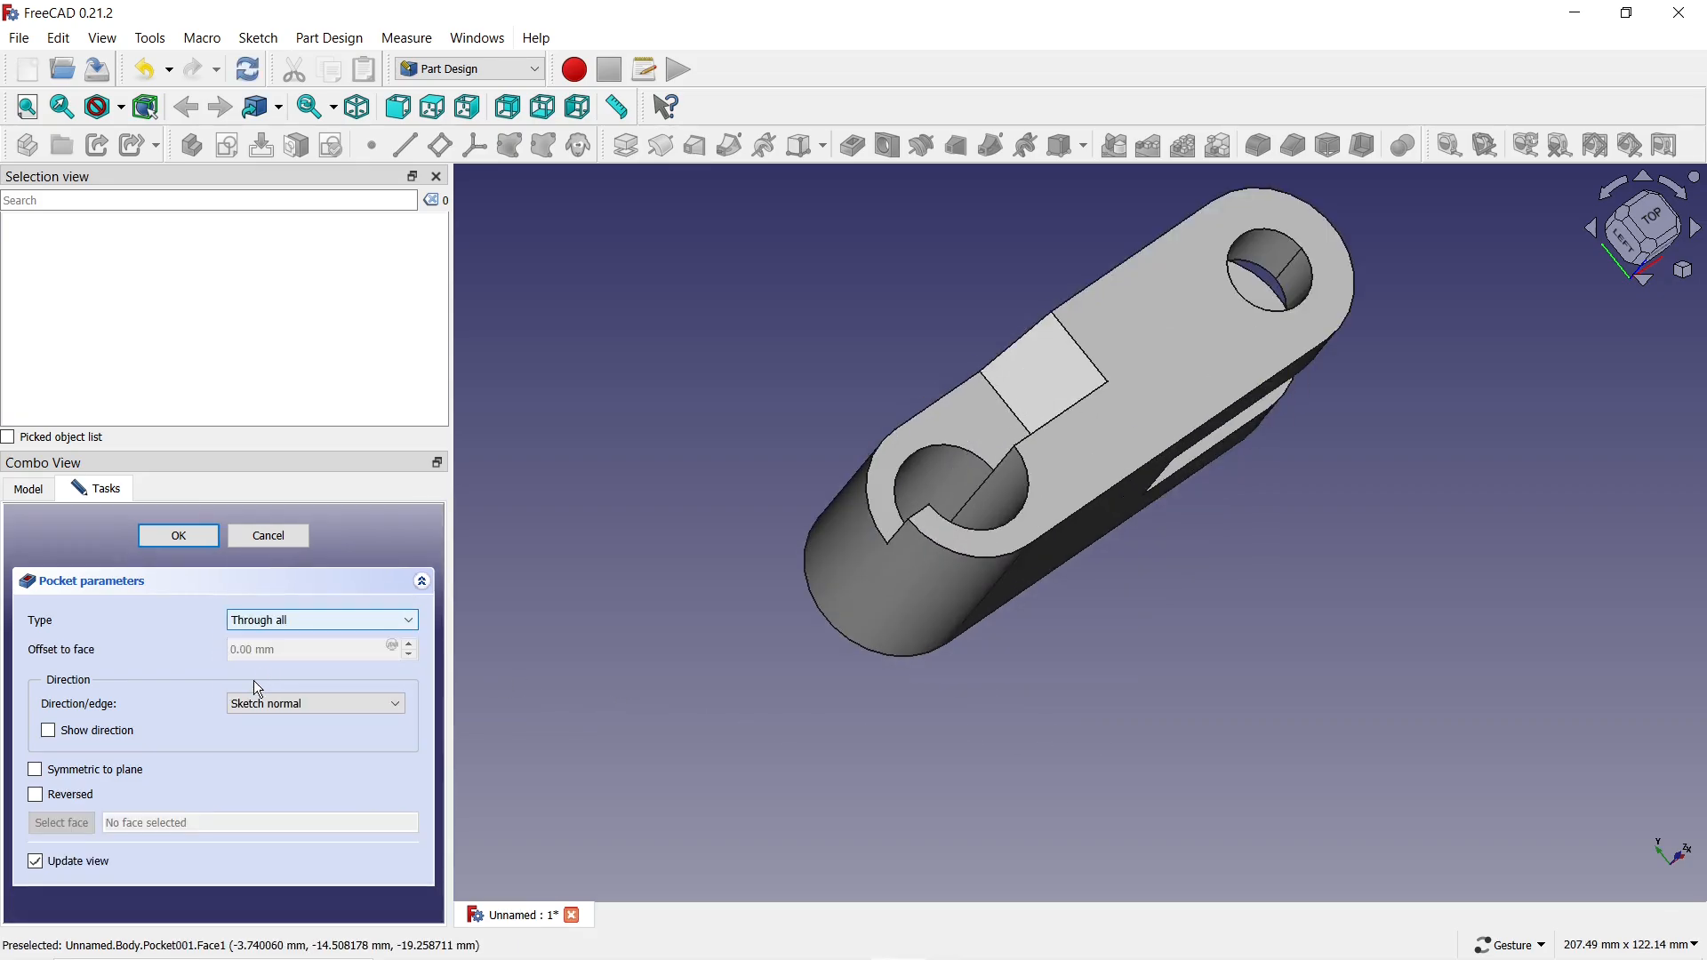
{"action": "left_click", "coordinate": [36, 772]}
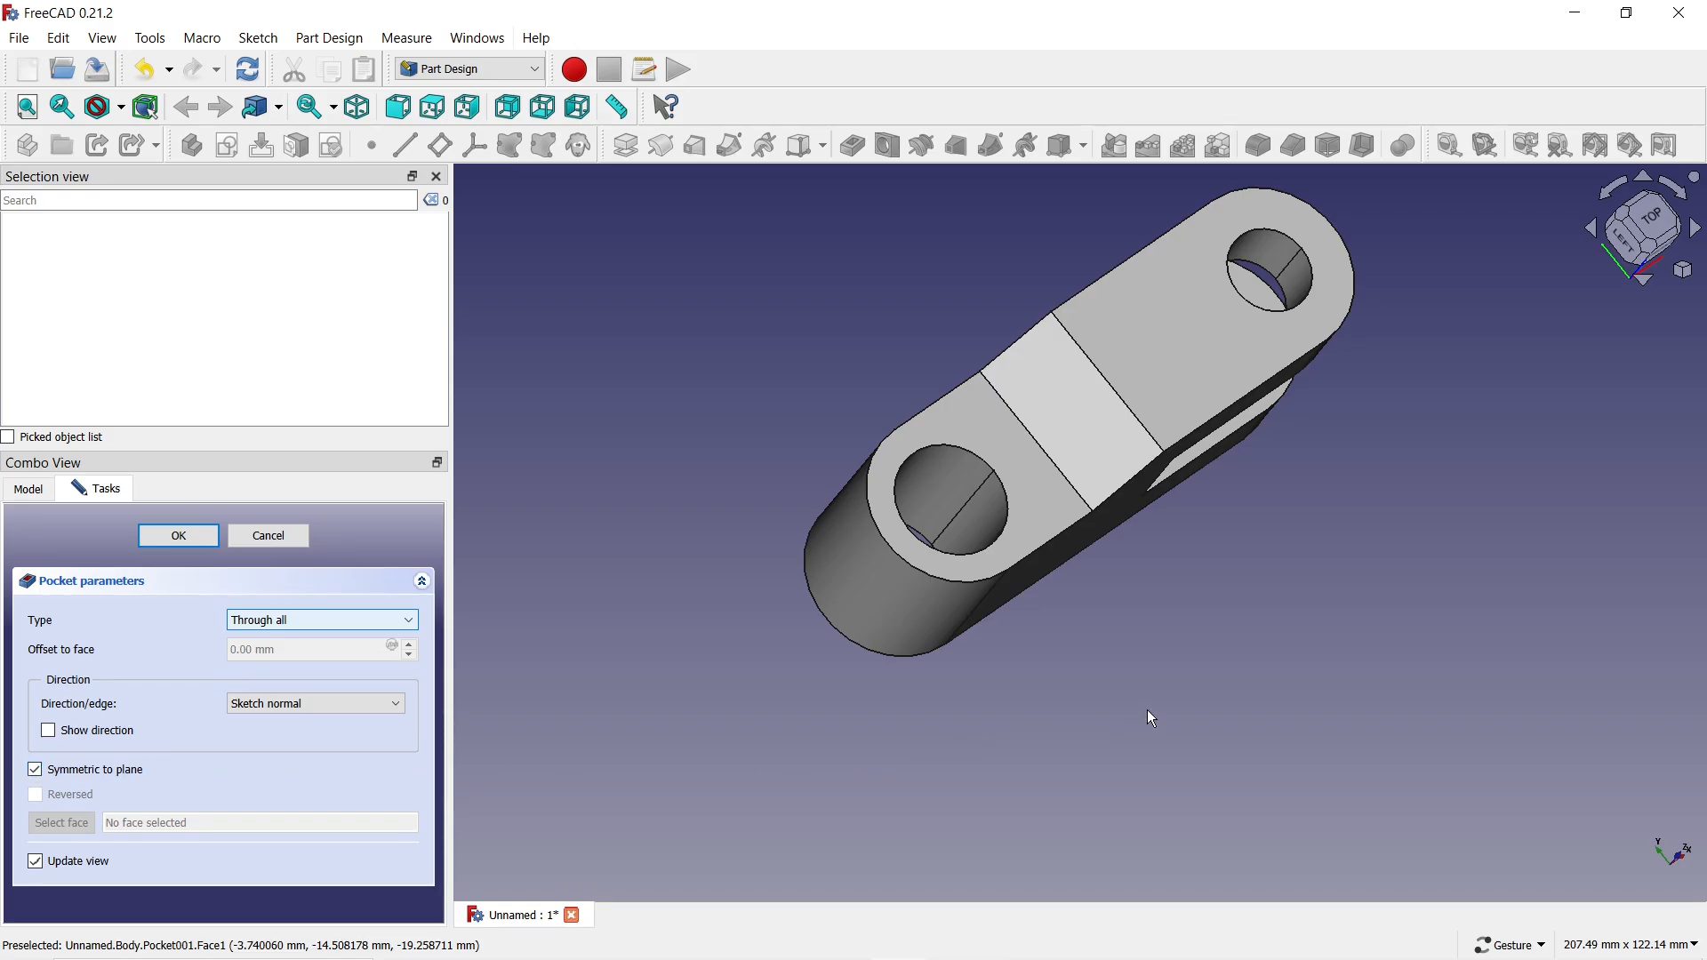
{"action": "left_click_drag", "start_coordinate": [1129, 703], "coordinate": [1009, 553]}
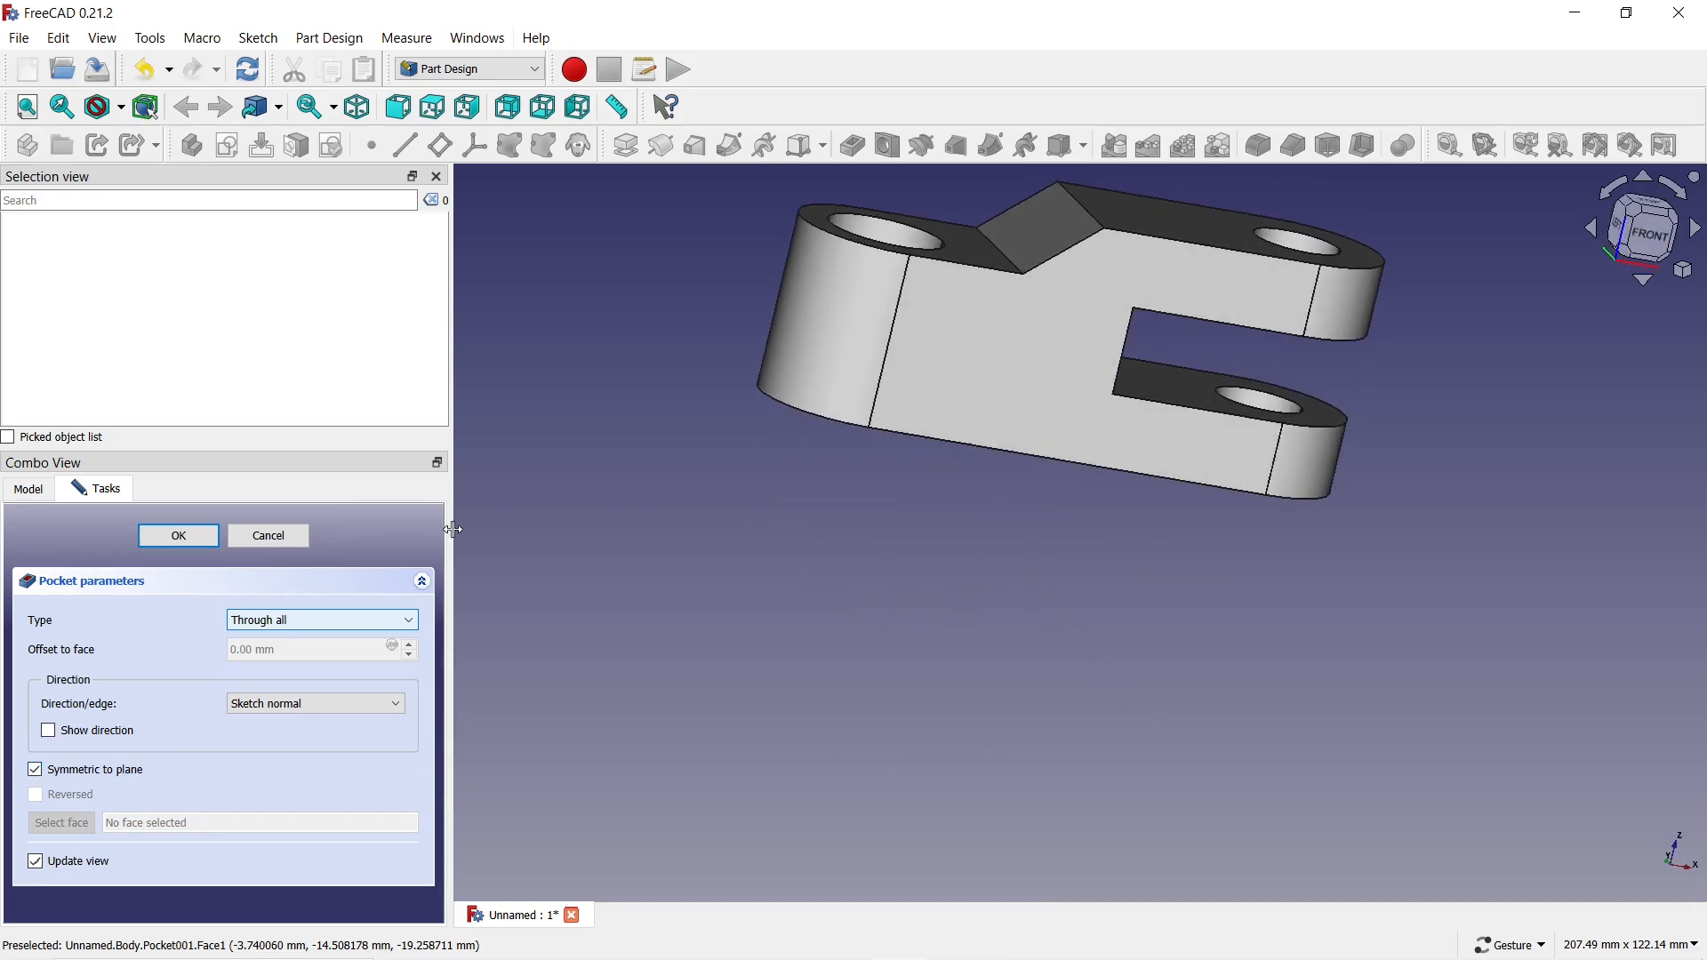
{"action": "left_click", "coordinate": [179, 537]}
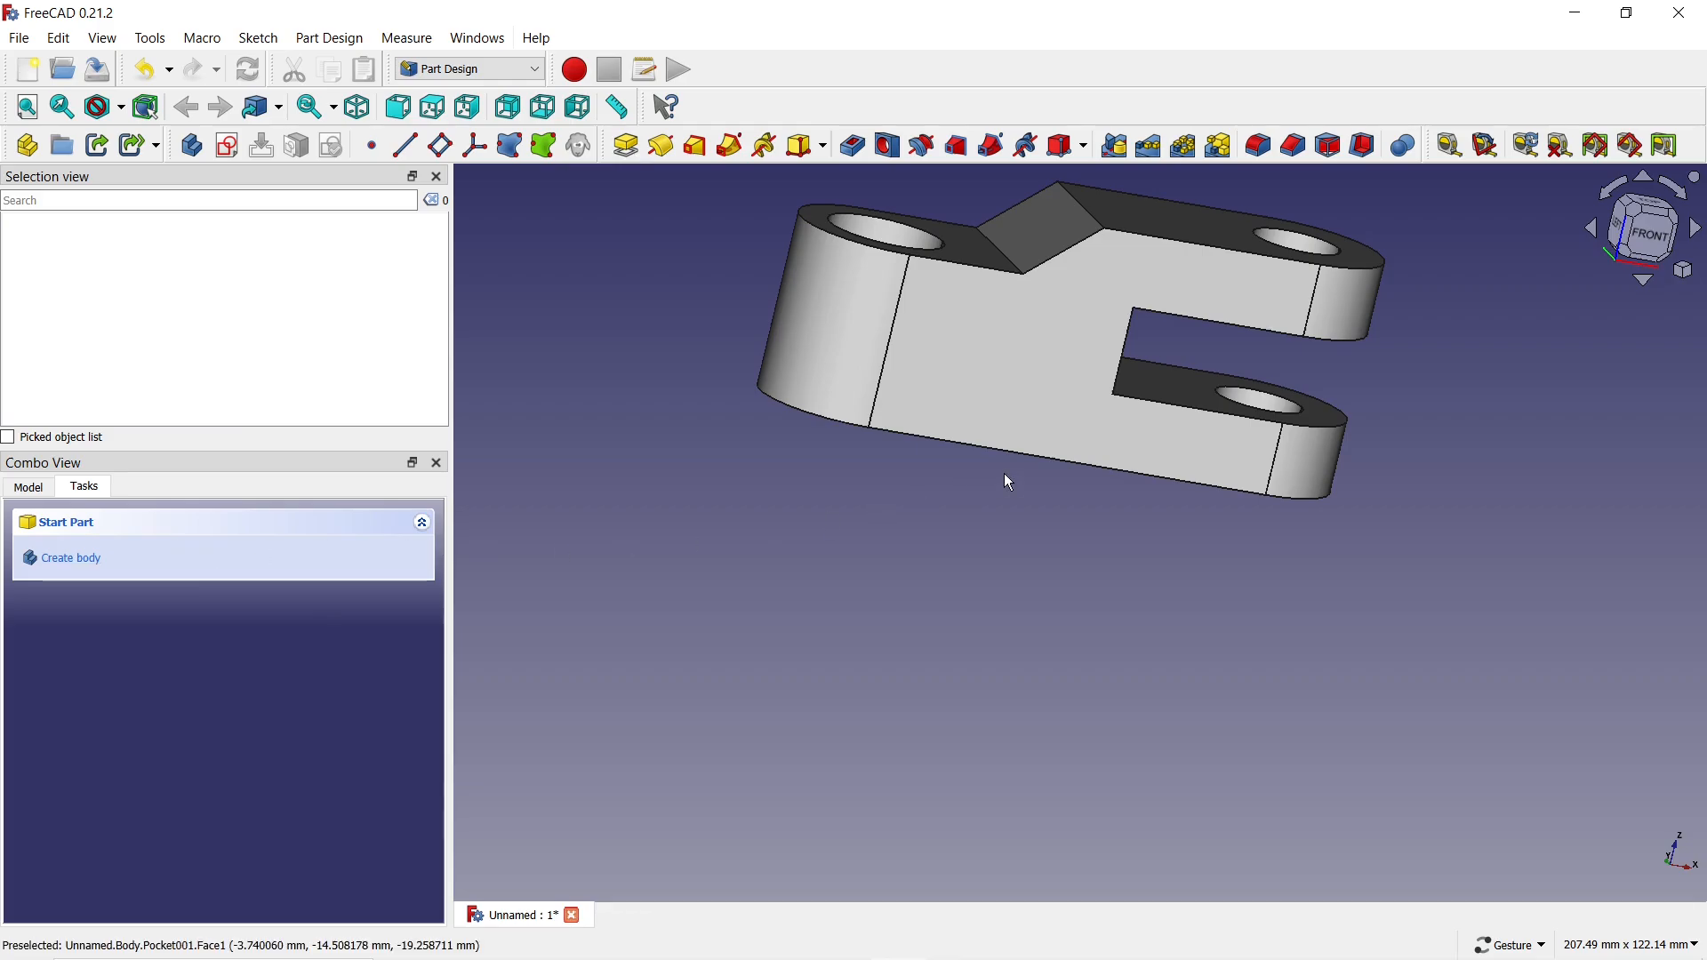
Fillet the two edges bounding the sloped face on the body's upper side with an 8 mm radius
{"action": "left_click_drag", "start_coordinate": [1010, 482], "coordinate": [999, 622]}
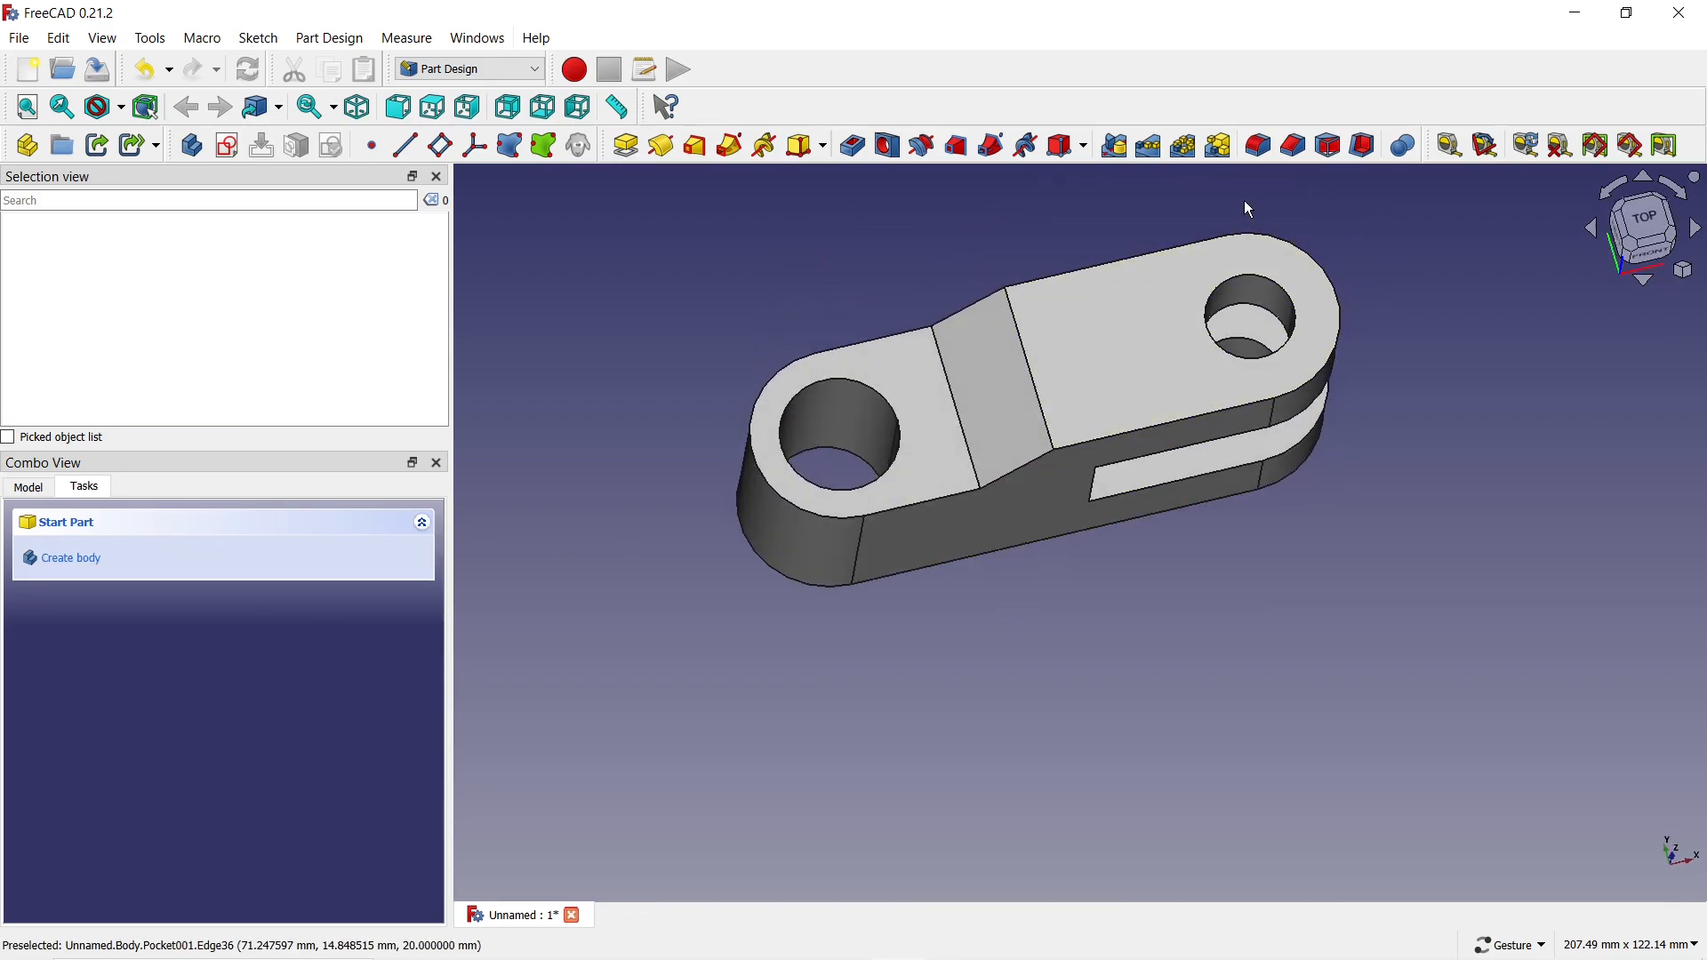
{"action": "left_click", "coordinate": [1258, 145]}
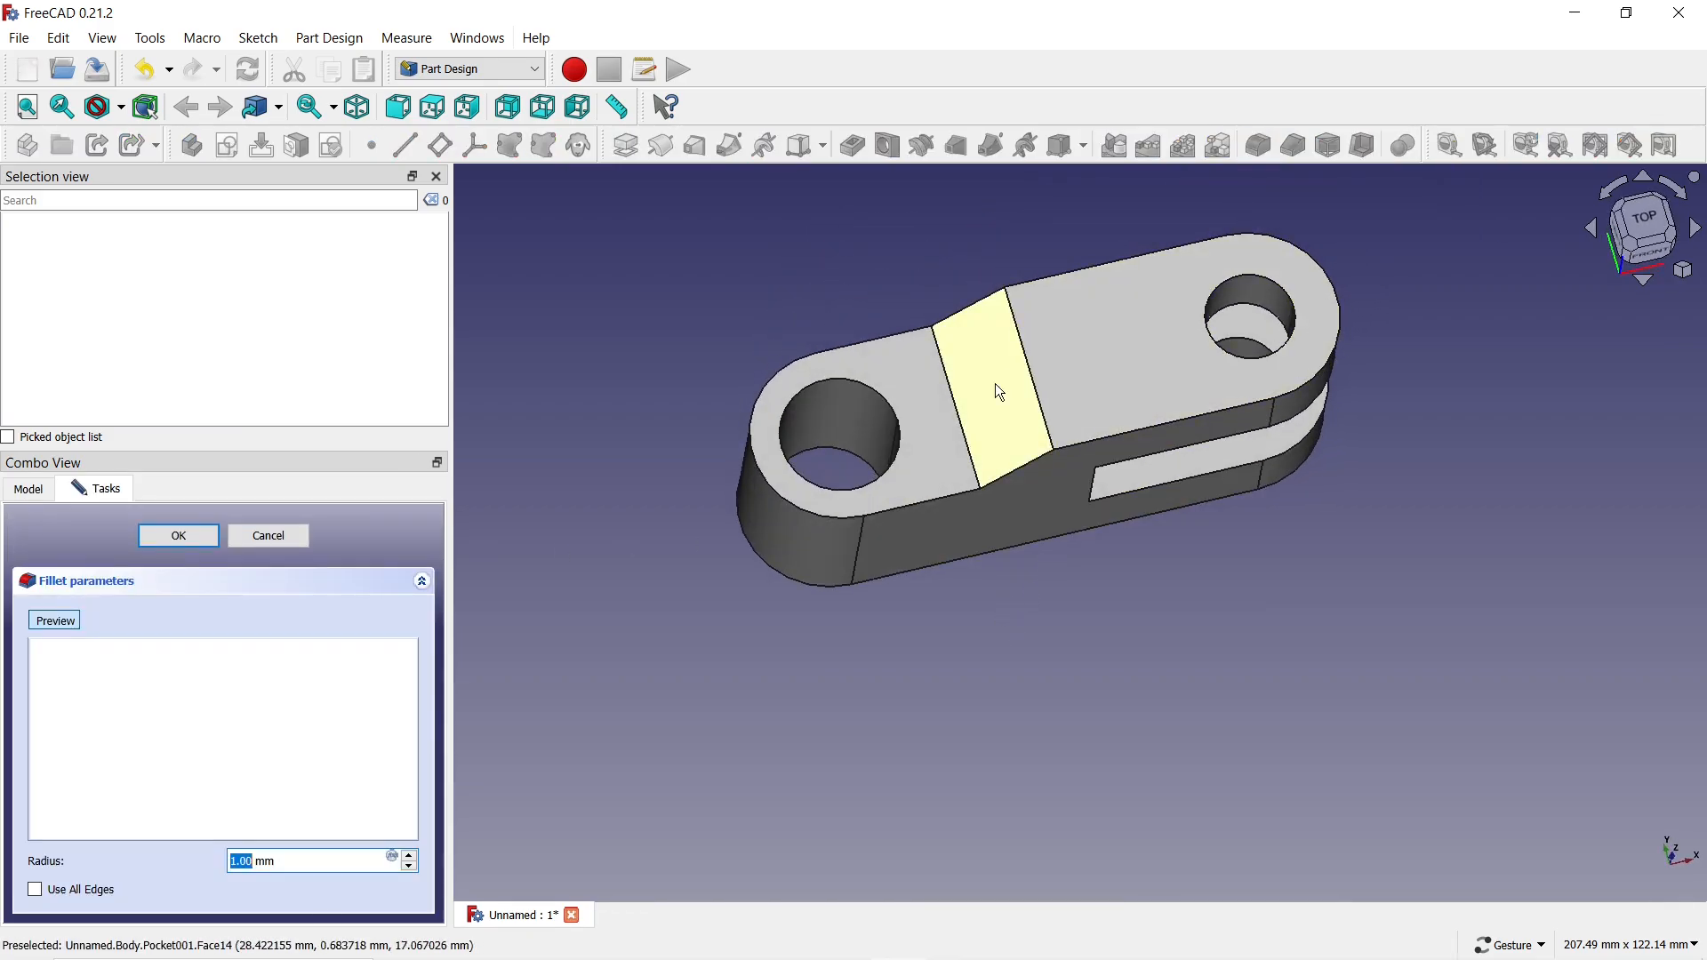
{"action": "left_click", "coordinate": [958, 414]}
{"action": "left_click", "coordinate": [1029, 376]}
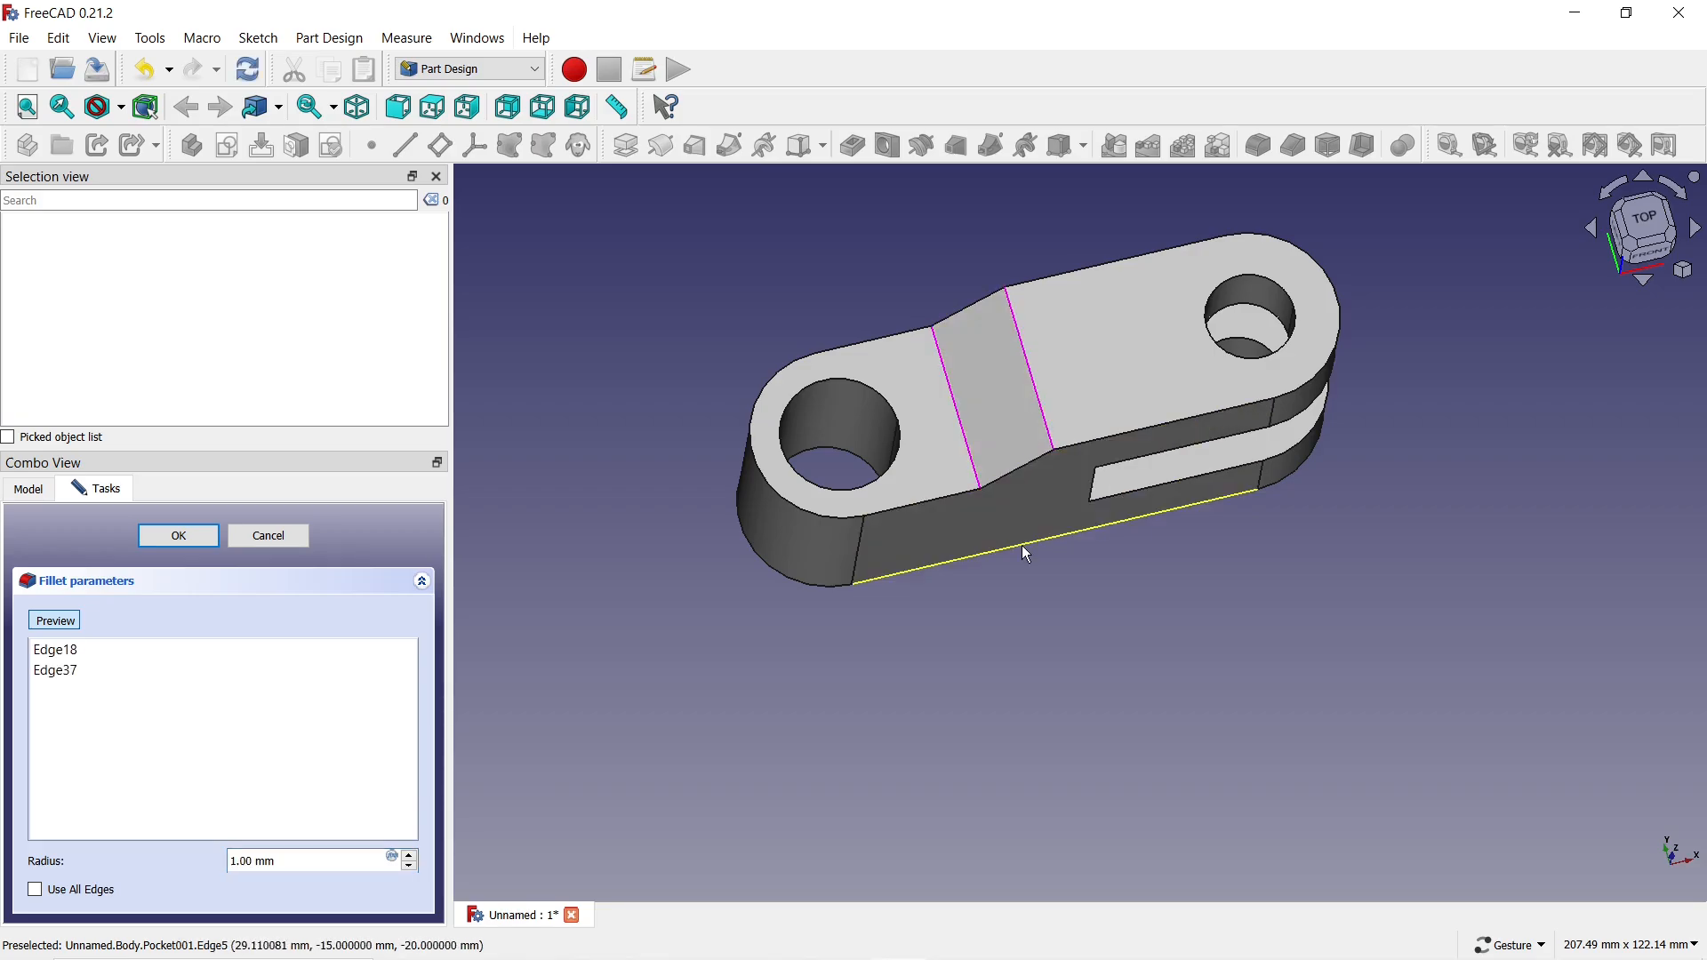
{"action": "scroll", "coordinate": [412, 853], "scroll_direction": "up", "scroll_amount": 6}
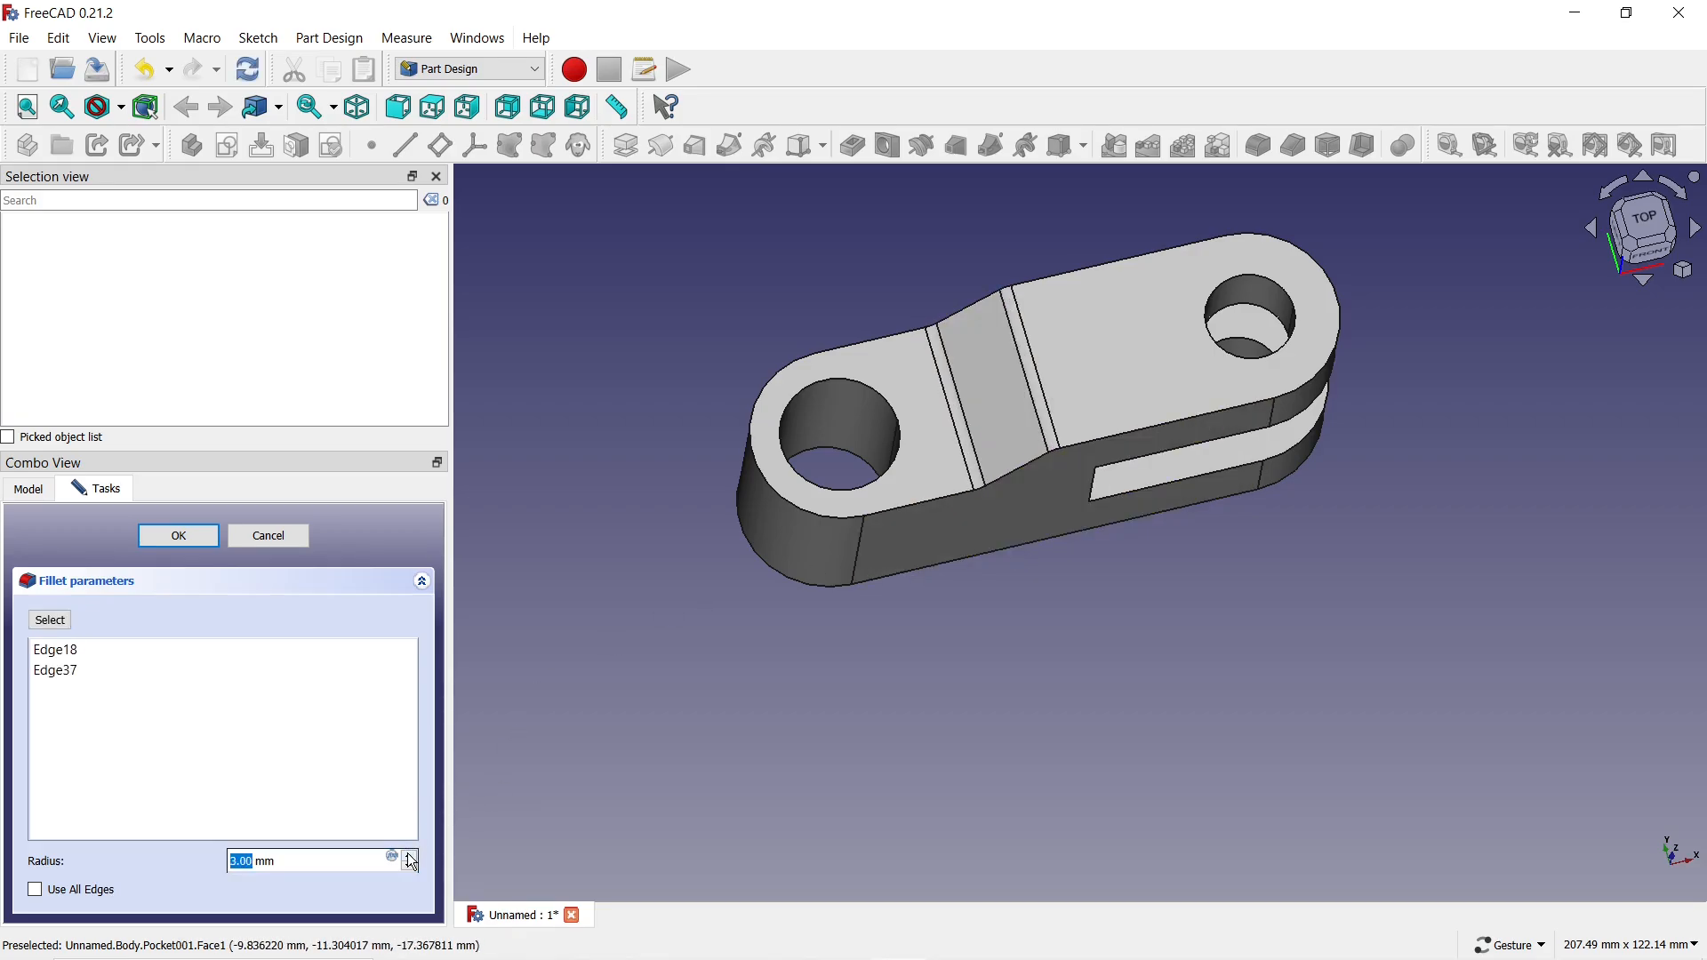
{"action": "scroll", "coordinate": [413, 863], "scroll_direction": "up", "scroll_amount": 1}
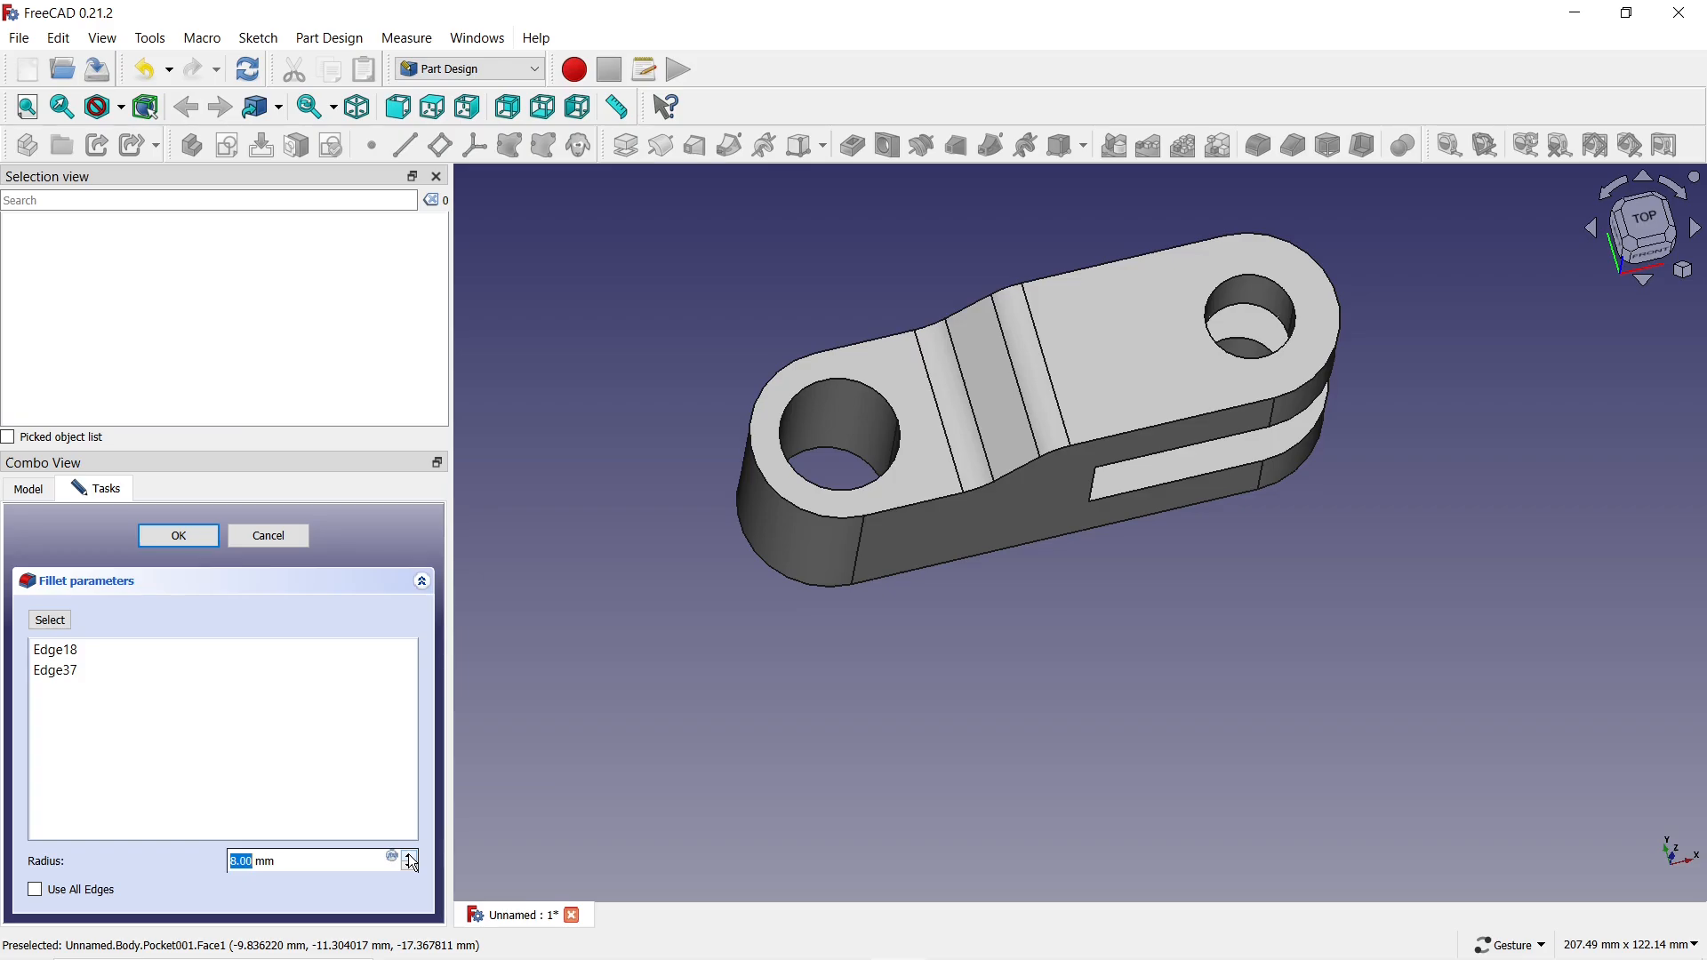
{"action": "left_click_drag", "start_coordinate": [996, 696], "coordinate": [1058, 583]}
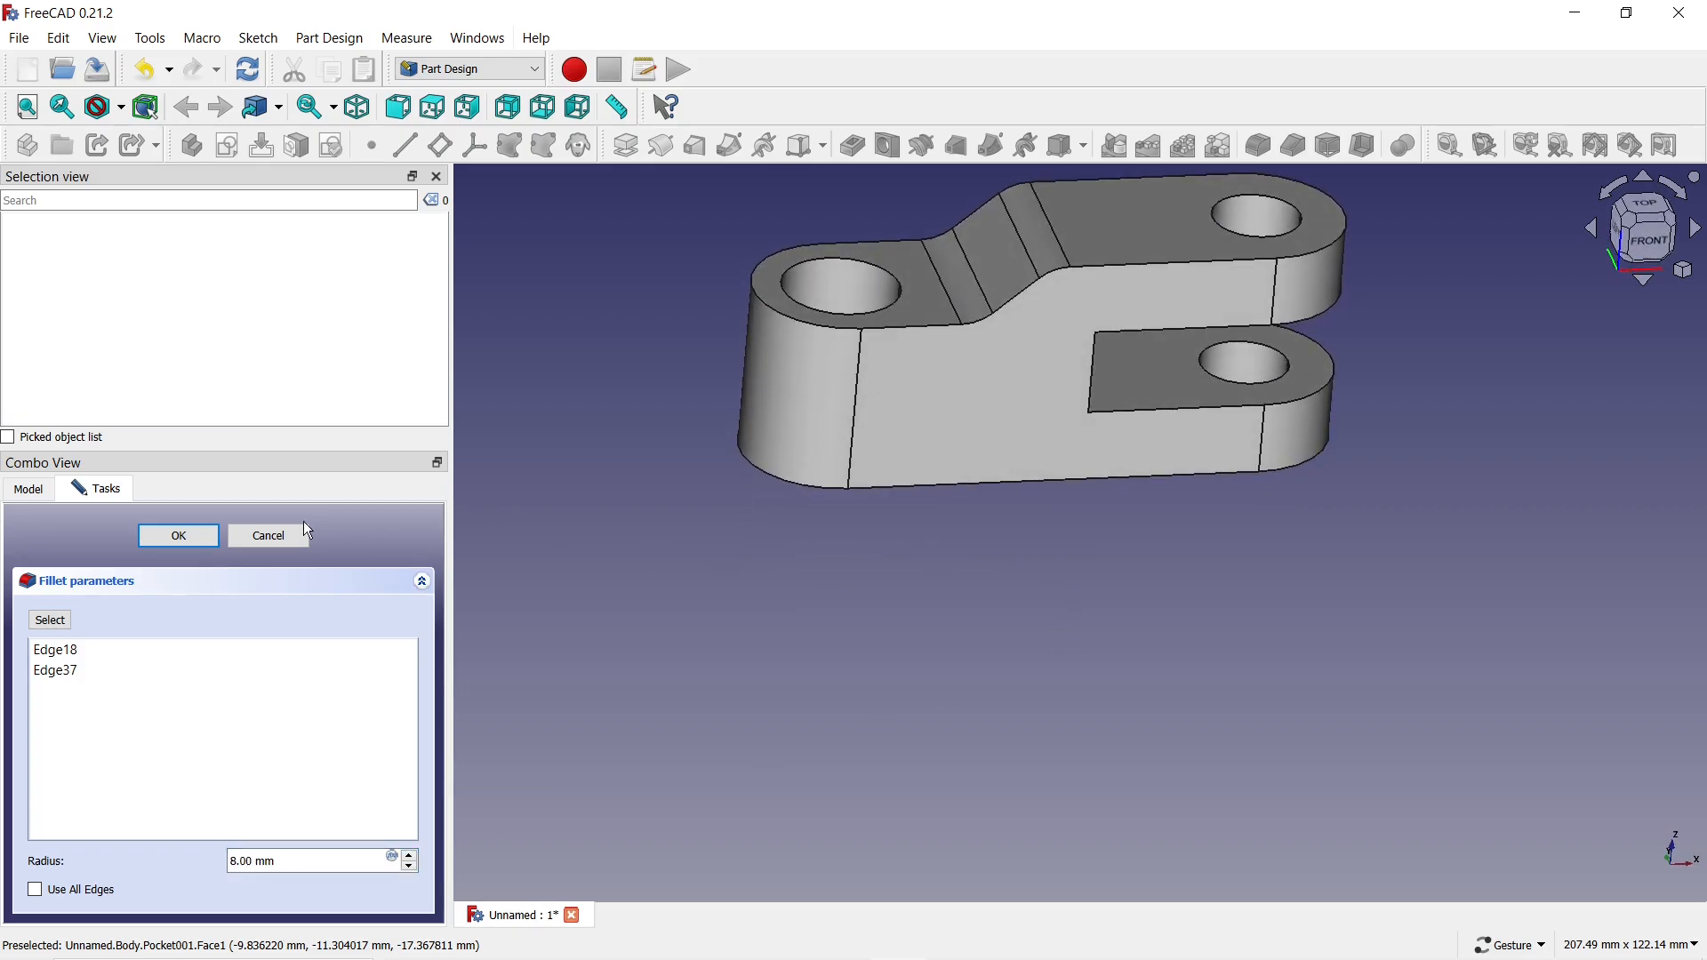
{"action": "left_click", "coordinate": [199, 537]}
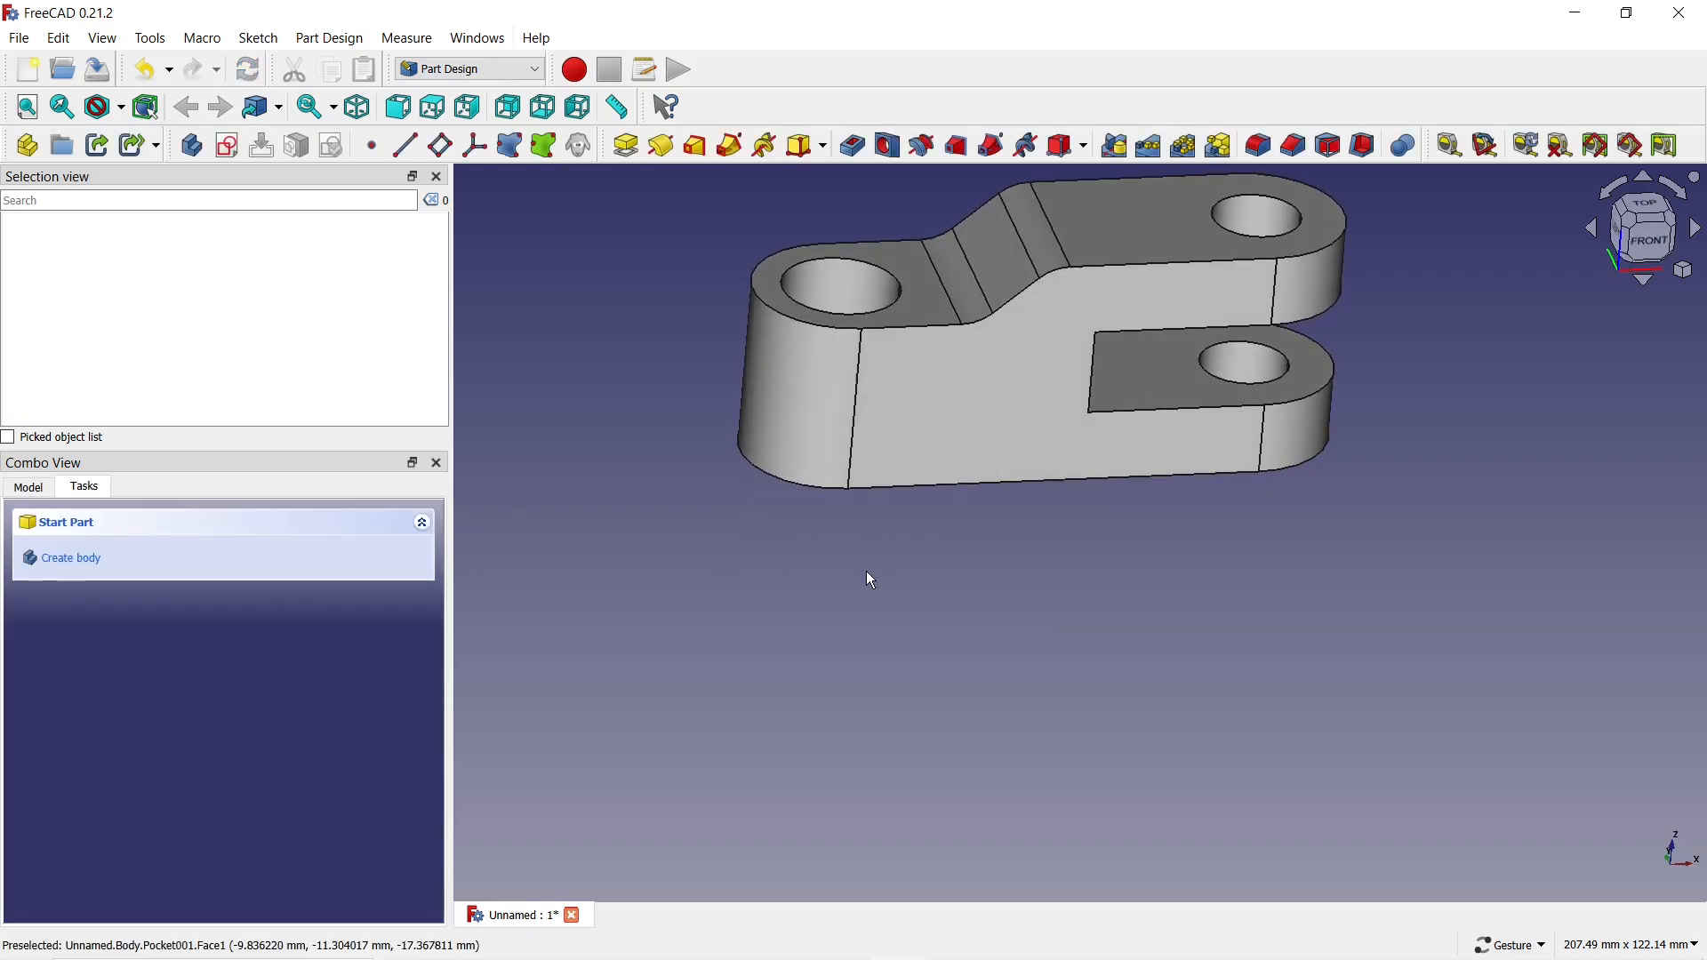
Mirror the sloped pocket and its fillet together across the base XY plane
{"action": "left_click_drag", "start_coordinate": [1410, 556], "coordinate": [1446, 549]}
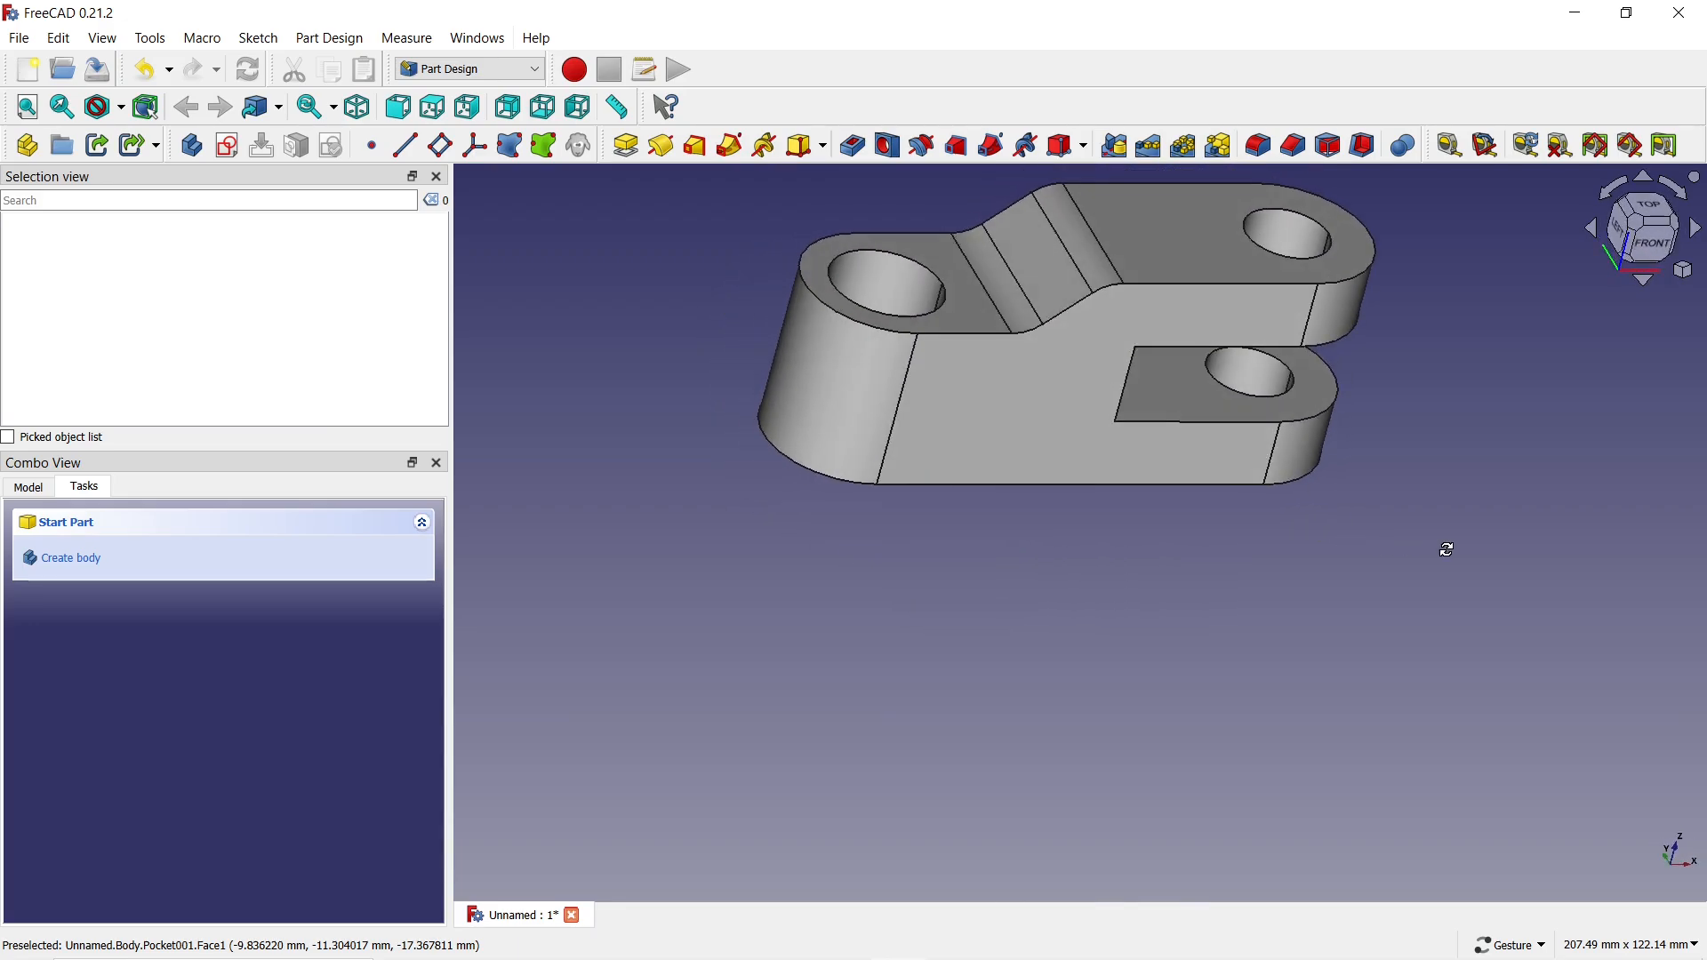
{"action": "left_click", "coordinate": [28, 490]}
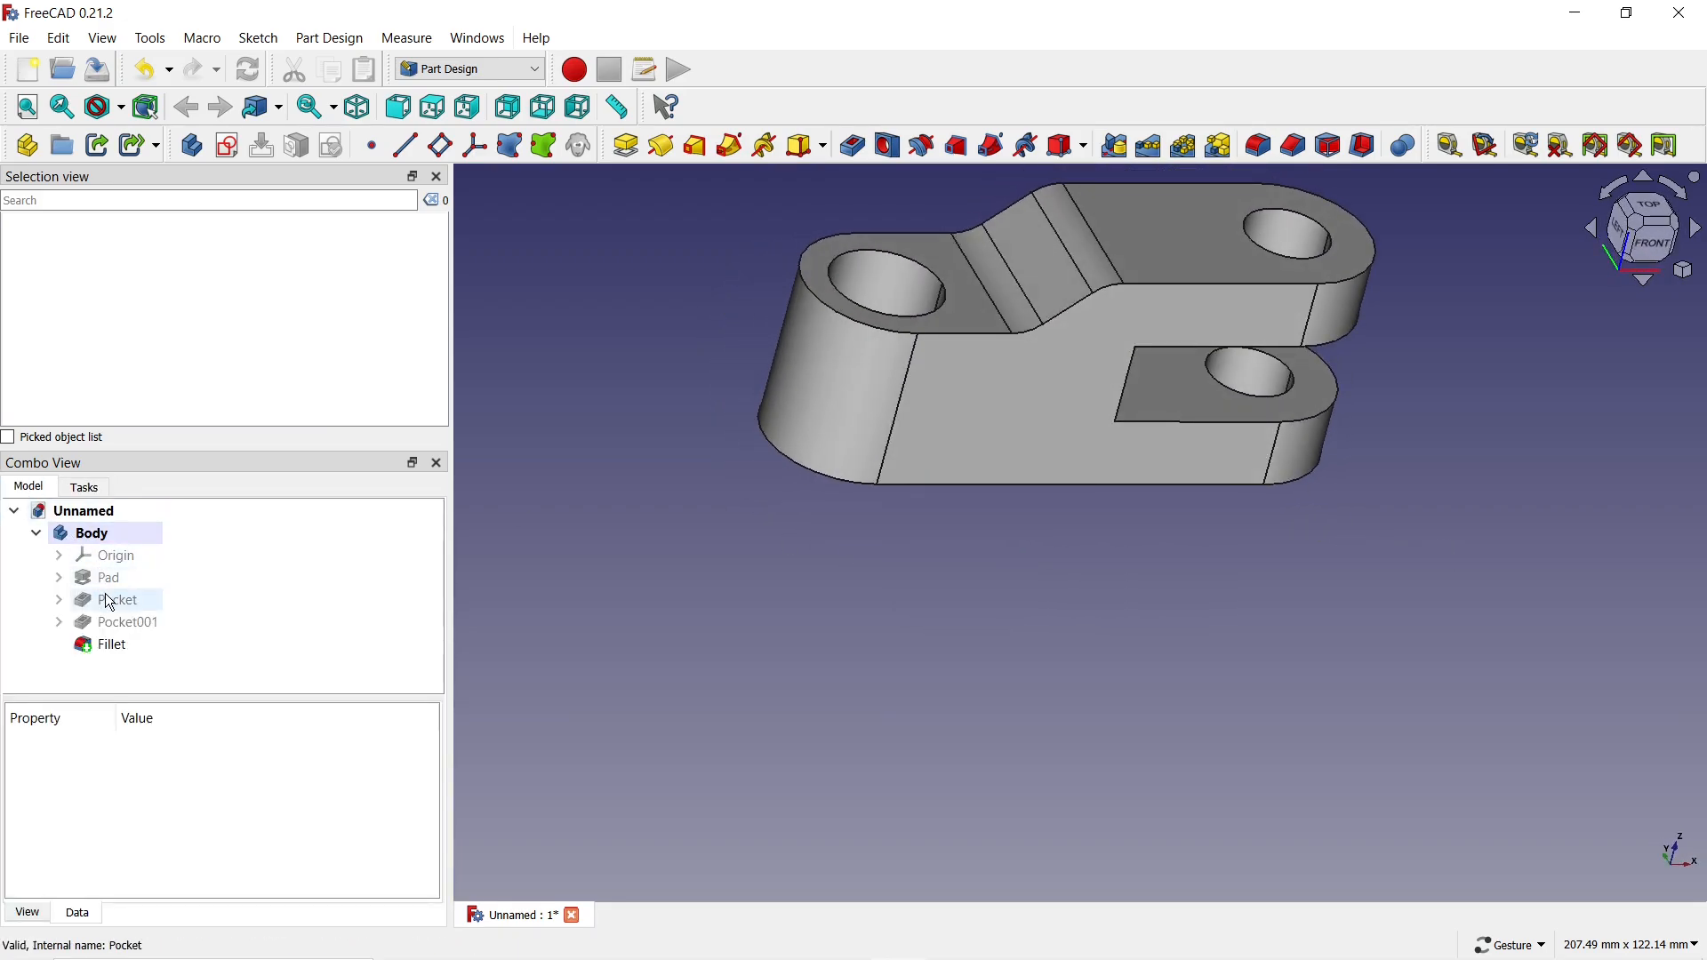
{"action": "left_click", "coordinate": [111, 625]}
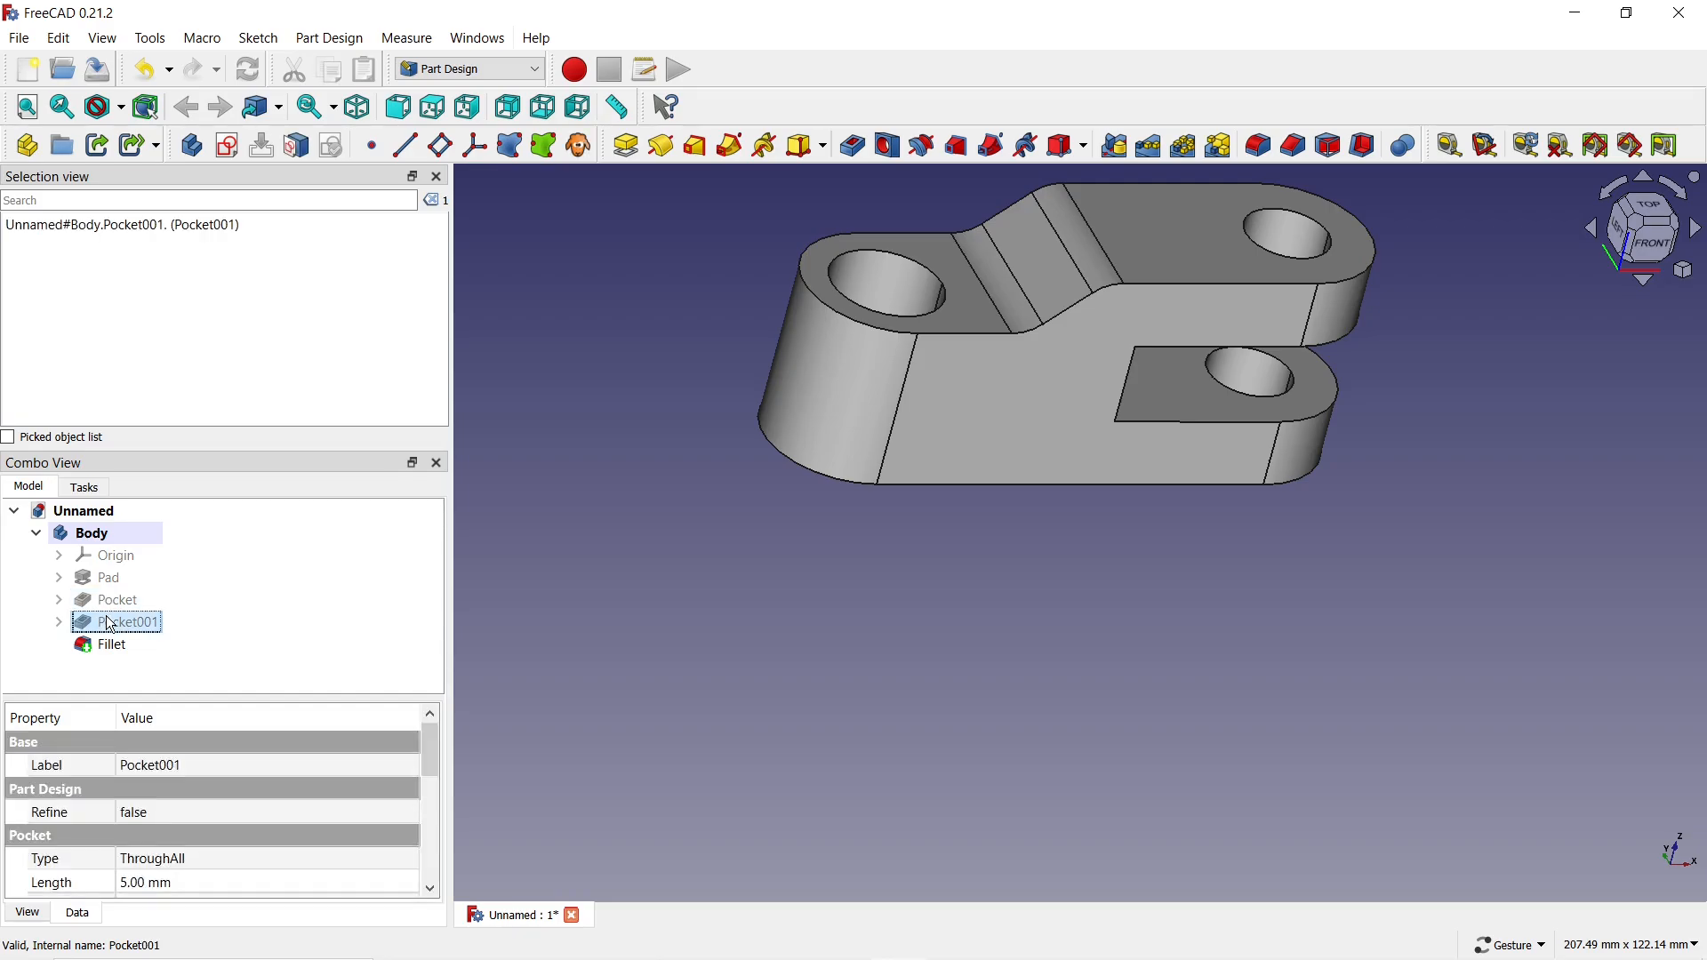
{"action": "left_click", "coordinate": [108, 647], "text": "ctrl"}
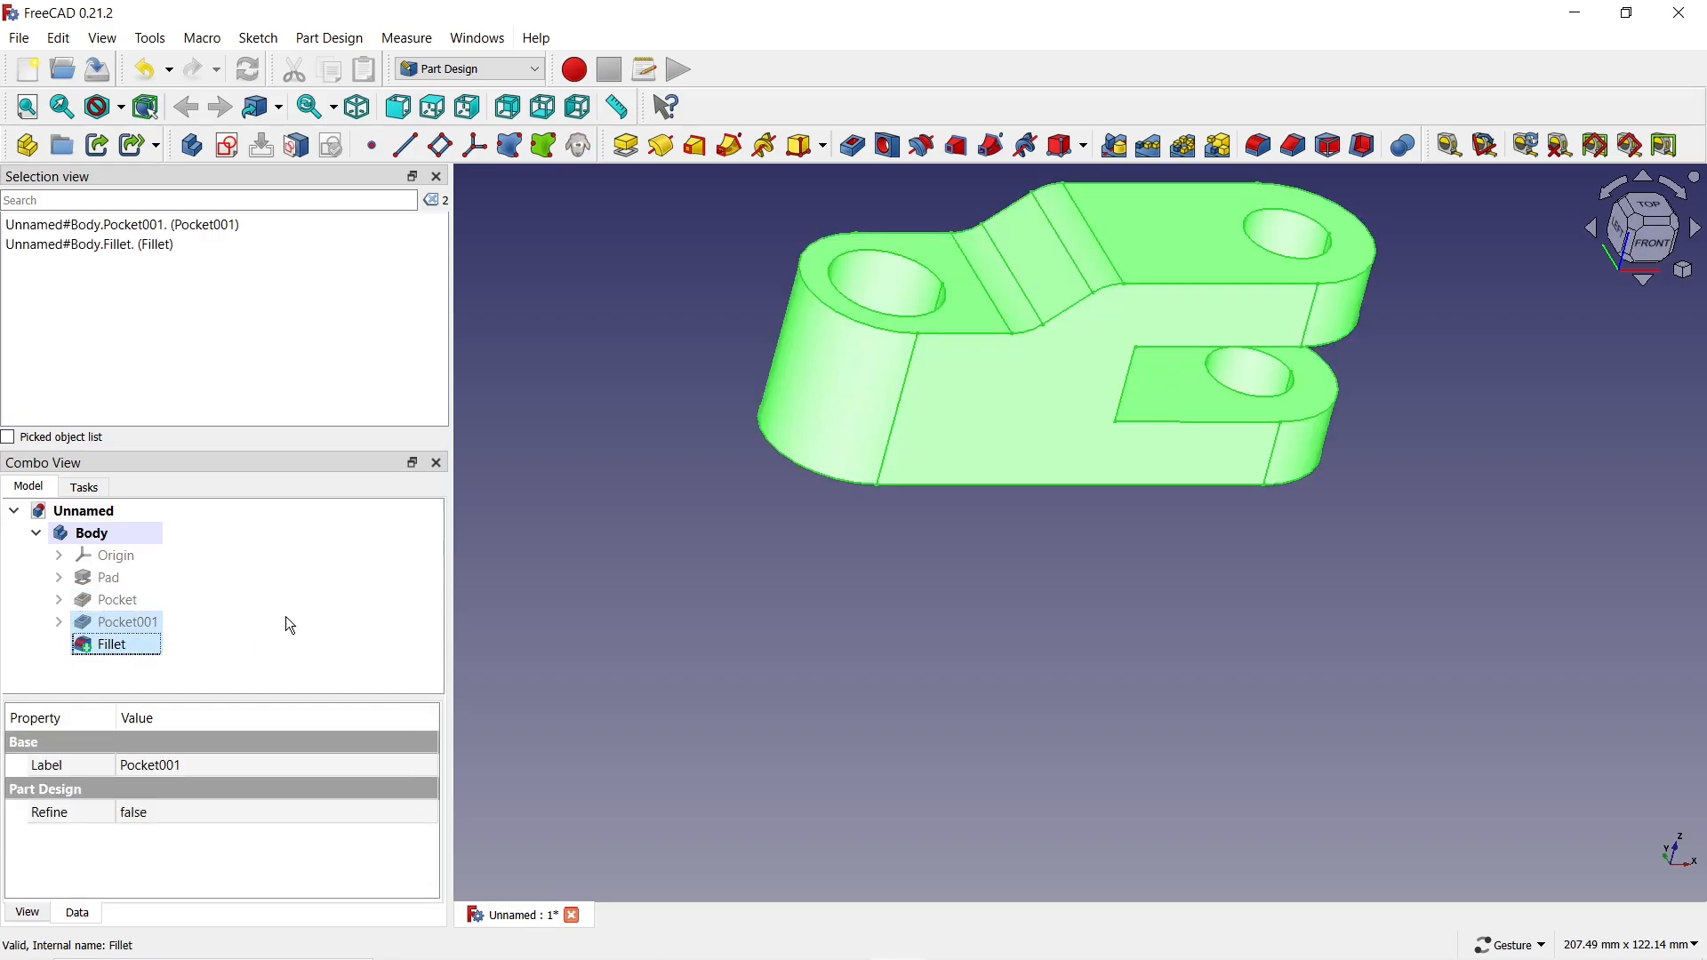
{"action": "left_click", "coordinate": [1117, 147]}
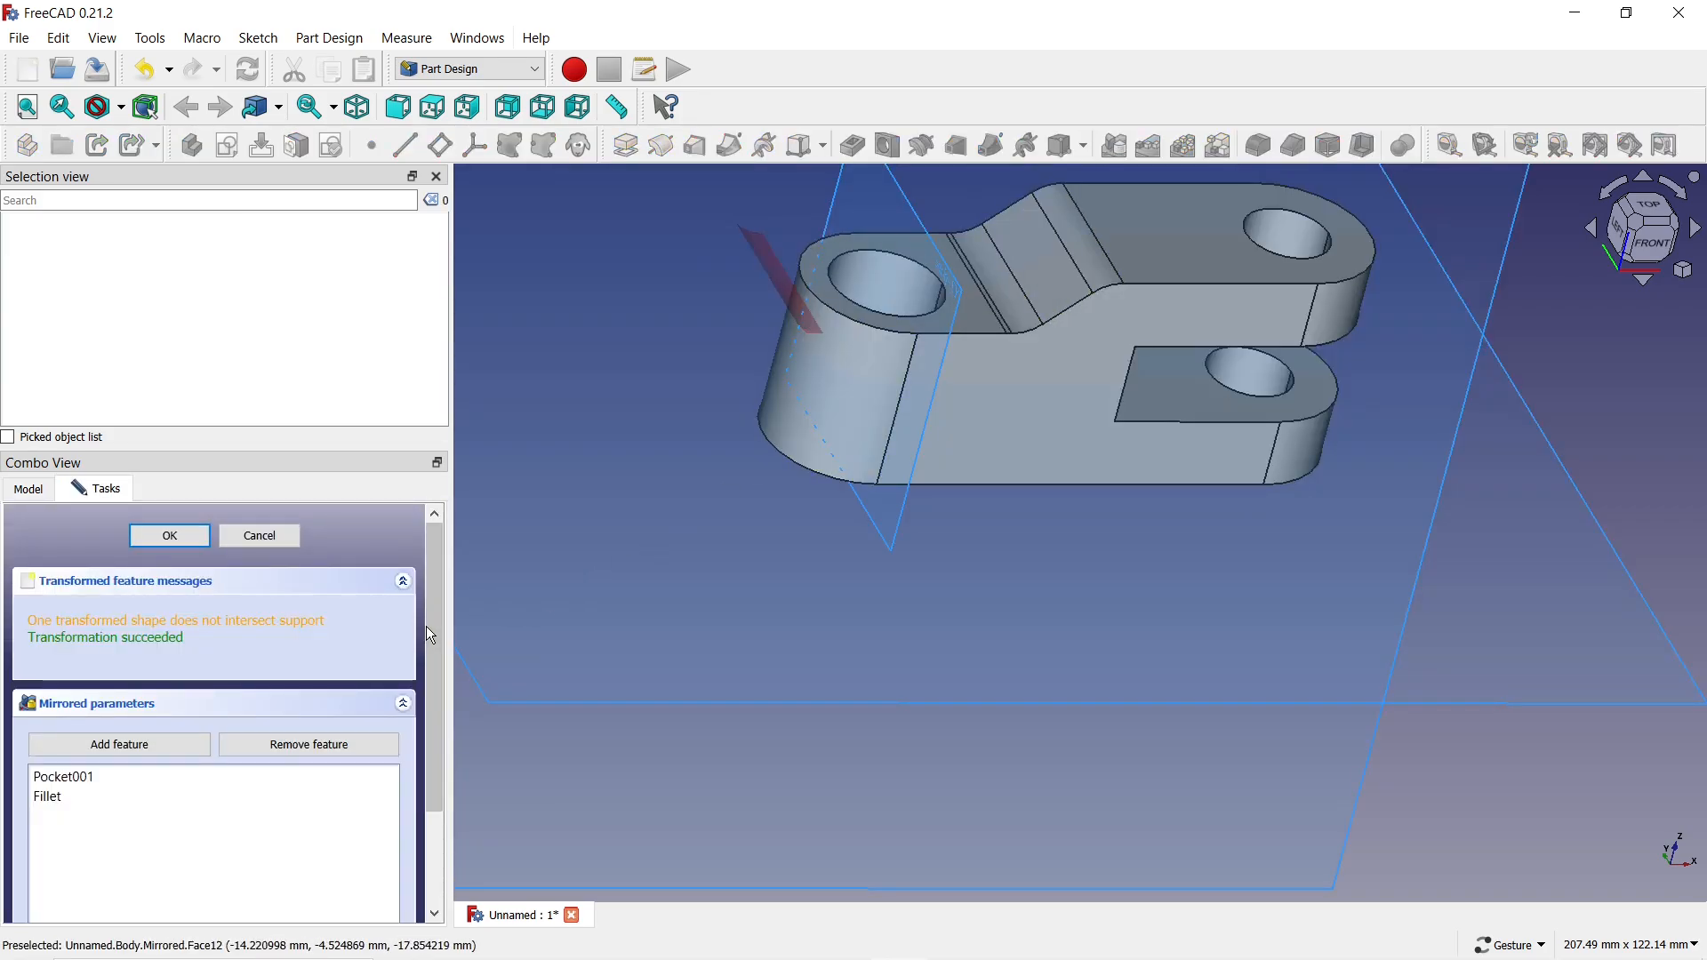
{"action": "scroll", "coordinate": [425, 626], "scroll_direction": "down", "scroll_amount": 3}
{"action": "left_click", "coordinate": [392, 865]}
{"action": "left_click", "coordinate": [311, 844]}
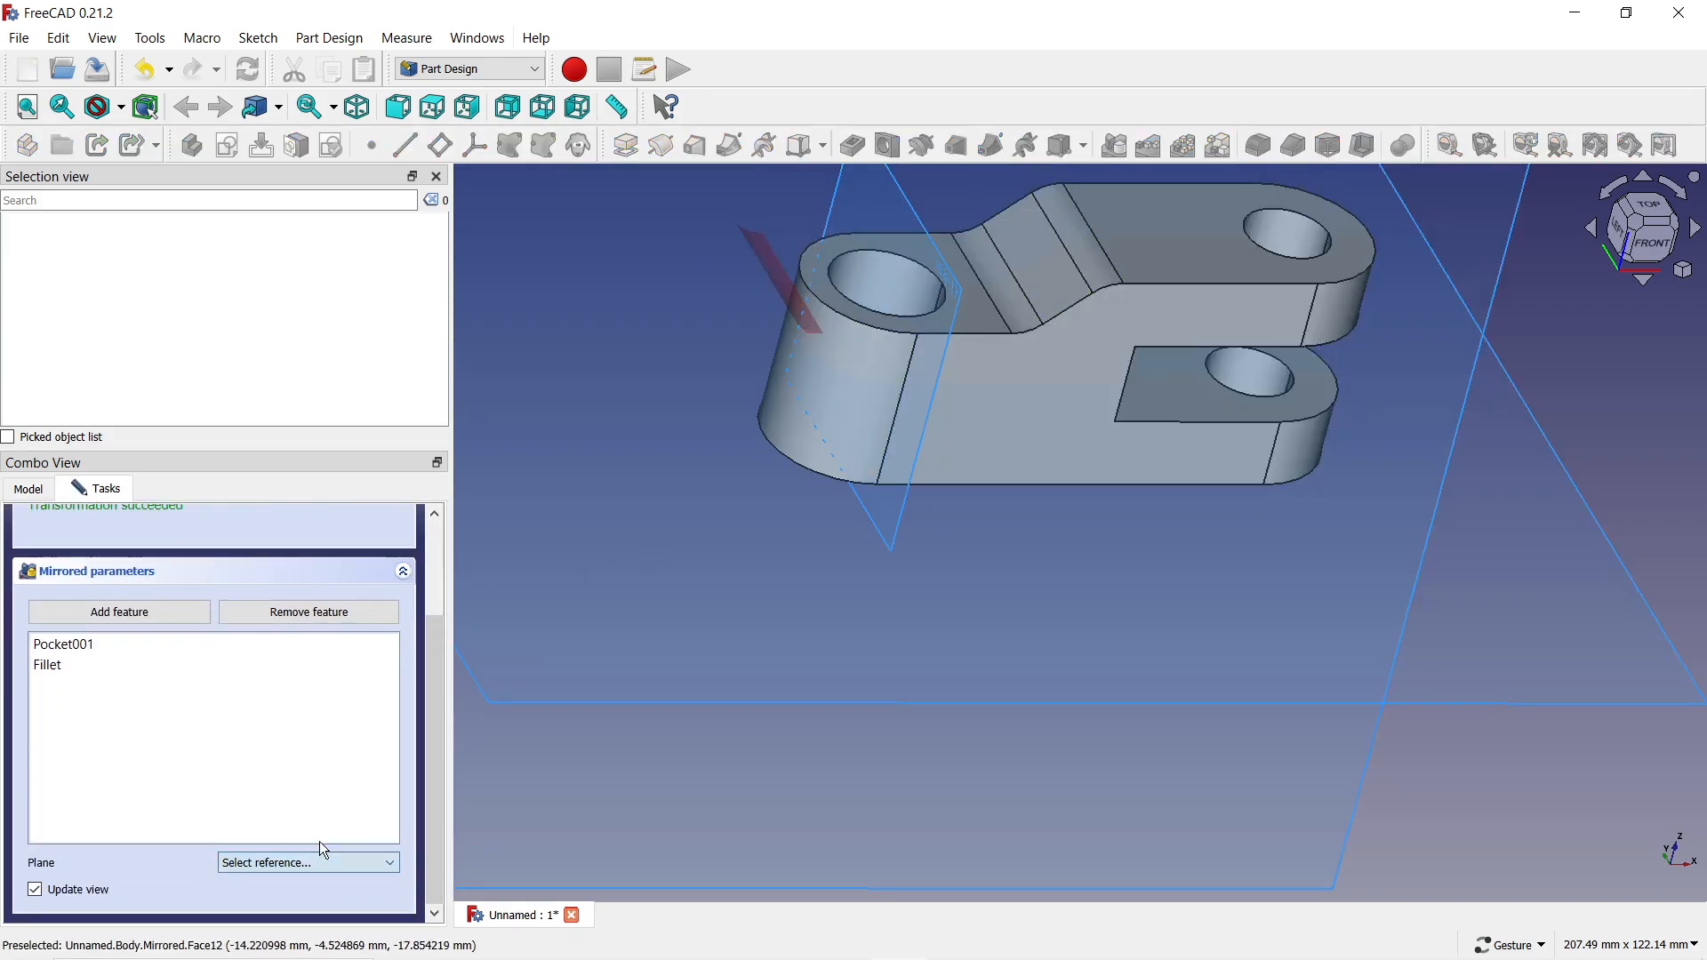
{"action": "scroll", "coordinate": [676, 627], "scroll_direction": "down", "scroll_amount": 3}
{"action": "left_click_drag", "start_coordinate": [1215, 751], "coordinate": [1204, 697]}
{"action": "left_click", "coordinate": [1184, 612]}
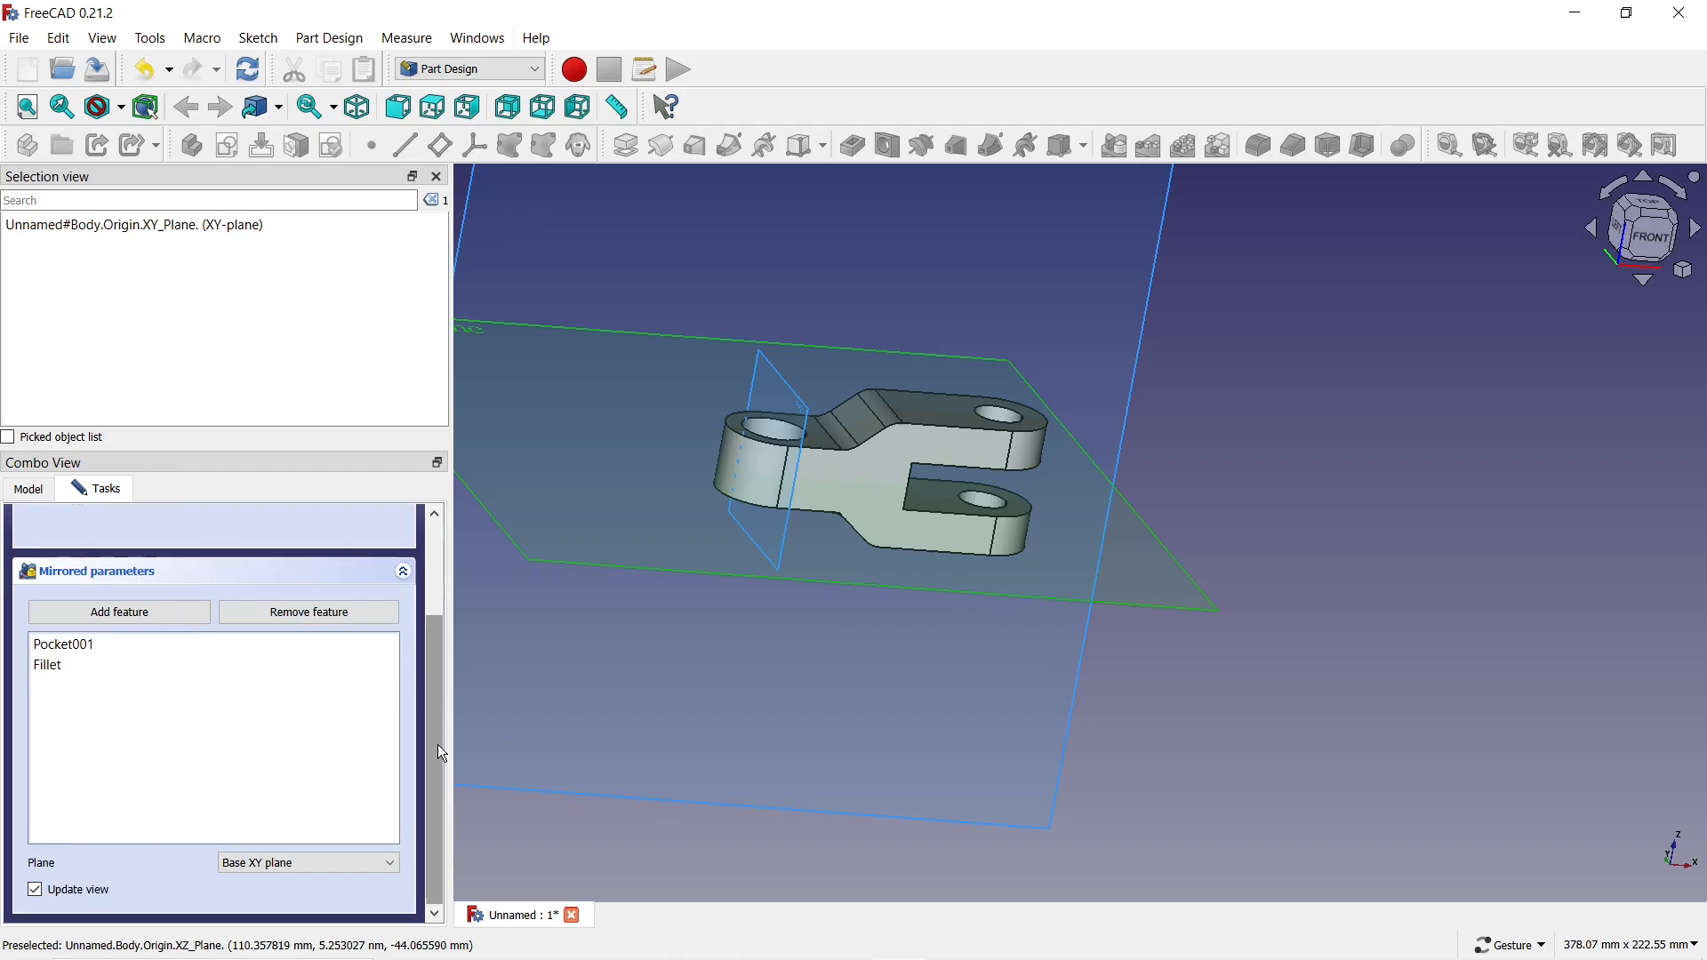
{"action": "scroll", "coordinate": [437, 744], "scroll_direction": "up", "scroll_amount": 5}
{"action": "left_click", "coordinate": [185, 536]}
Set the mirrored feature's Refine property to true and inspect the mirrored fillet and whole body
{"action": "left_click_drag", "start_coordinate": [585, 641], "coordinate": [877, 593]}
{"action": "scroll", "coordinate": [960, 357], "scroll_direction": "up", "scroll_amount": 10}
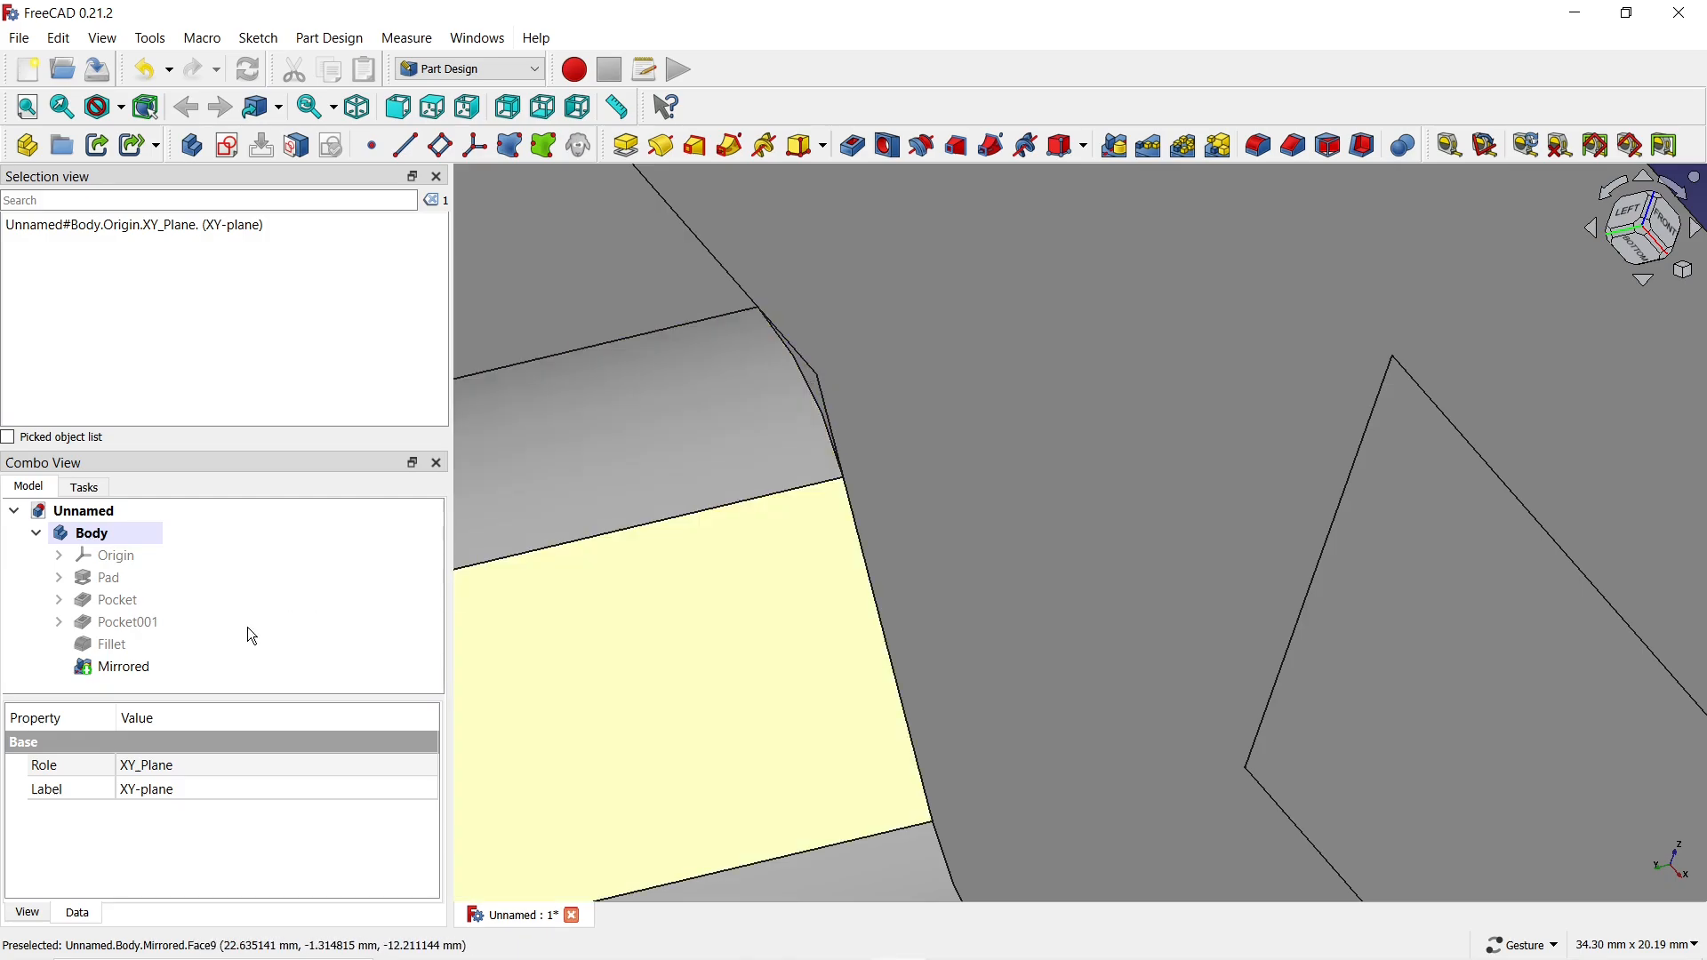
{"action": "left_click", "coordinate": [129, 672]}
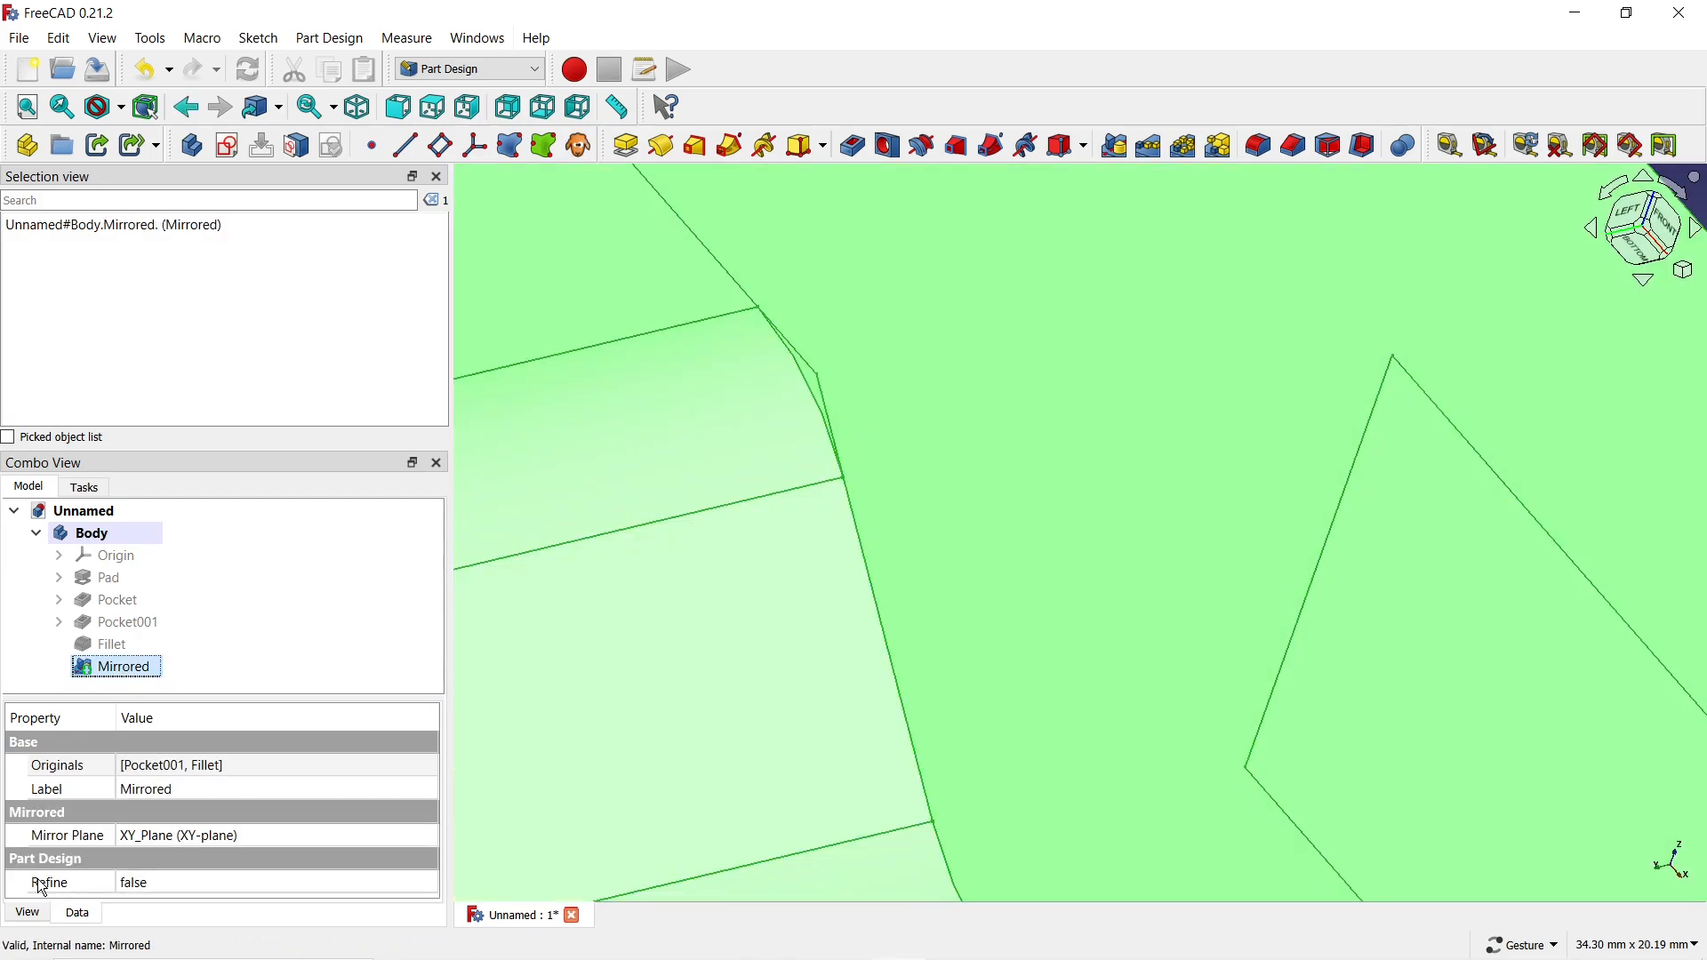
{"action": "left_click", "coordinate": [173, 883]}
{"action": "left_click", "coordinate": [173, 882]}
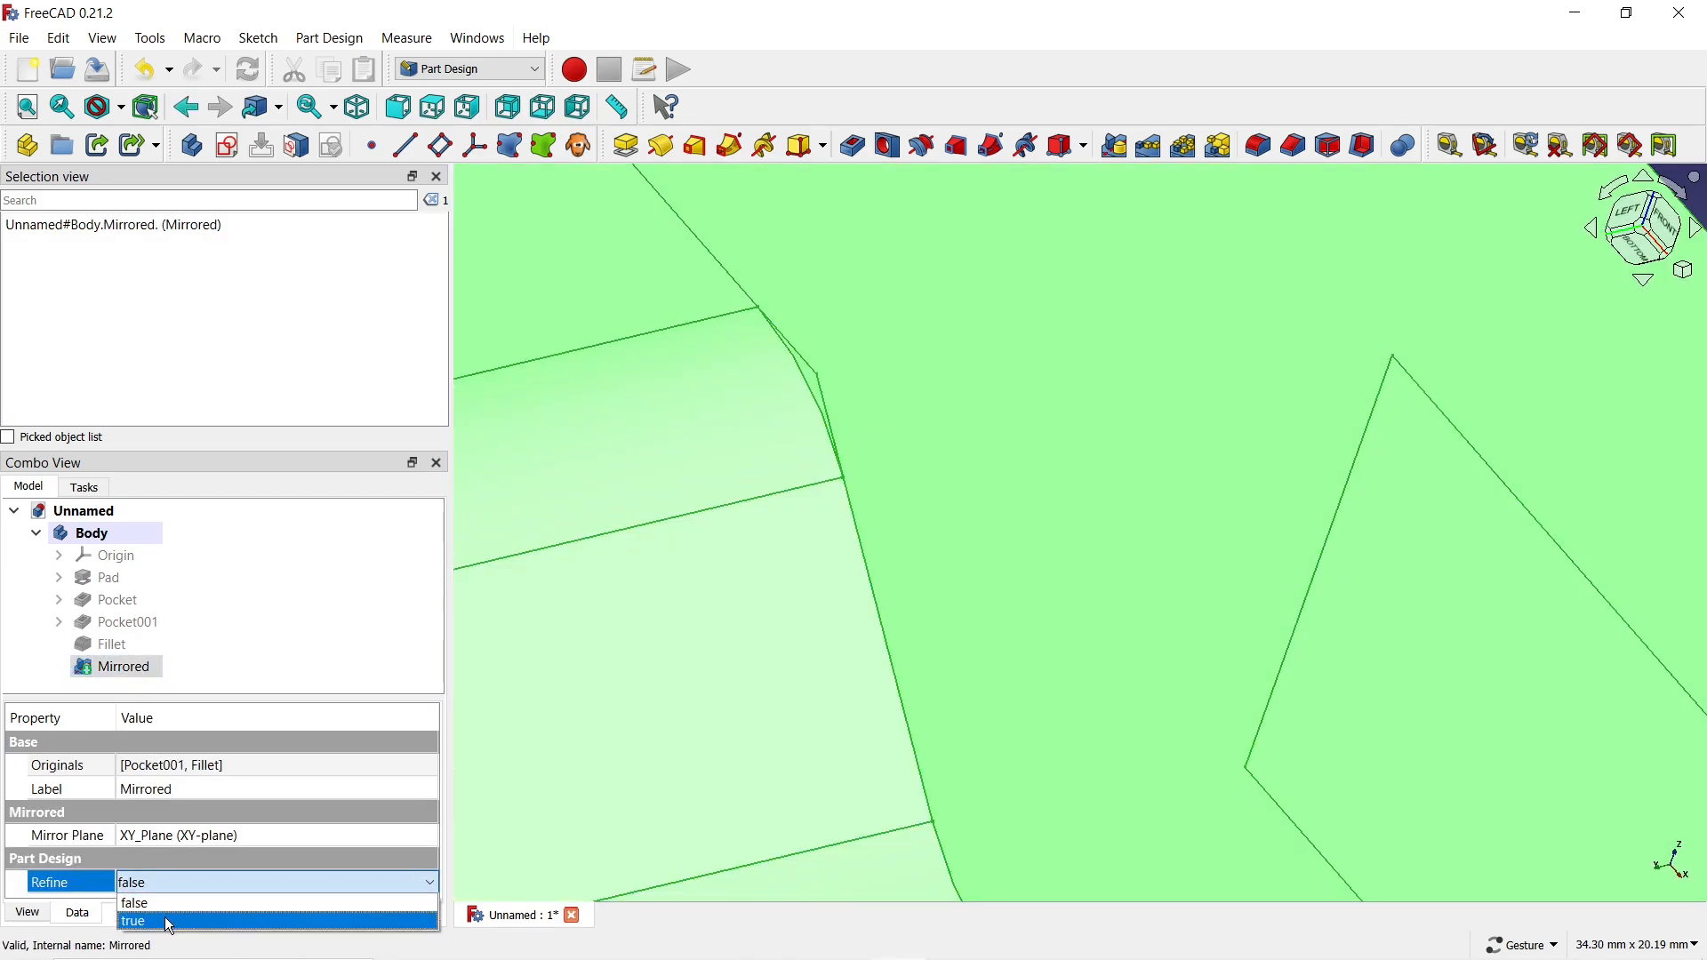
{"action": "left_click", "coordinate": [163, 916]}
{"action": "scroll", "coordinate": [520, 653], "scroll_direction": "down", "scroll_amount": 1}
{"action": "left_click", "coordinate": [898, 446]}
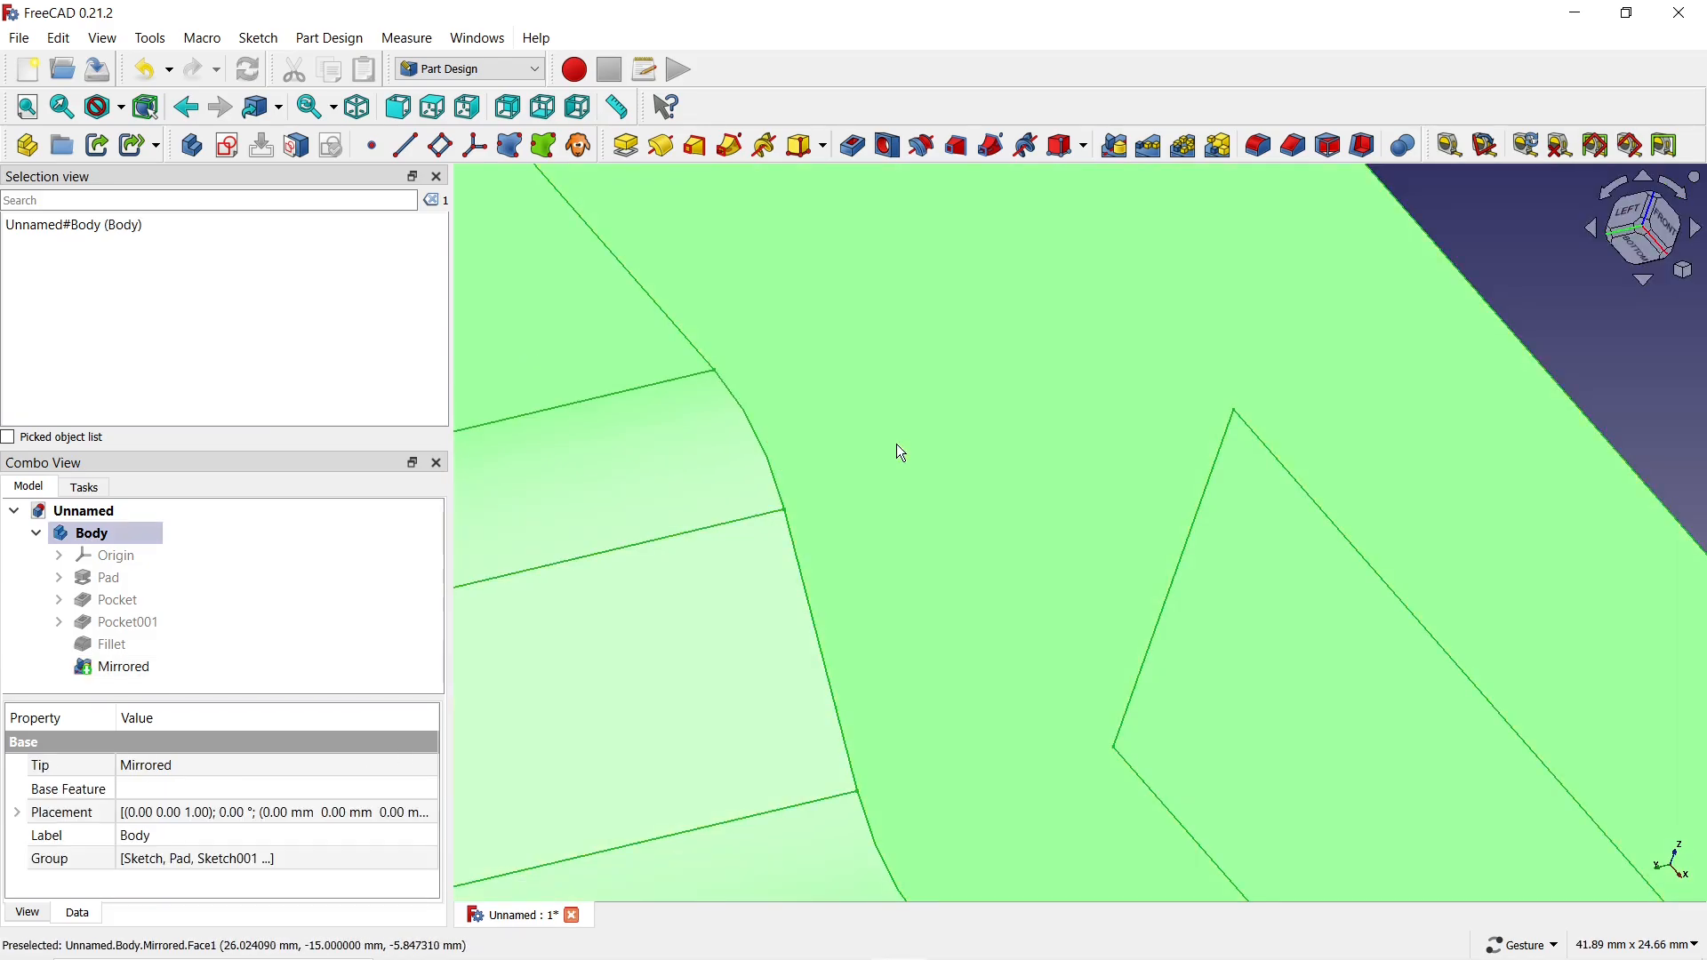
{"action": "scroll", "coordinate": [897, 445], "scroll_direction": "down", "scroll_amount": 8}
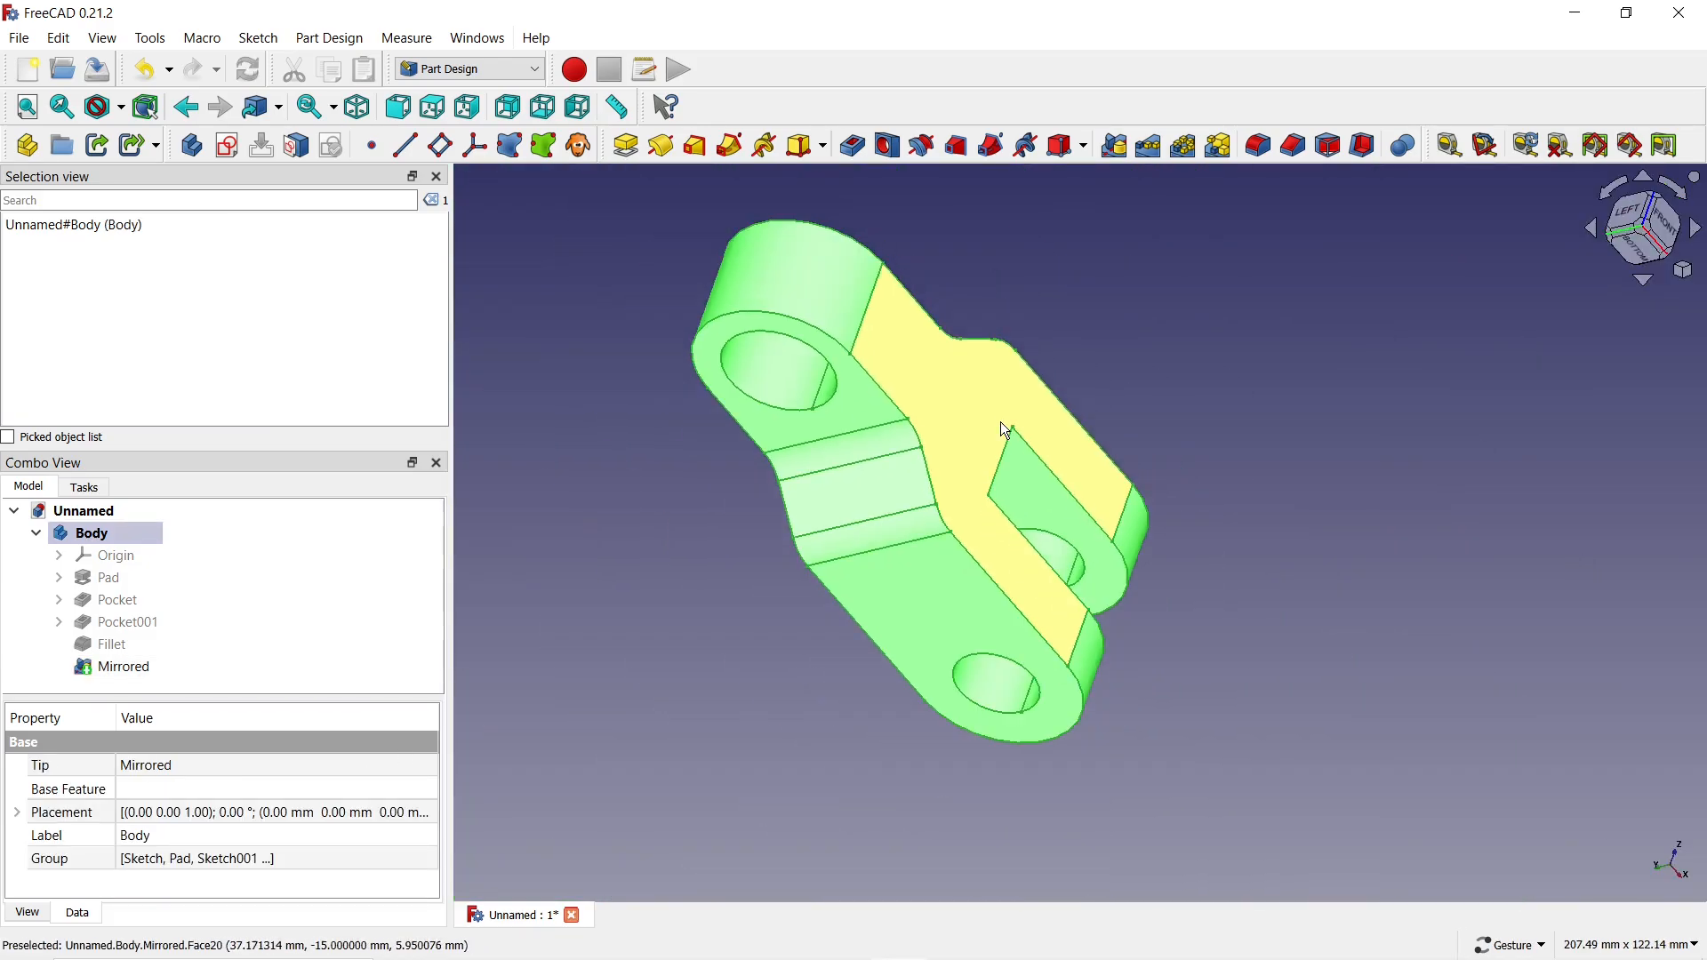
{"action": "left_click_drag", "start_coordinate": [1002, 427], "coordinate": [828, 448]}
{"action": "left_click", "coordinate": [822, 368]}
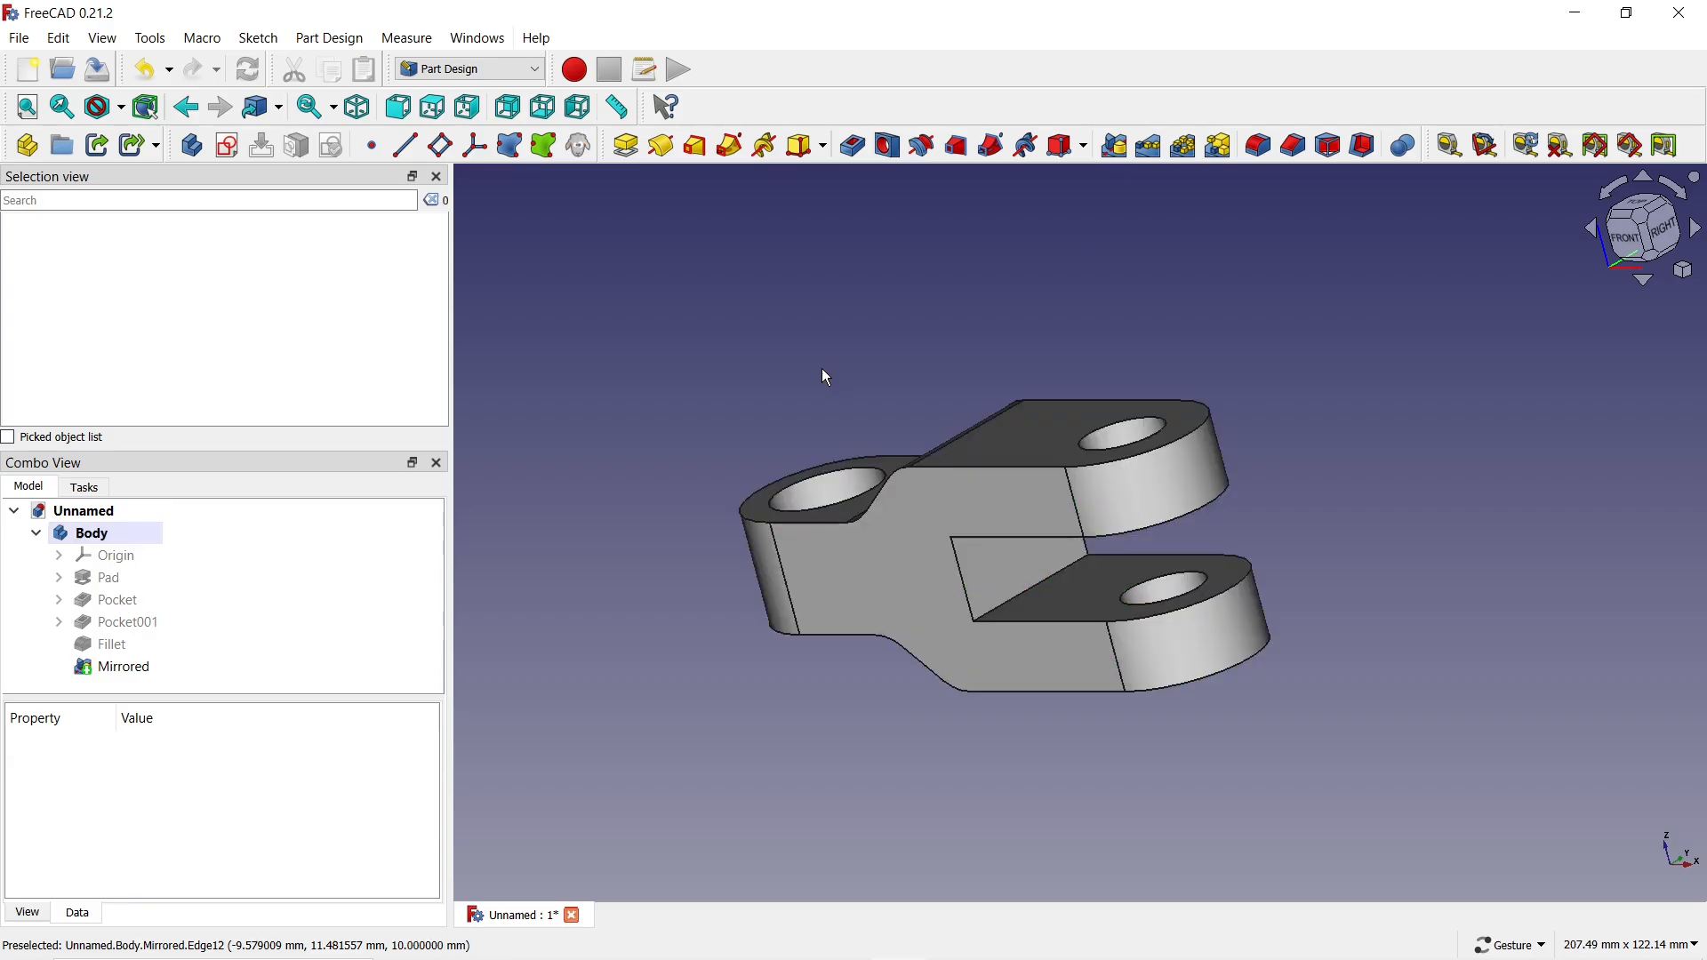
Fillet the two inner edges at the closed end of the fork slot with a 5 mm radius
{"action": "left_click_drag", "start_coordinate": [1353, 544], "coordinate": [1249, 473]}
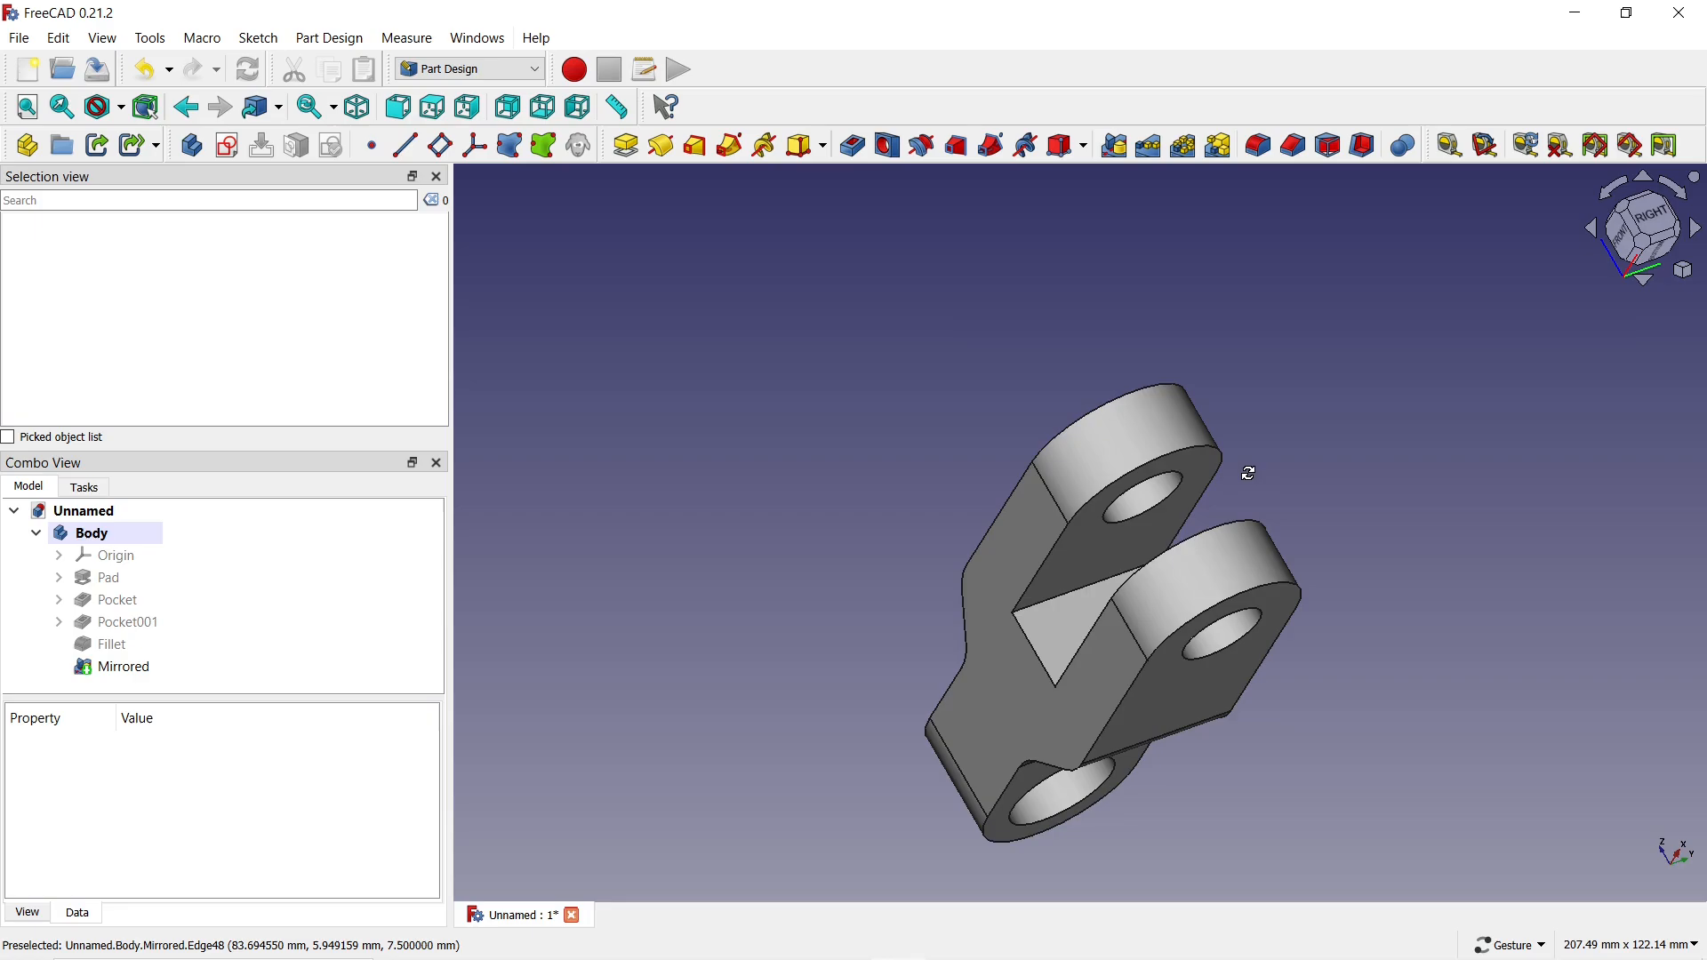
{"action": "left_click", "coordinate": [1259, 144]}
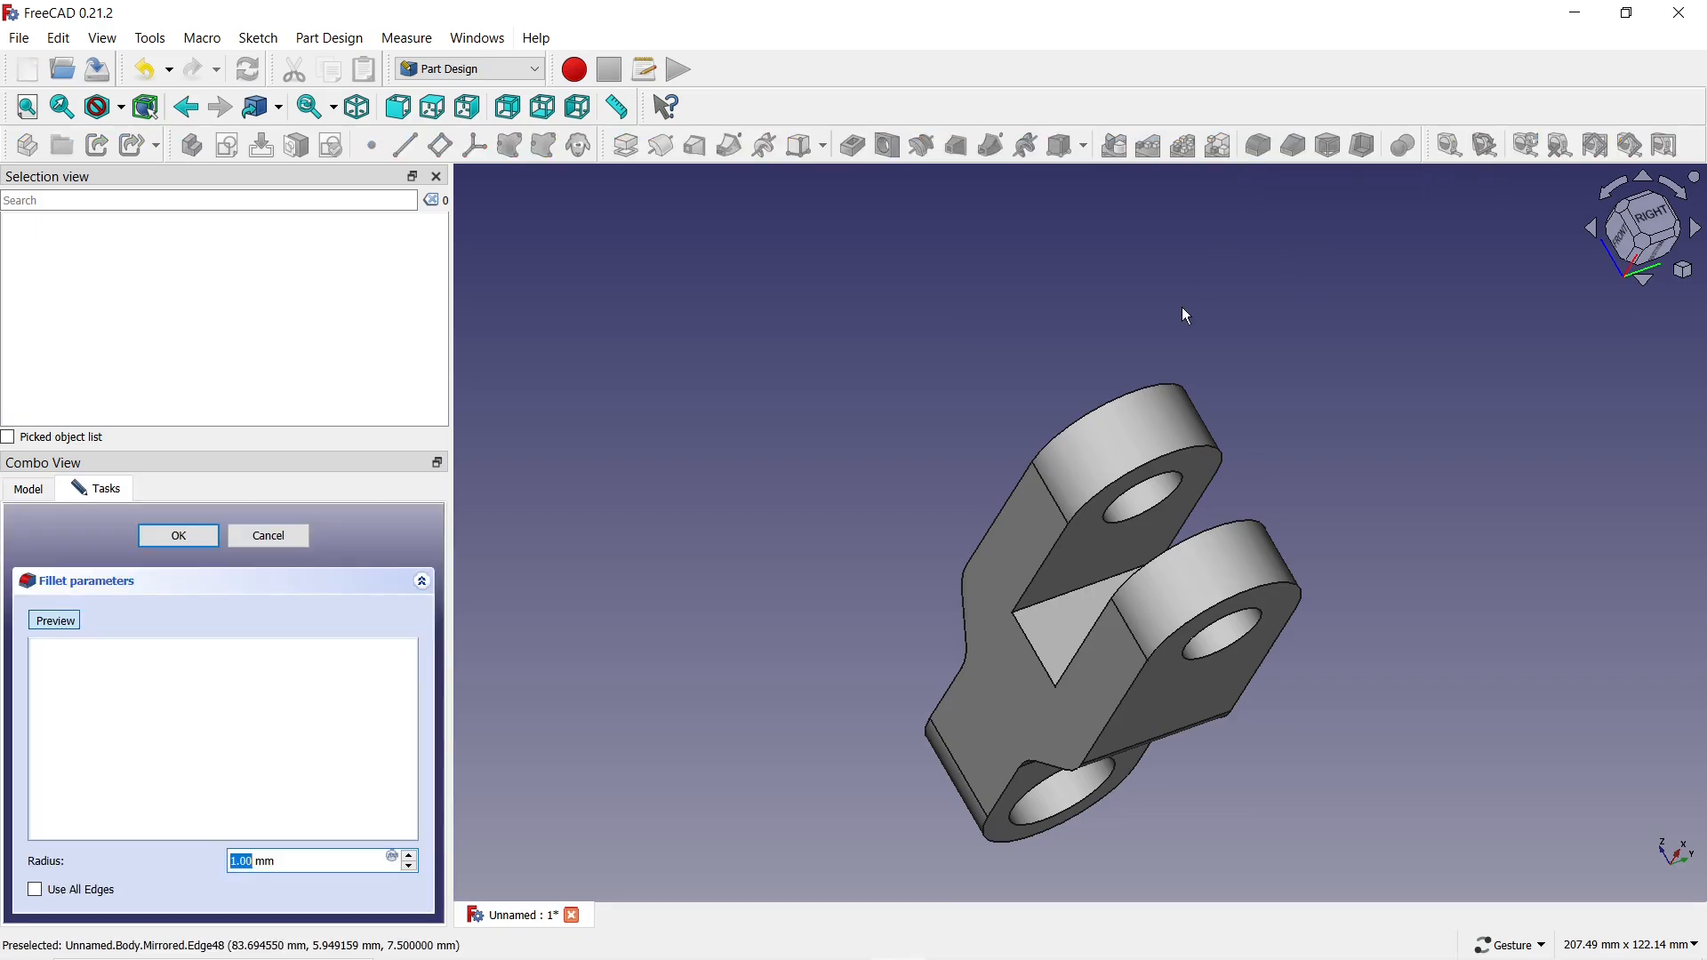
{"action": "left_click", "coordinate": [1051, 600]}
{"action": "left_click_drag", "start_coordinate": [910, 453], "coordinate": [984, 570]}
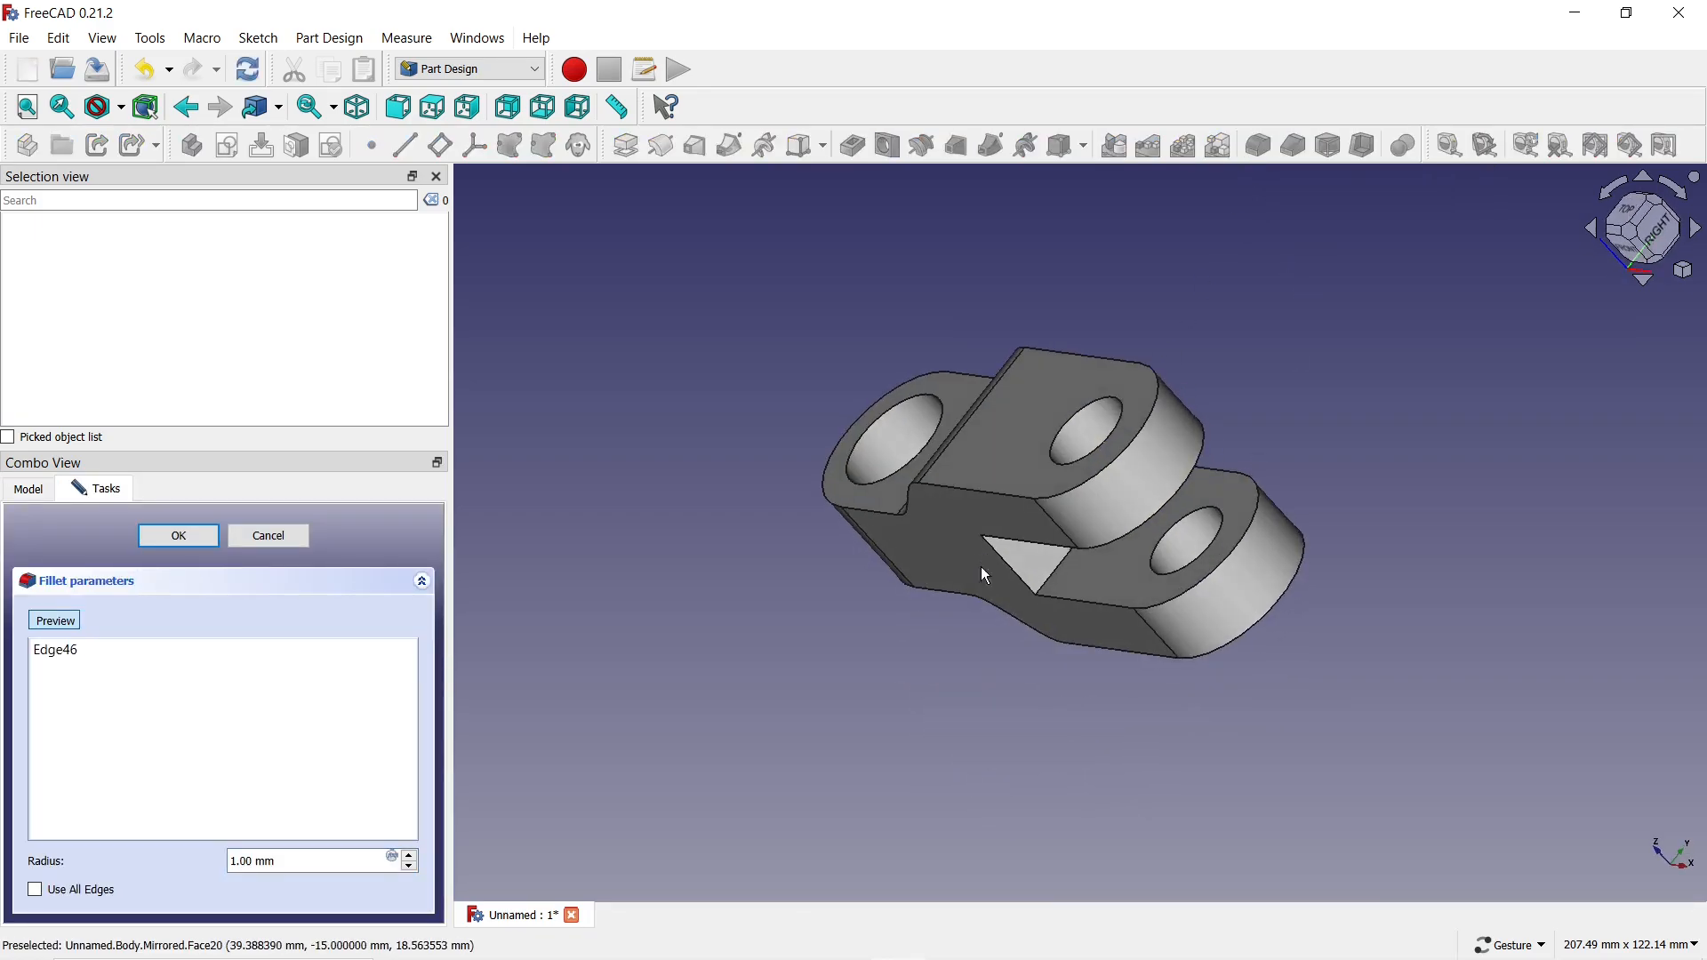
{"action": "left_click", "coordinate": [1052, 577]}
{"action": "left_click", "coordinate": [413, 855]}
{"action": "left_click", "coordinate": [413, 854]}
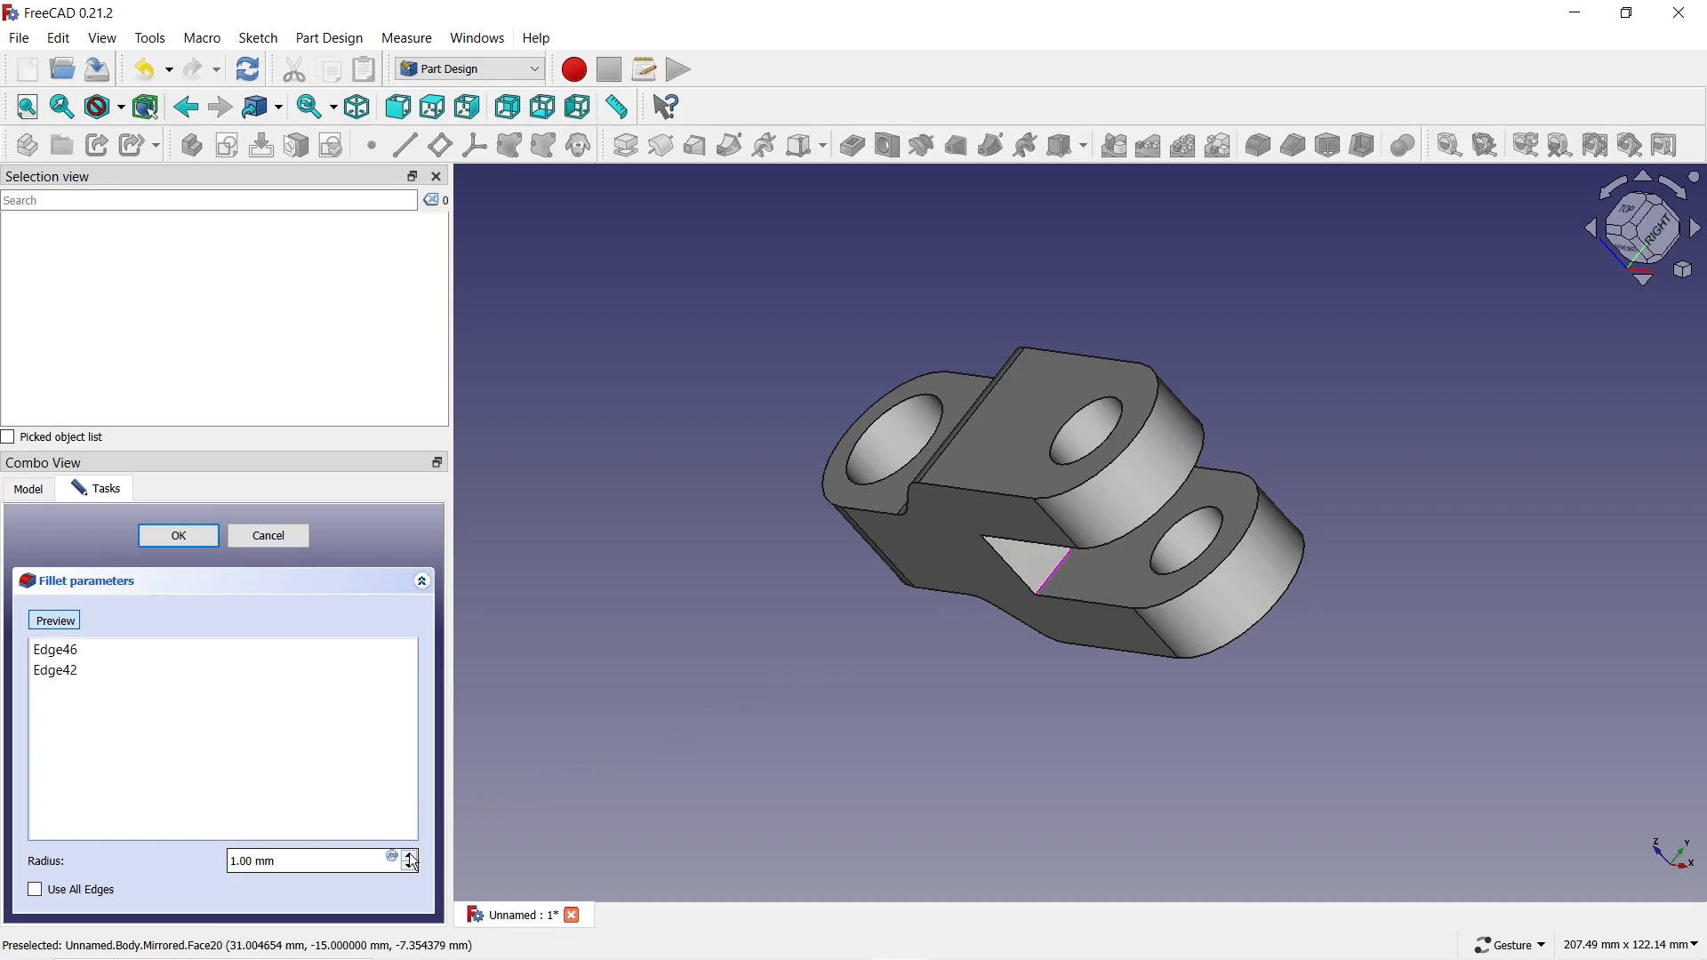
{"action": "left_click", "coordinate": [413, 855]}
{"action": "left_click_drag", "start_coordinate": [719, 762], "coordinate": [845, 673]}
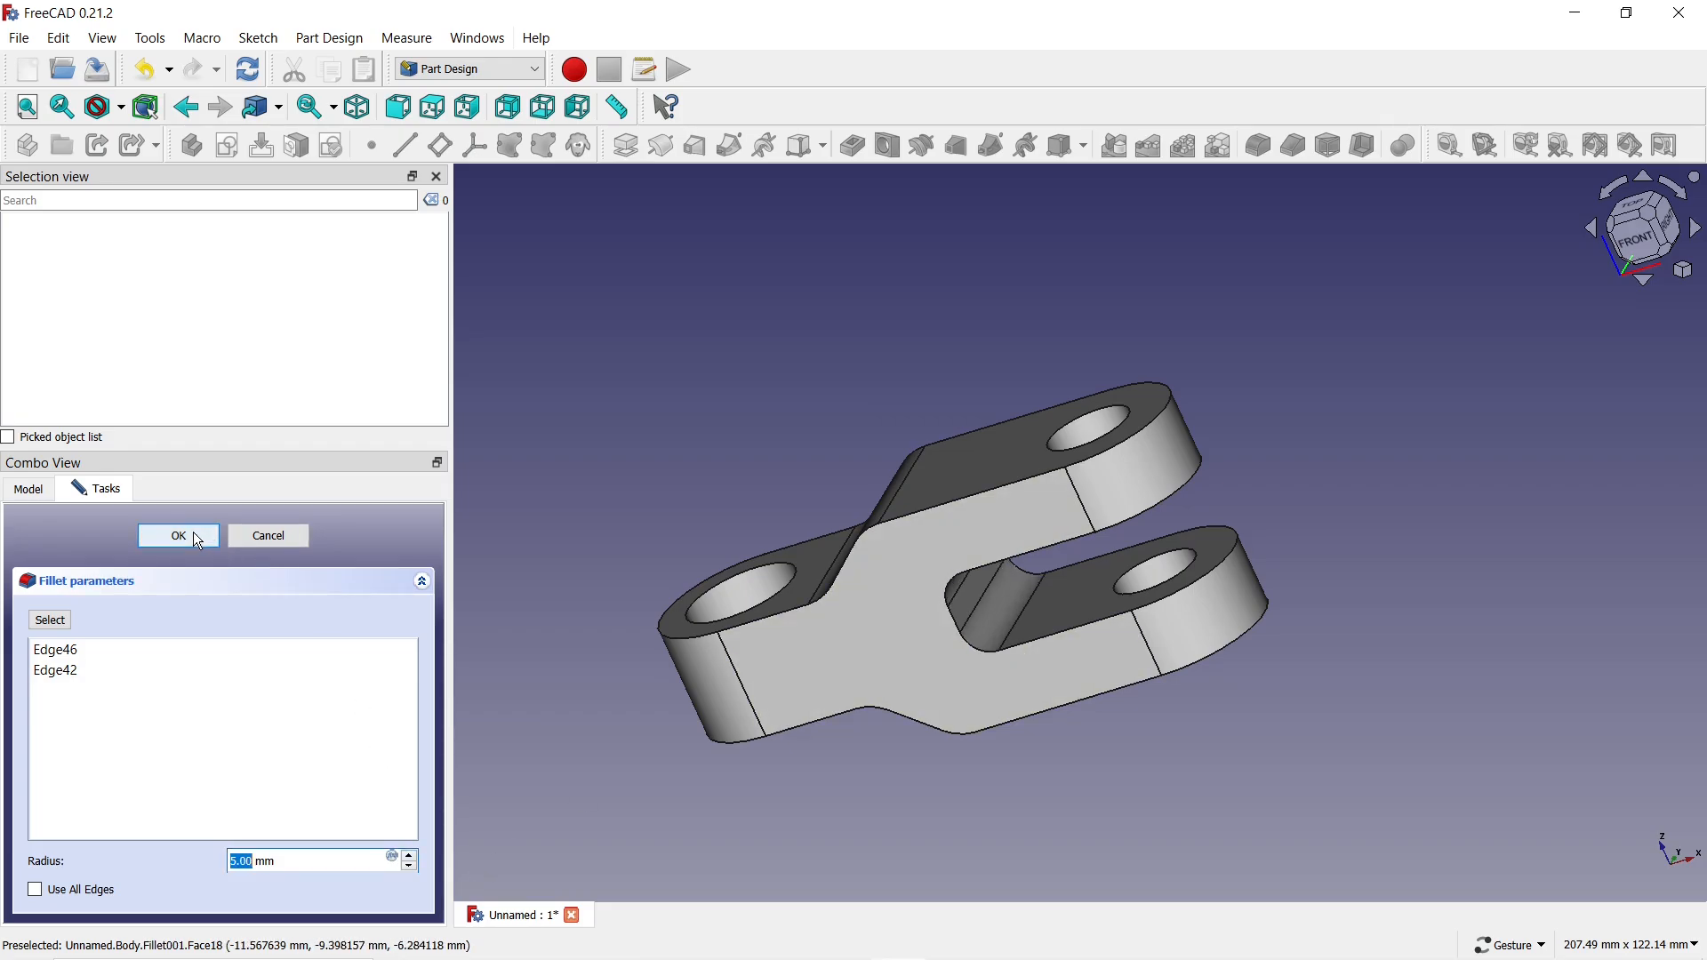
{"action": "left_click", "coordinate": [192, 535]}
Chamfer the rims of the large hole and both fork holes with a 1 mm equal-distance chamfer
{"action": "left_click_drag", "start_coordinate": [691, 384], "coordinate": [821, 410]}
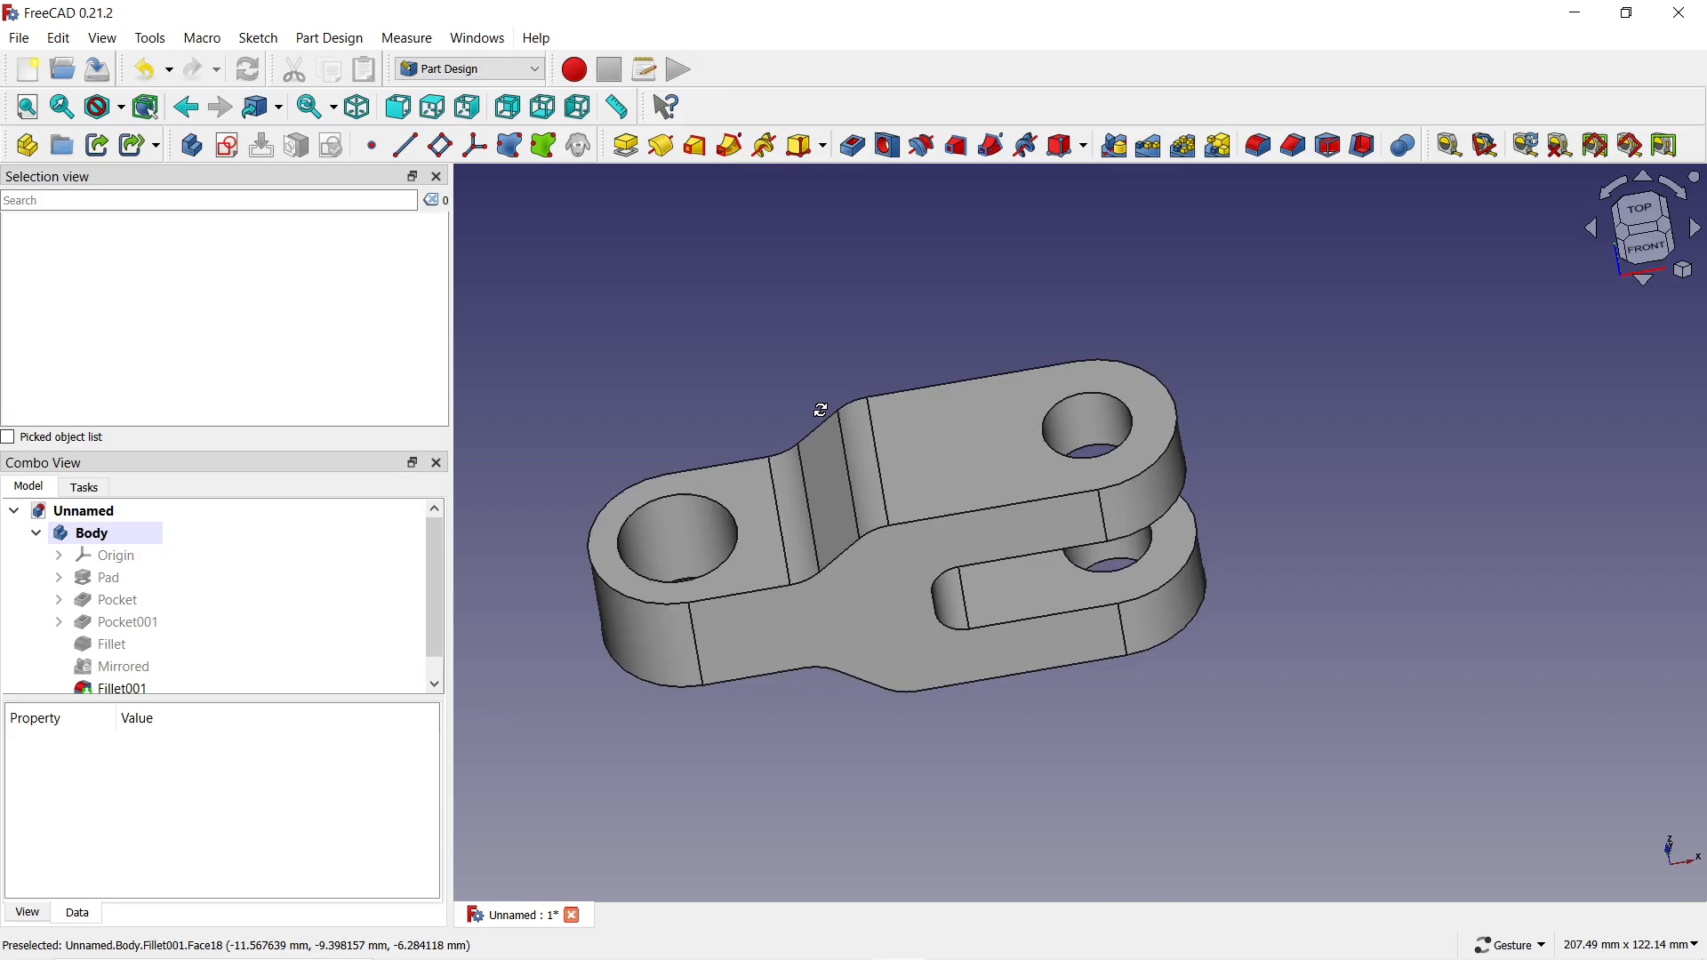
{"action": "left_click", "coordinate": [1294, 146]}
{"action": "left_click", "coordinate": [1085, 413]}
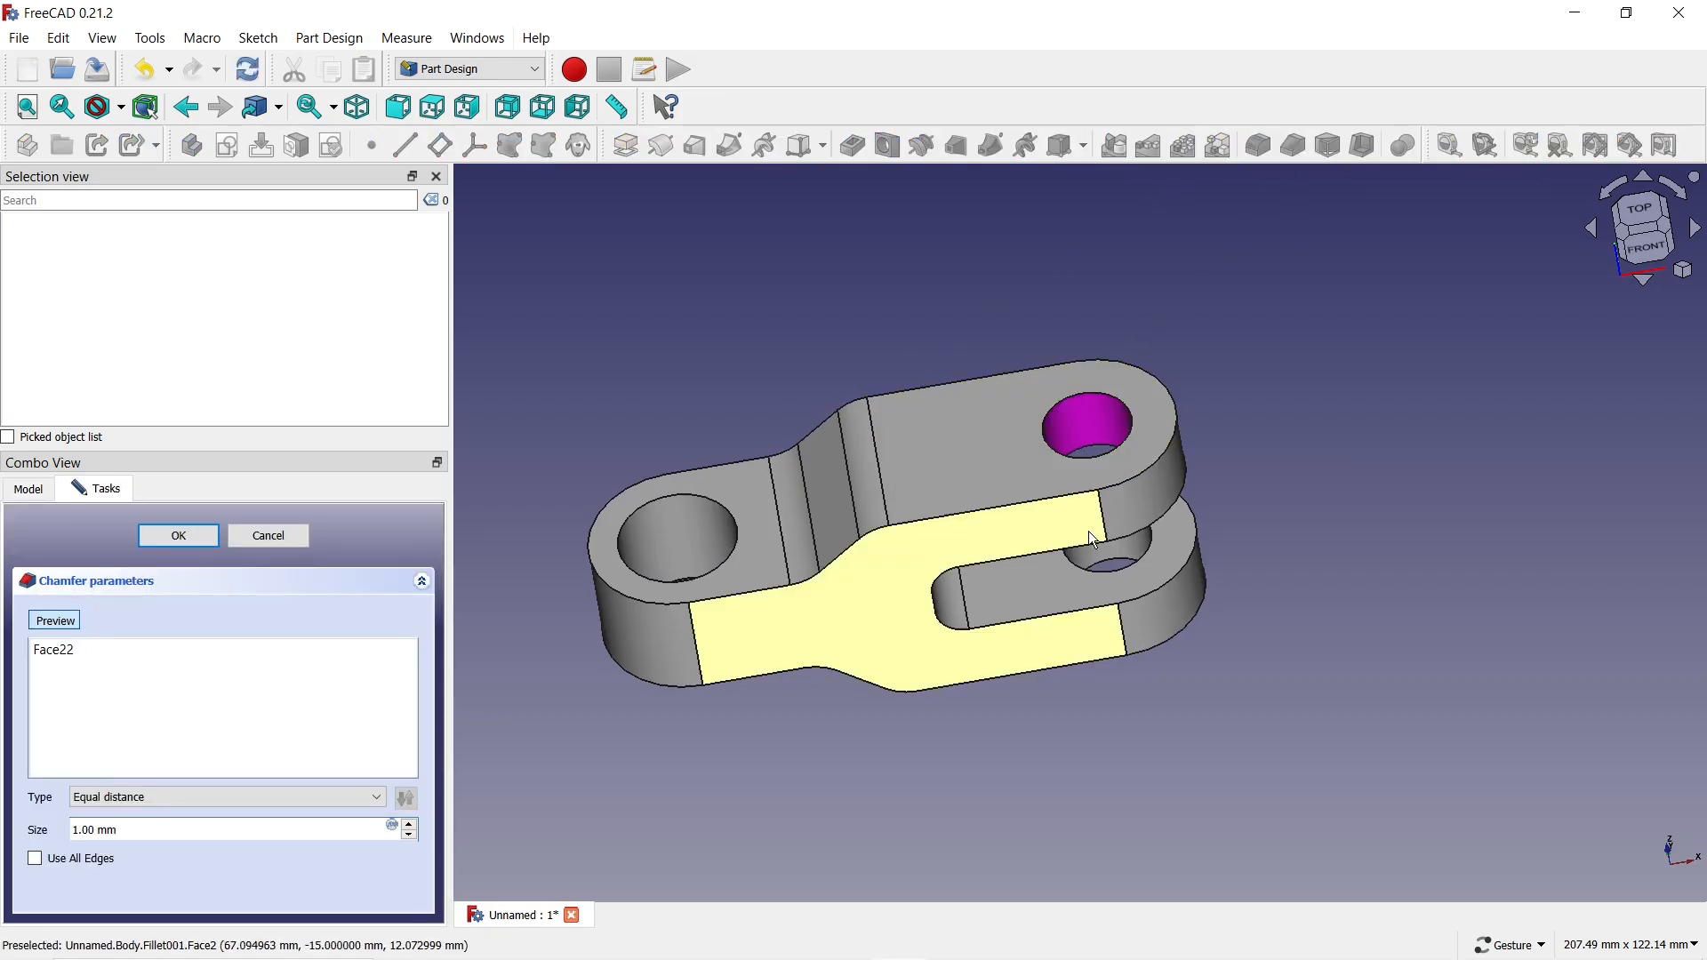
{"action": "left_click", "coordinate": [1096, 547]}
{"action": "left_click", "coordinate": [696, 519]}
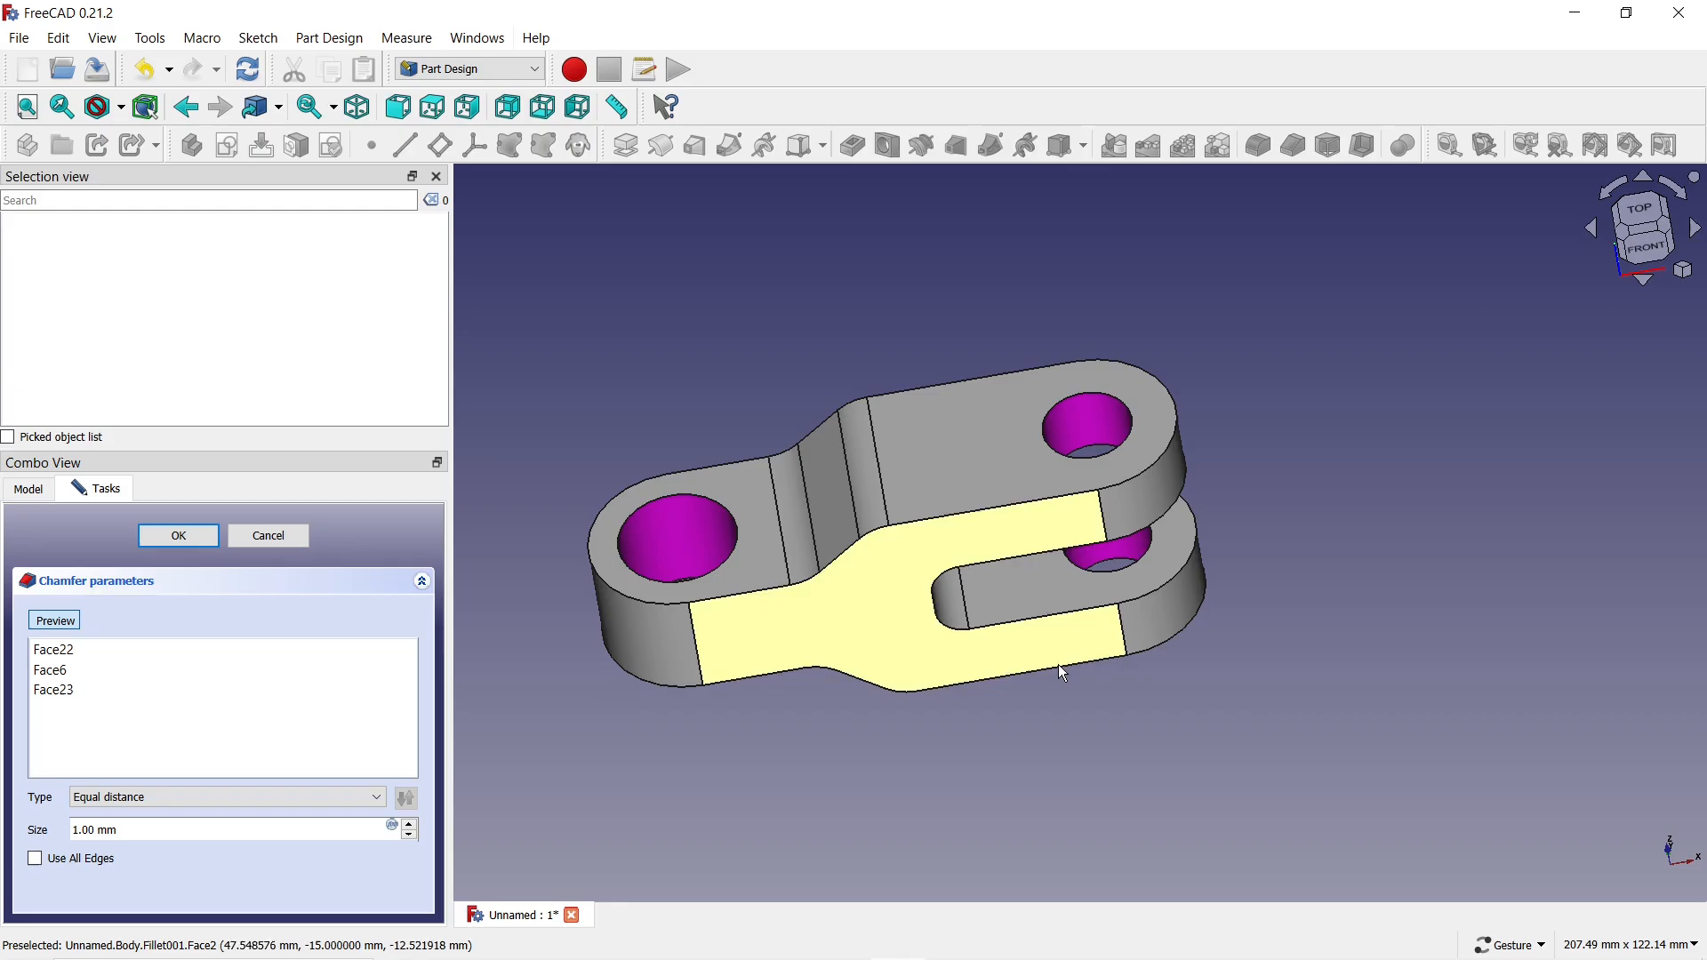
{"action": "left_click_drag", "start_coordinate": [1059, 664], "coordinate": [1257, 697]}
{"action": "left_click", "coordinate": [410, 826]}
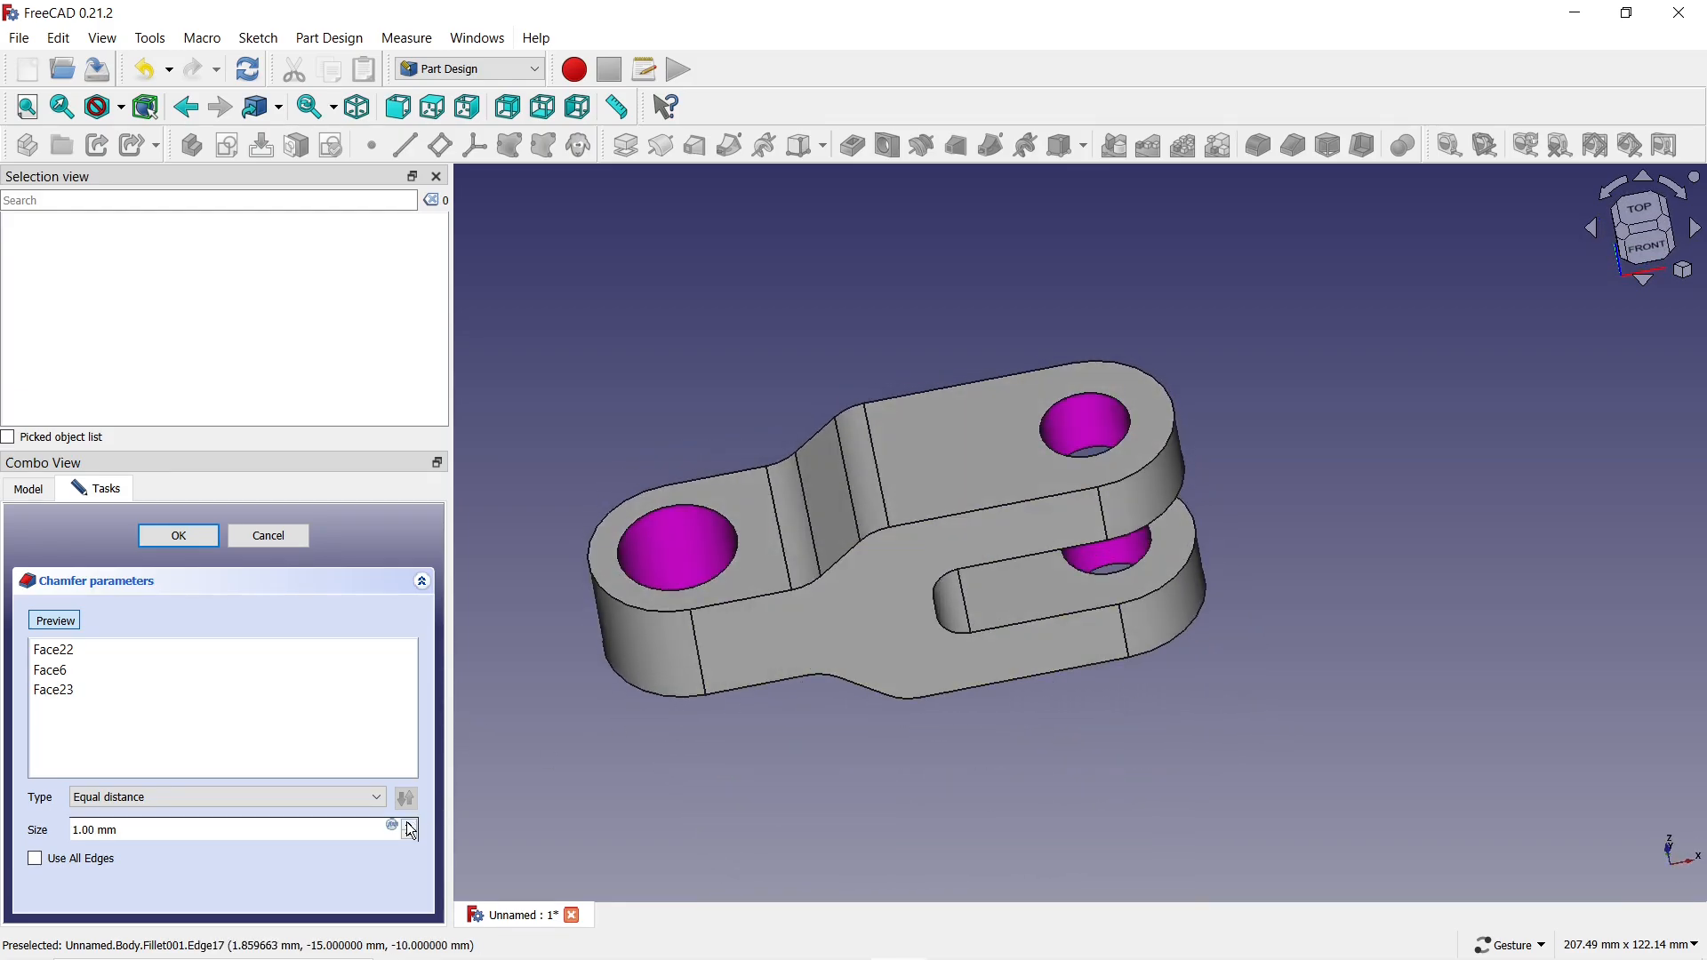
{"action": "left_click", "coordinate": [410, 836]}
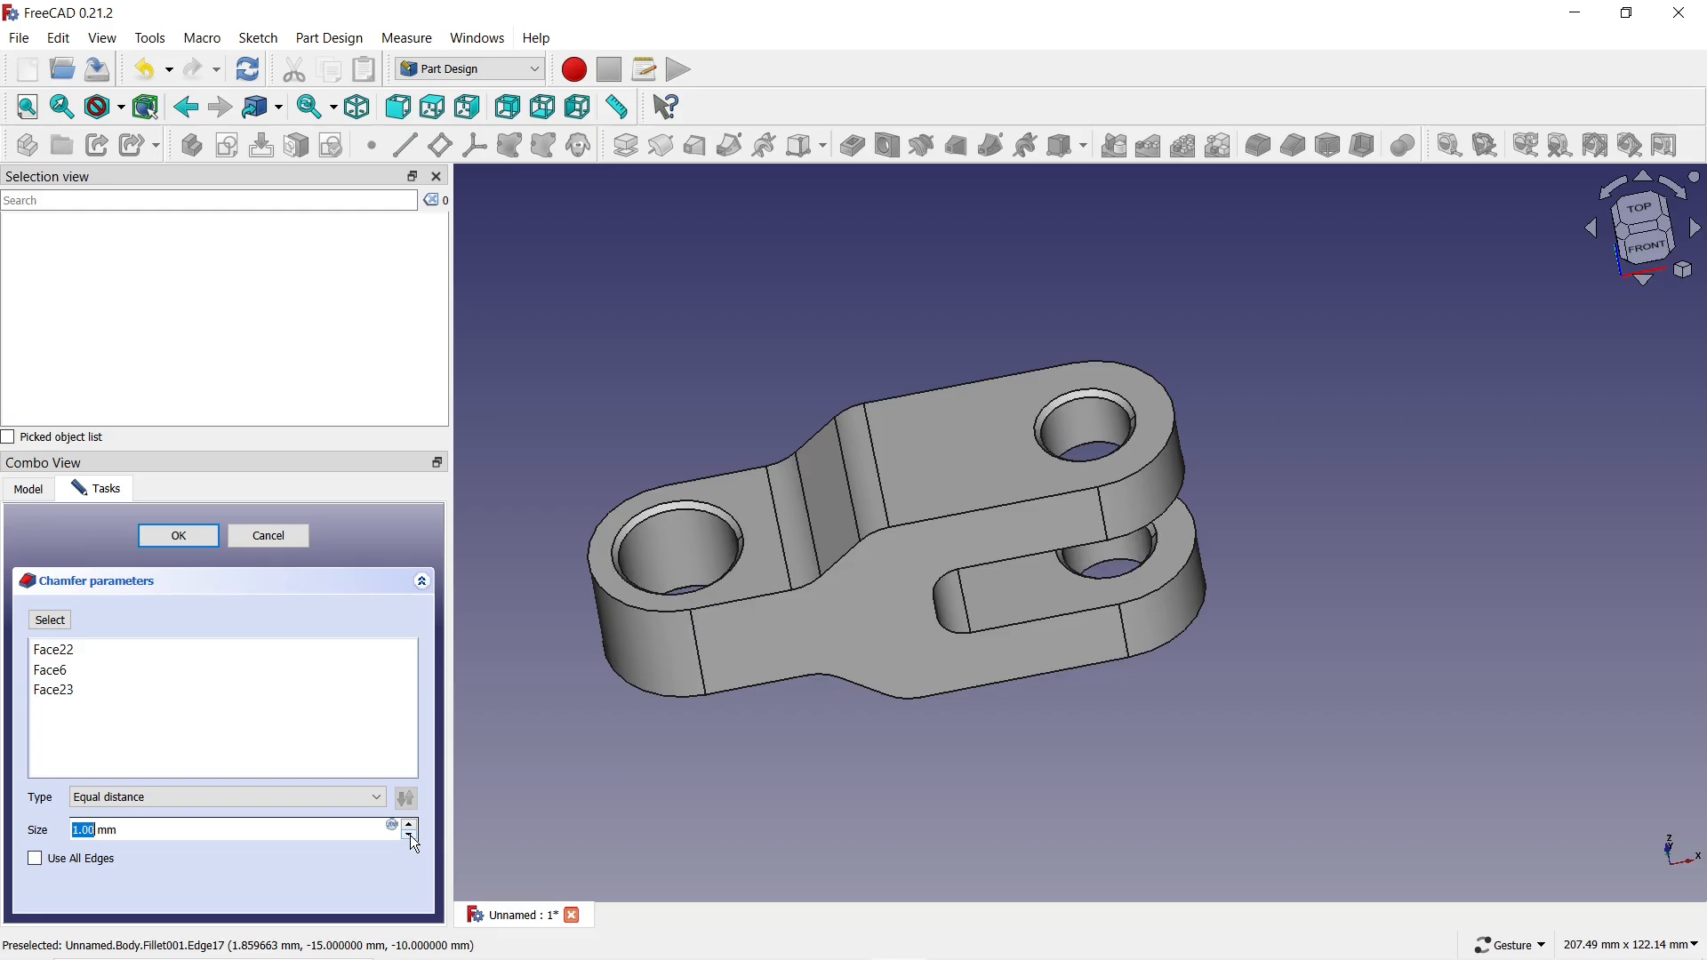
{"action": "left_click", "coordinate": [179, 536]}
Set the whole body's display mode to Shaded and its material to Aluminium
{"action": "right_click", "coordinate": [100, 539]}
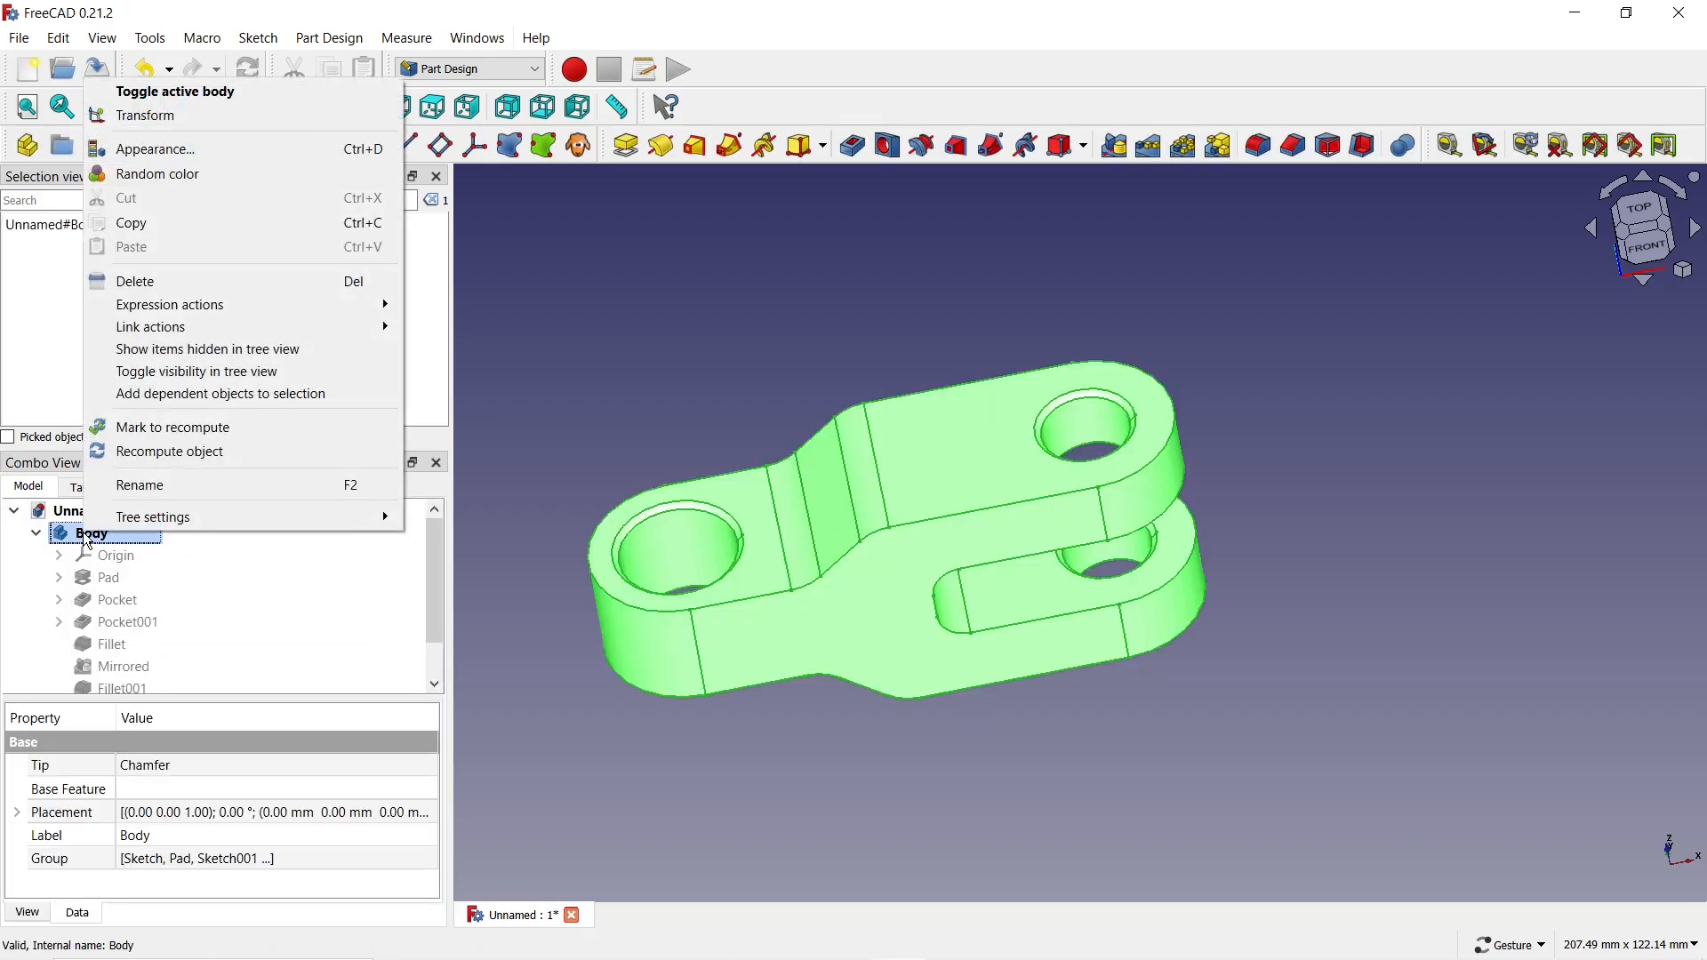
{"action": "left_click", "coordinate": [153, 149]}
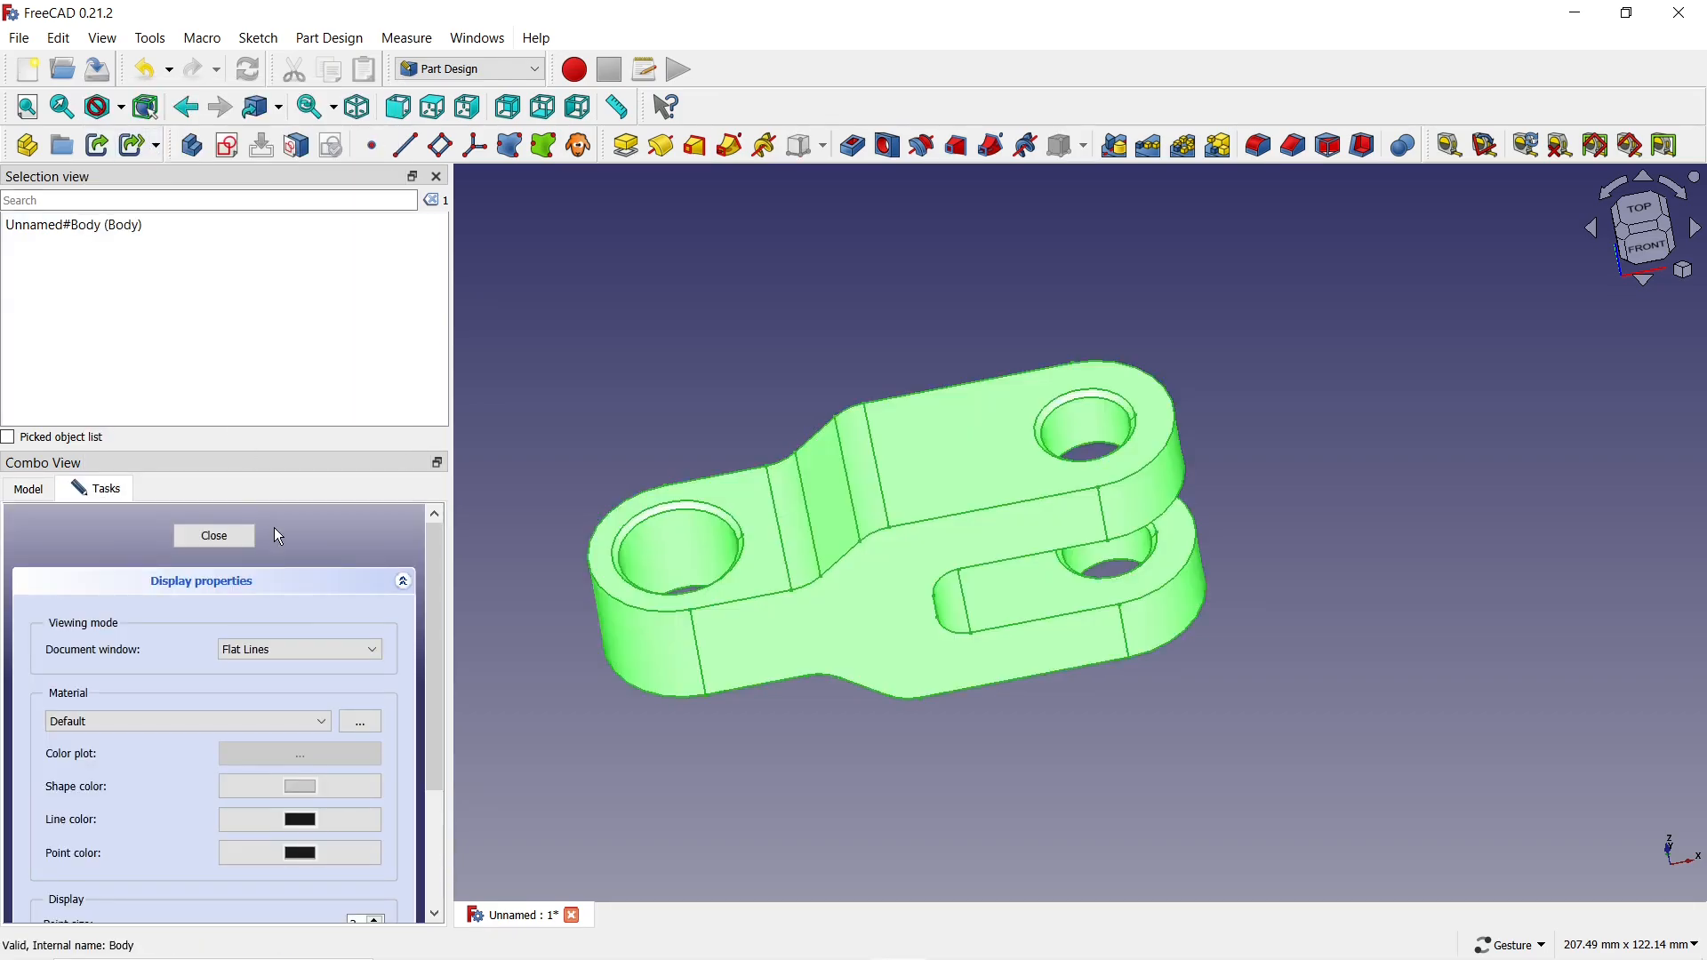
{"action": "left_click", "coordinate": [301, 650]}
{"action": "left_click", "coordinate": [293, 676]}
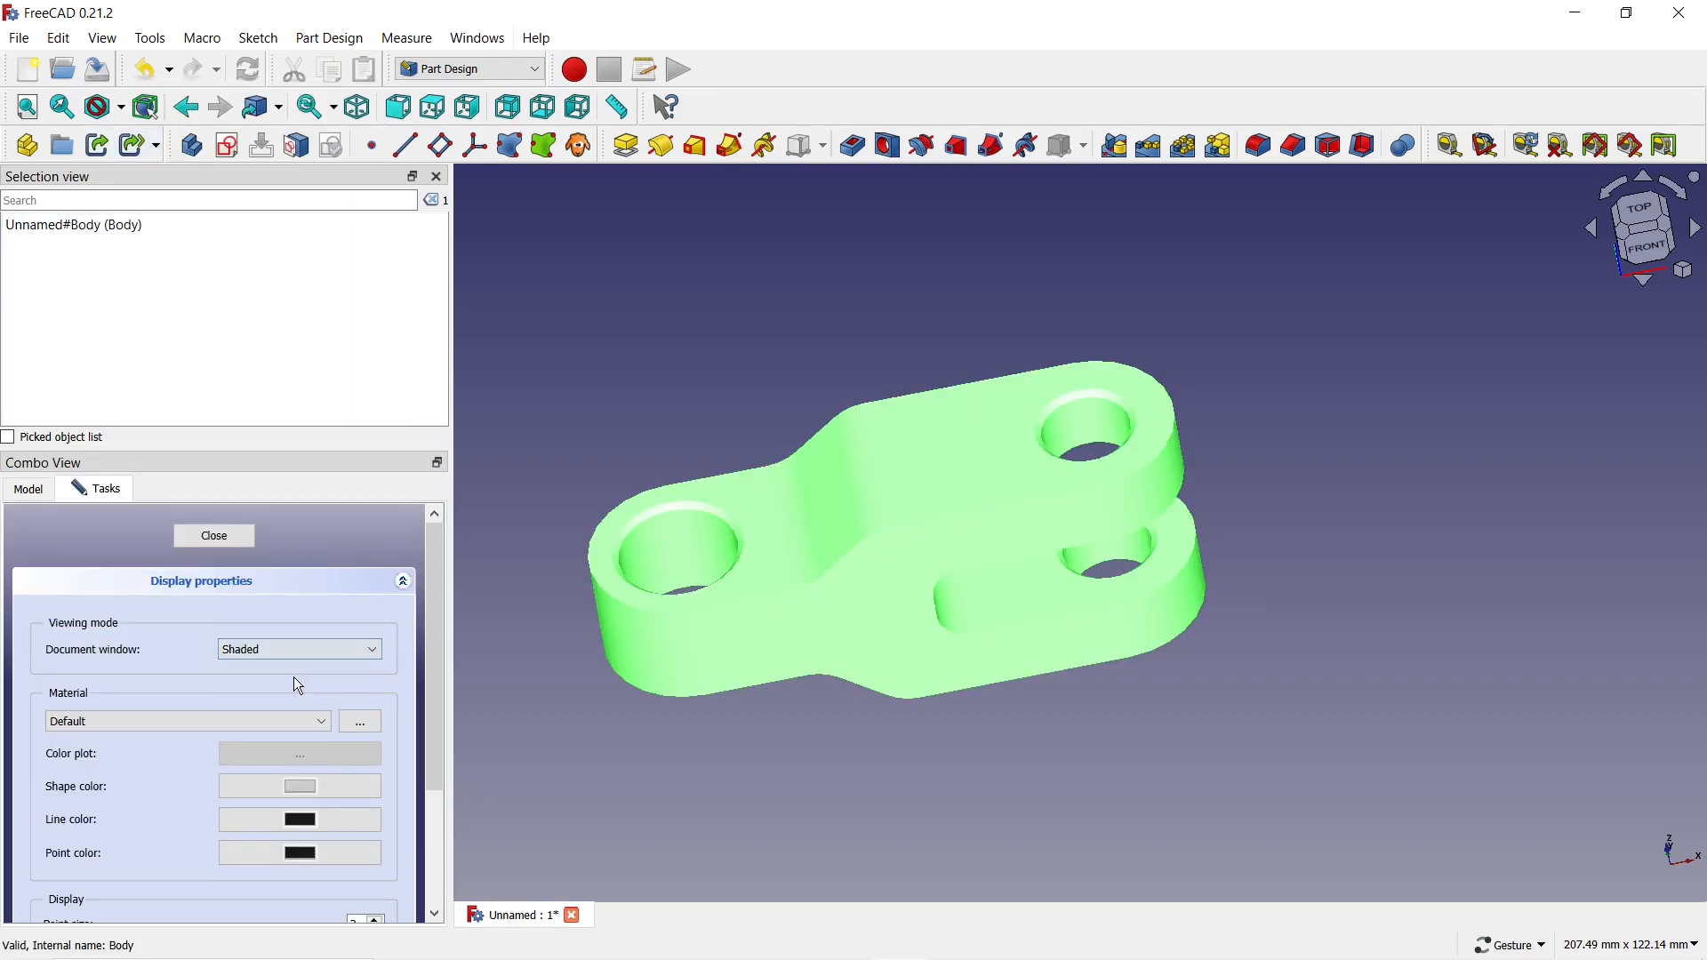
{"action": "left_click", "coordinate": [215, 722]}
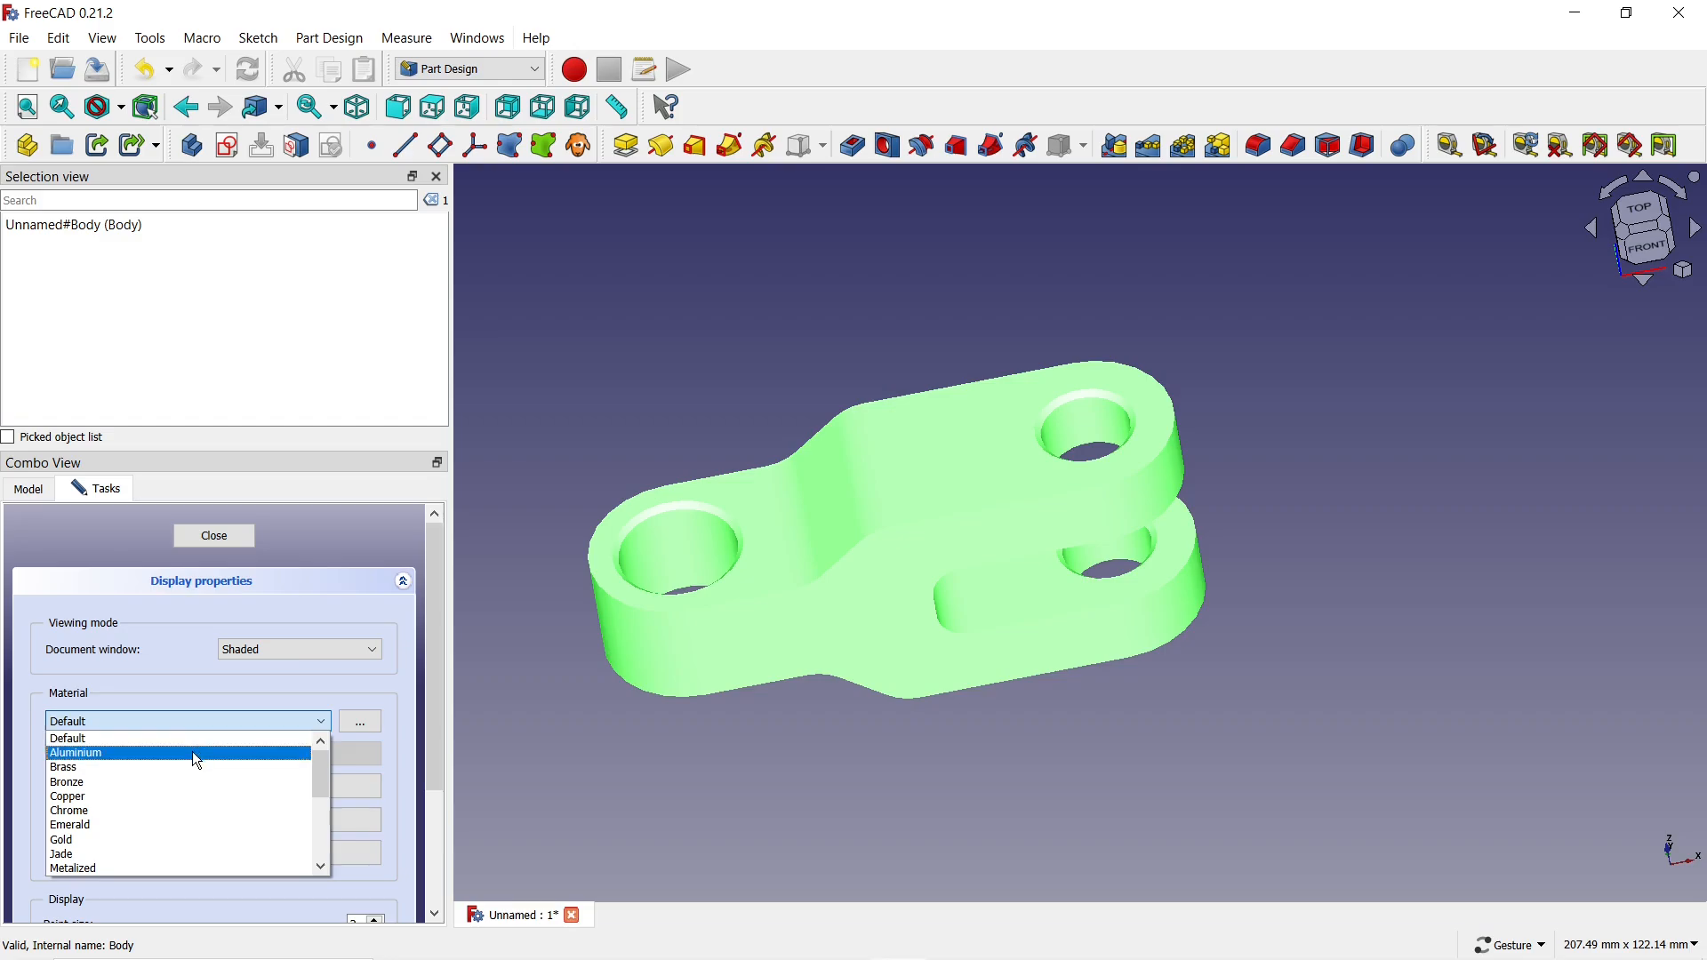
{"action": "left_click", "coordinate": [192, 751]}
{"action": "left_click", "coordinate": [229, 535]}
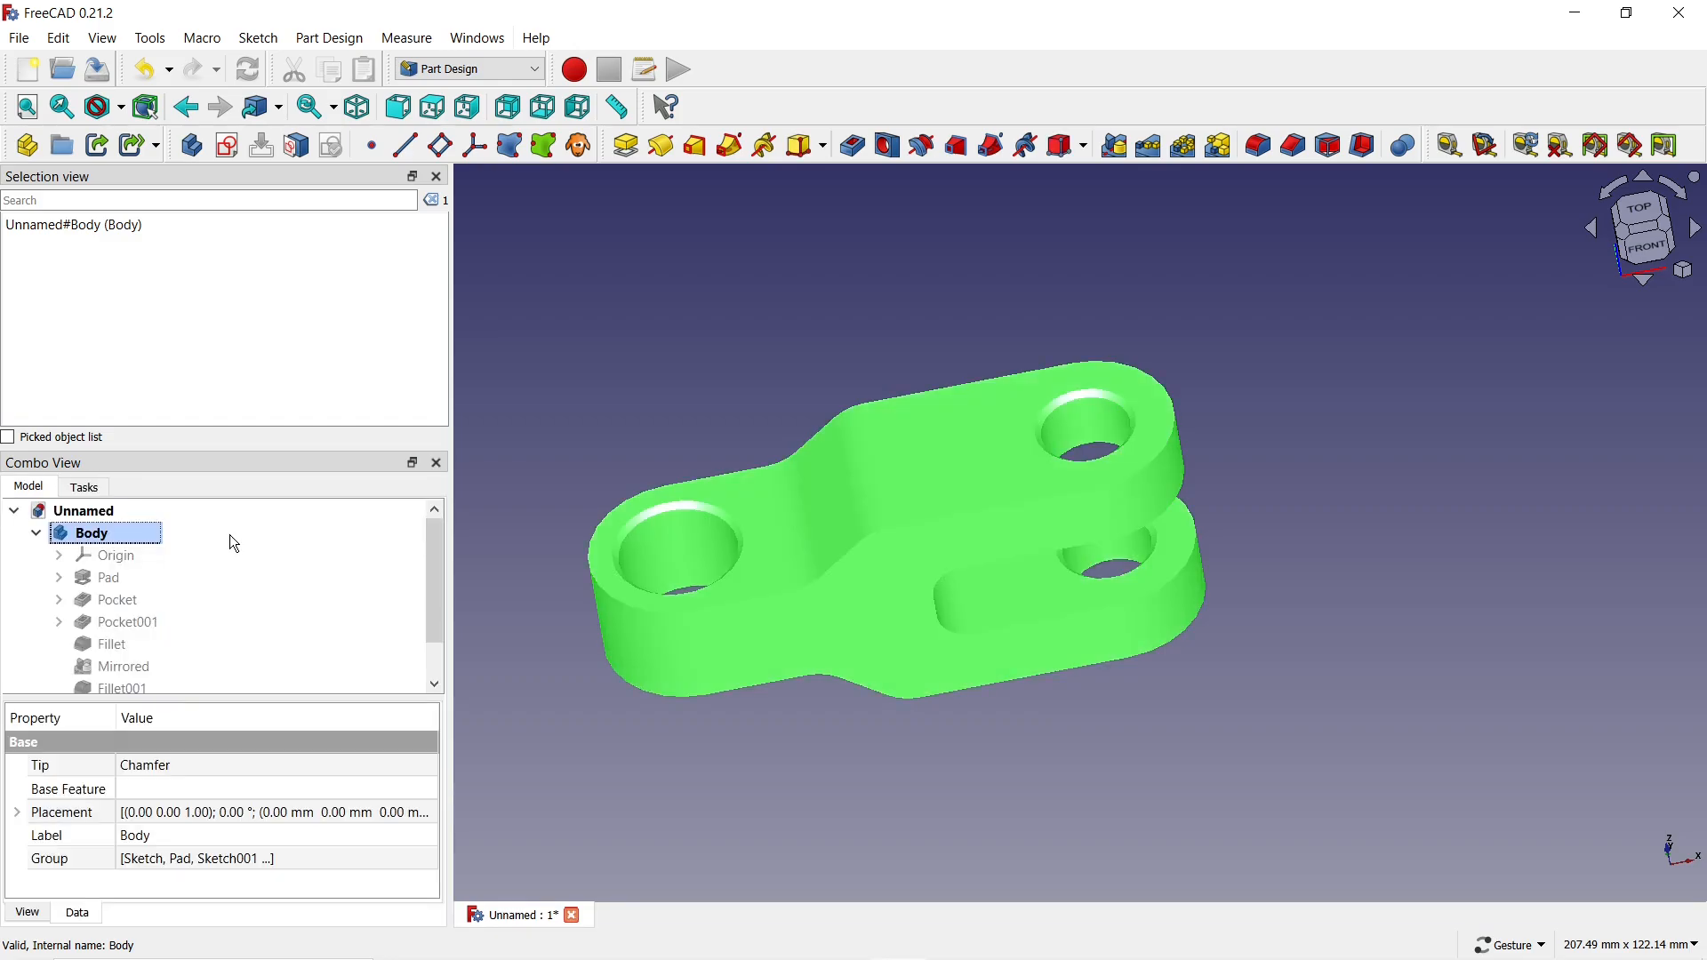
{"action": "left_click", "coordinate": [577, 738]}
{"action": "left_click_drag", "start_coordinate": [591, 762], "coordinate": [1023, 801]}
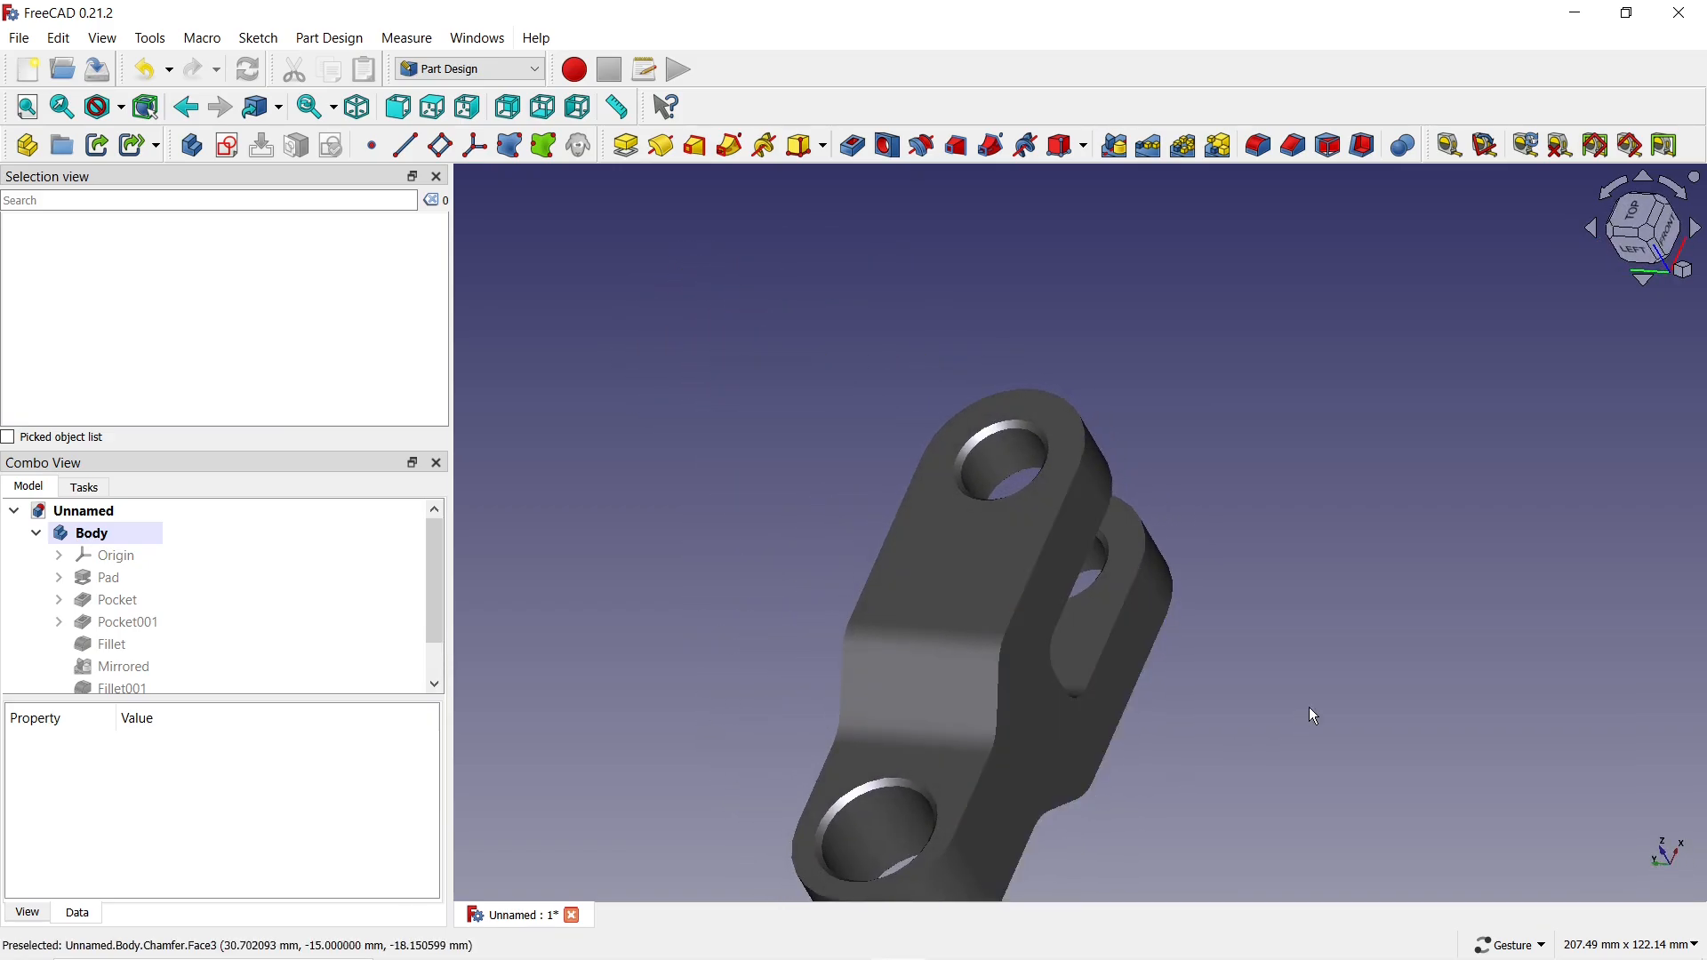
{"action": "left_click_drag", "start_coordinate": [1314, 715], "coordinate": [815, 705]}
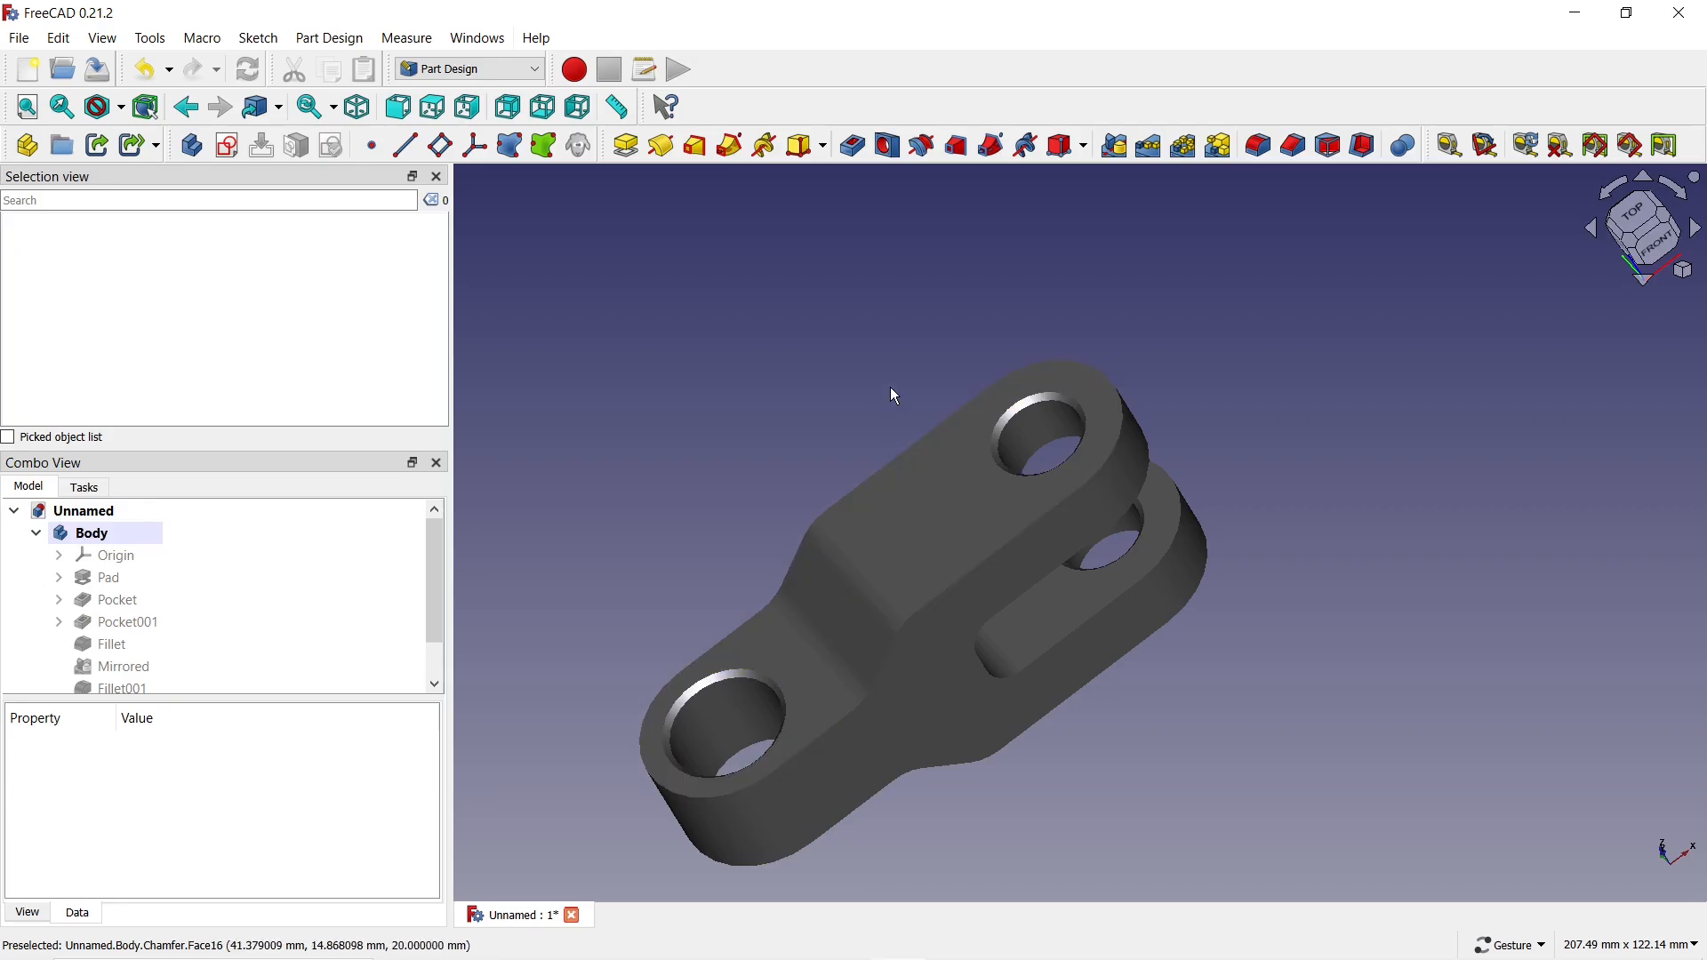